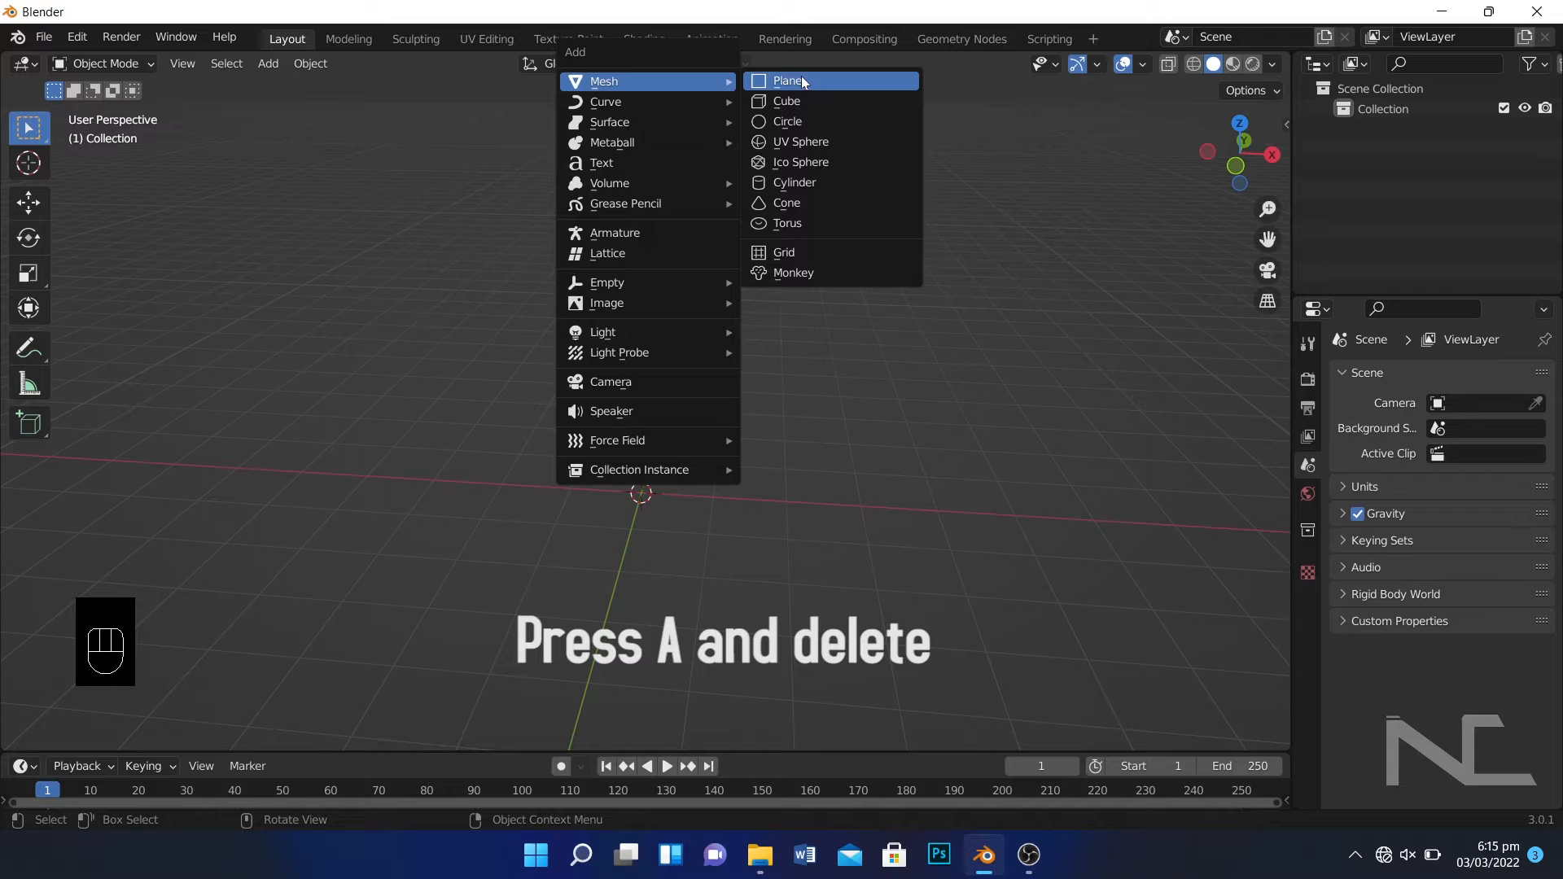
# Add a mesh plane at the origin and scale it up uniformly to about 3.44.
pyautogui.click(801, 77)
pyautogui.press('s')
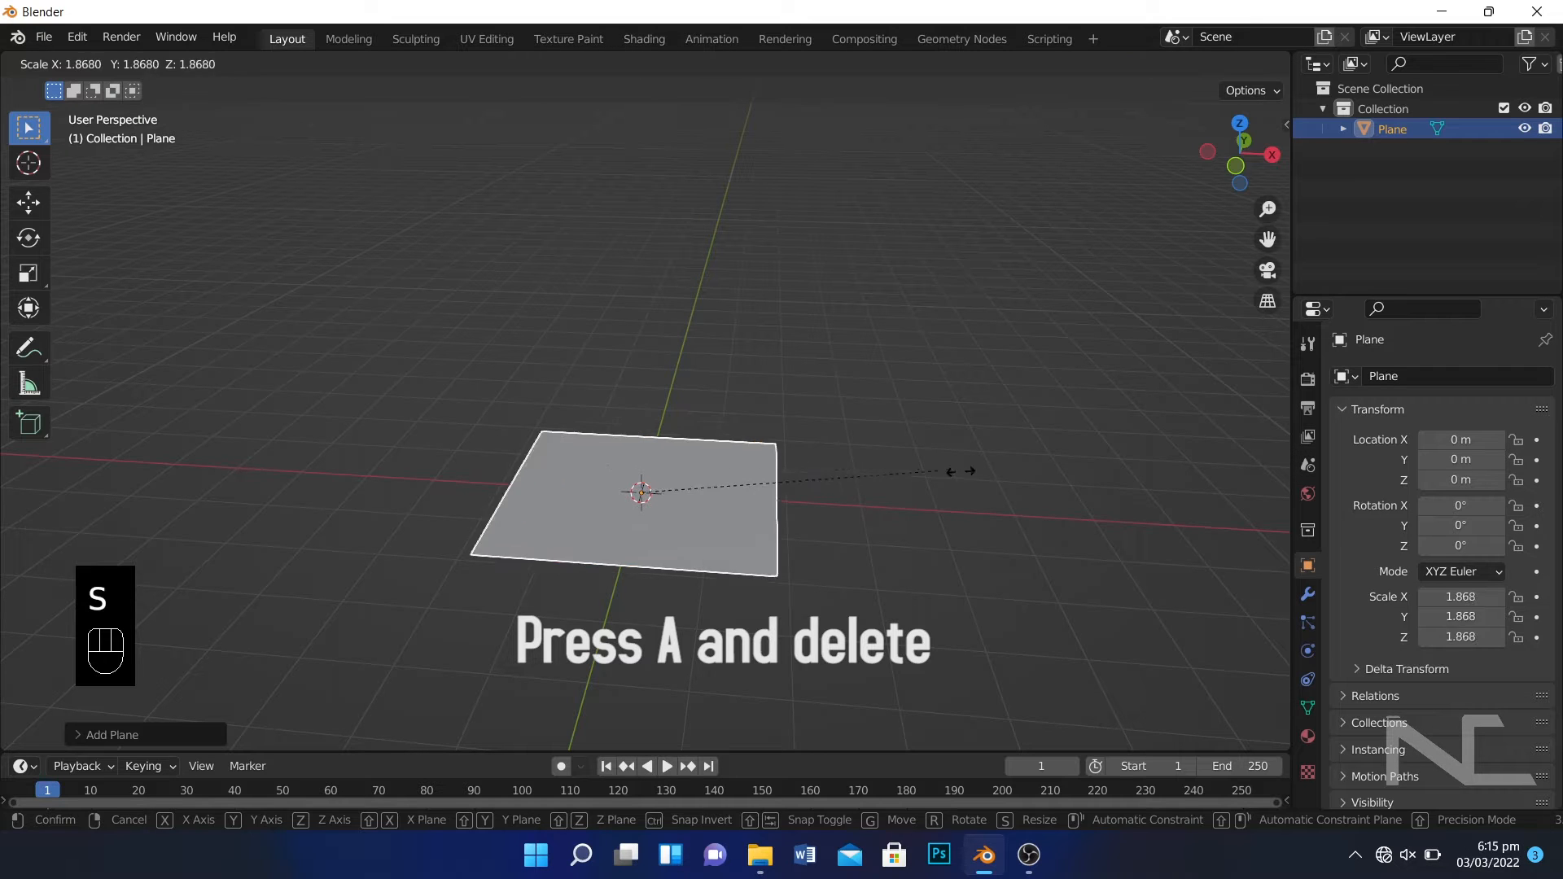
pyautogui.click(1189, 486)
pyautogui.click(1022, 450)
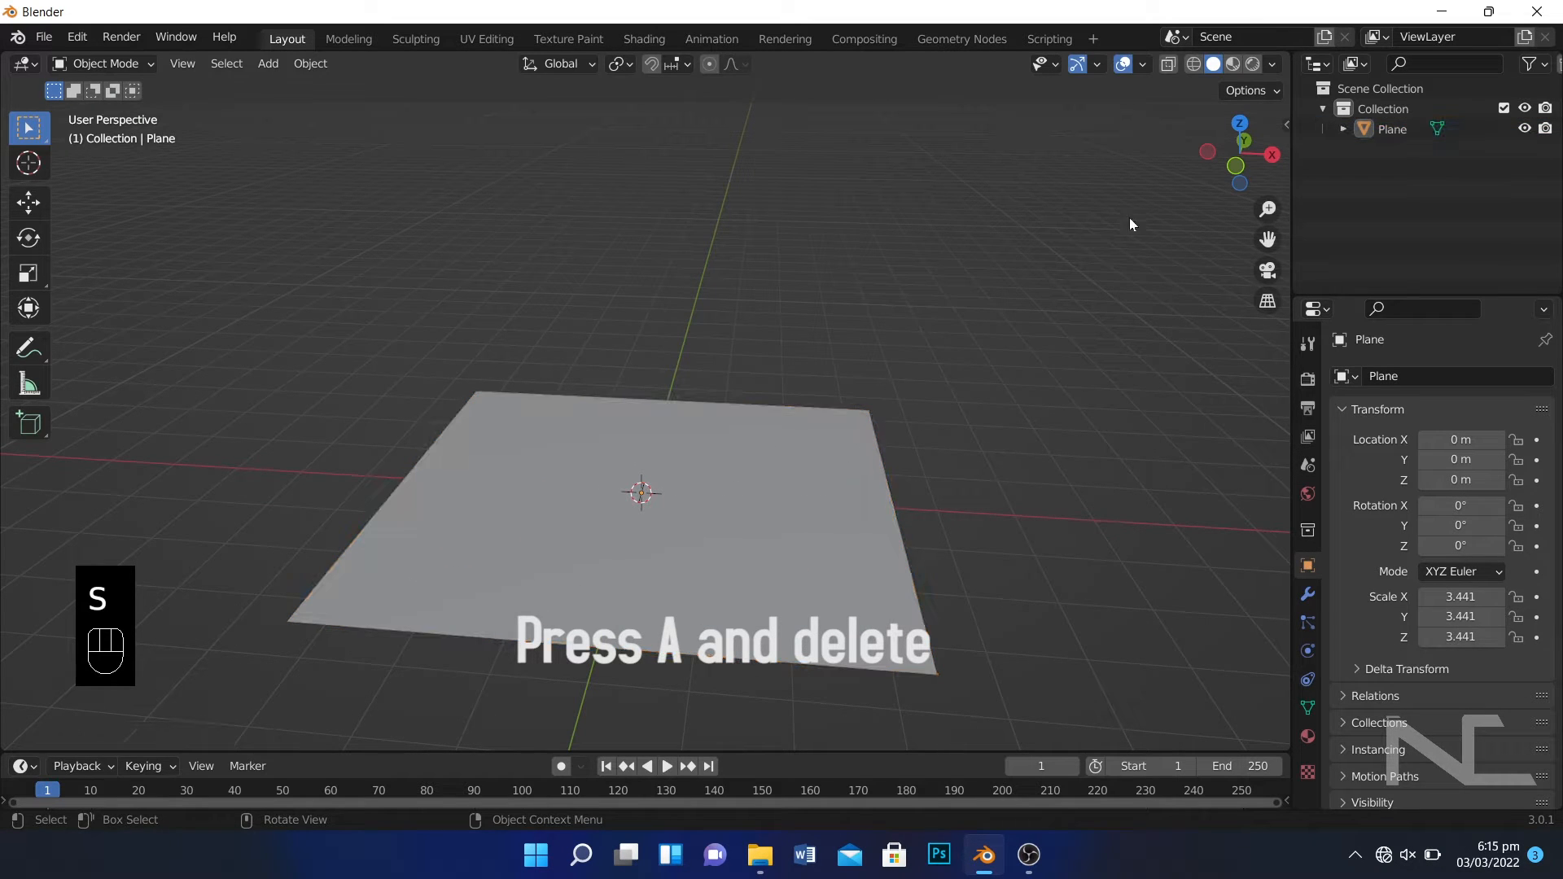
# Add a point light and move it above and beyond the plane, to about X 4.22 m, Y 4.5 m, Z 4.66 m.
pyautogui.keyDown('alt'); pyautogui.moveTo(893, 216); pyautogui.dragTo(940, 256); pyautogui.keyUp('alt')
pyautogui.hotkey('shift', 'a')
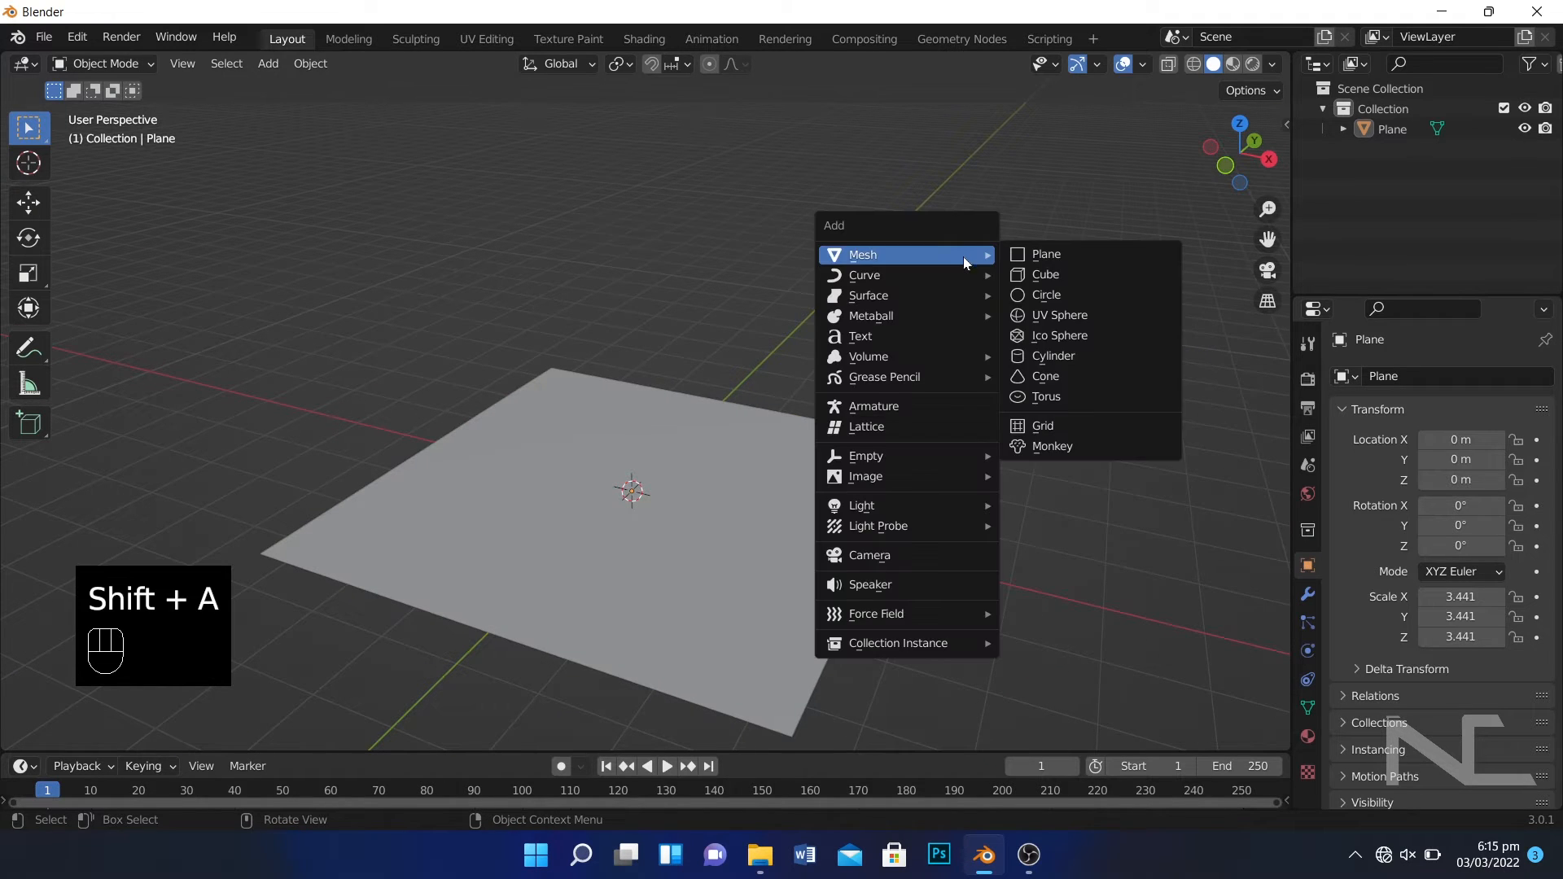
pyautogui.moveTo(901, 506)
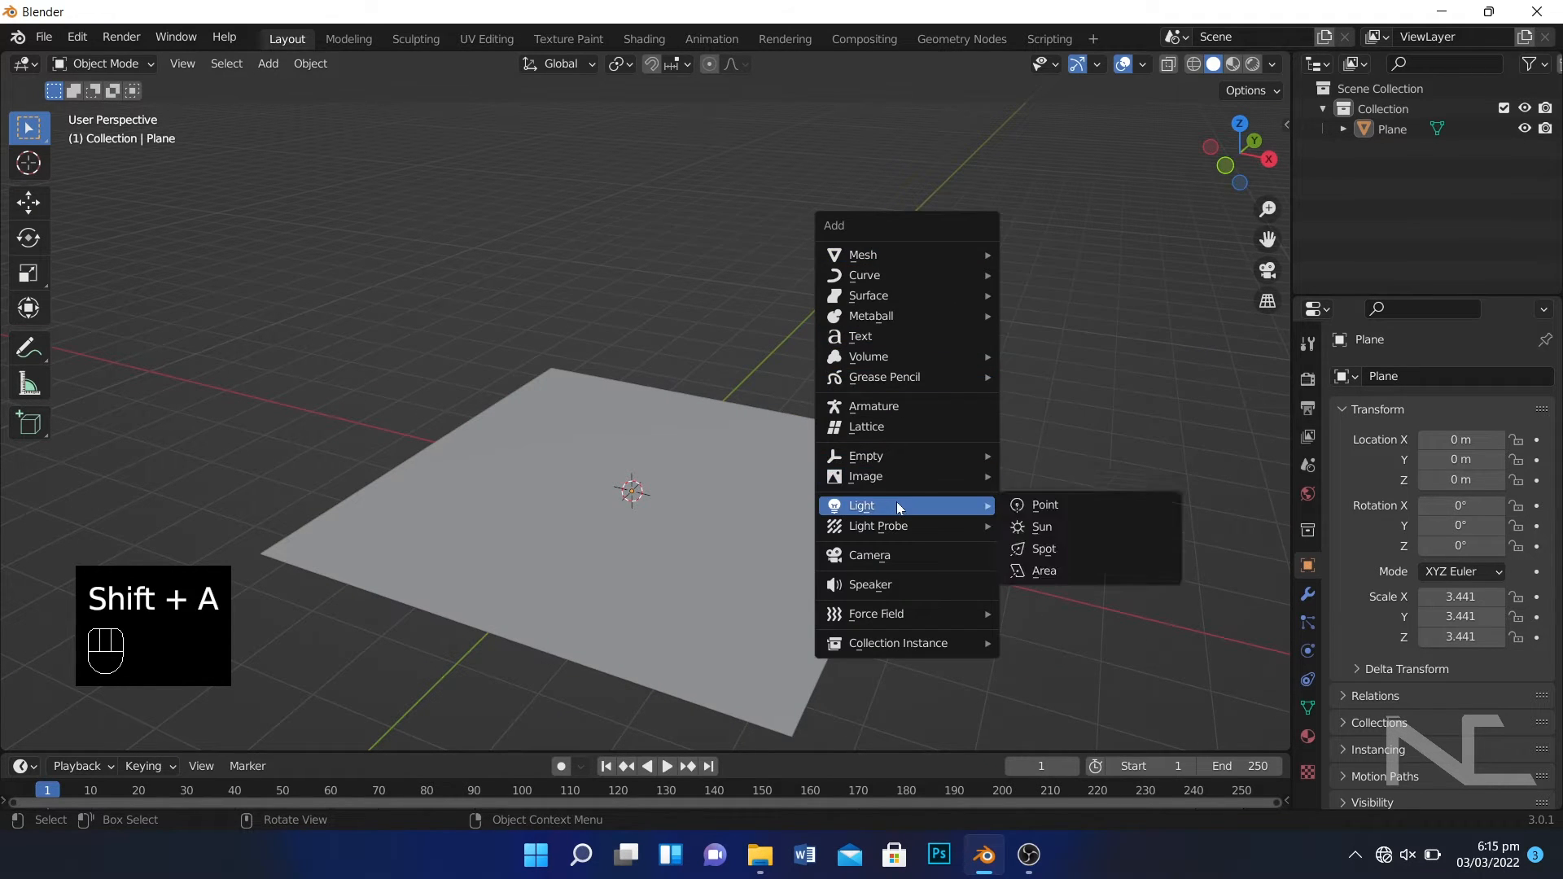
pyautogui.click(1049, 506)
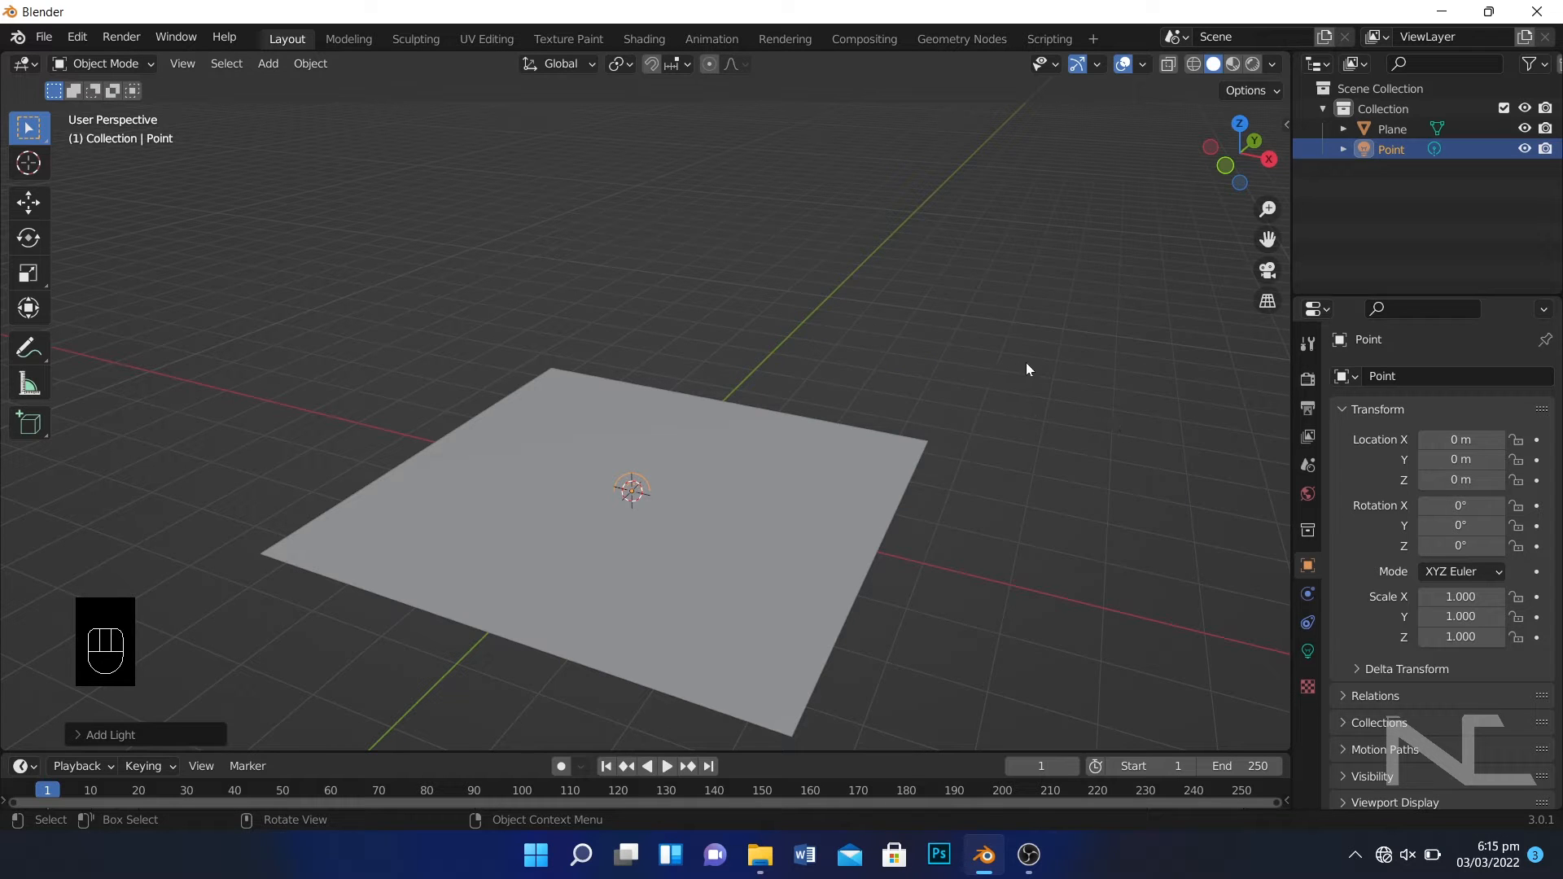
pyautogui.press('KP_Subtract')
pyautogui.press('ctrl+KP_Subtract')
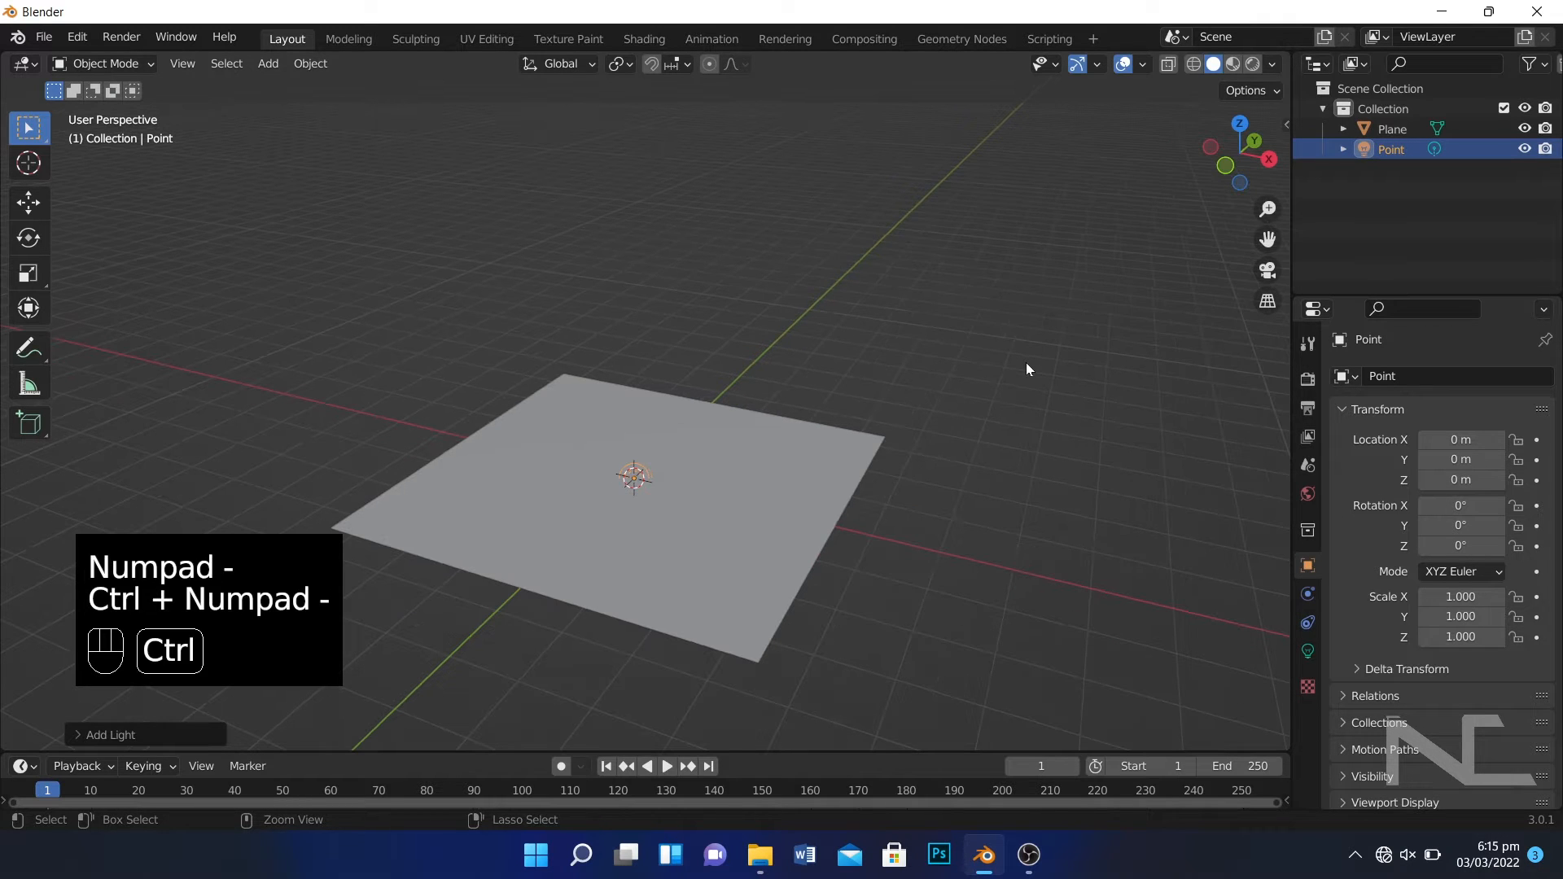
pyautogui.press('KP_Subtract')
pyautogui.press('KP_Subtract')
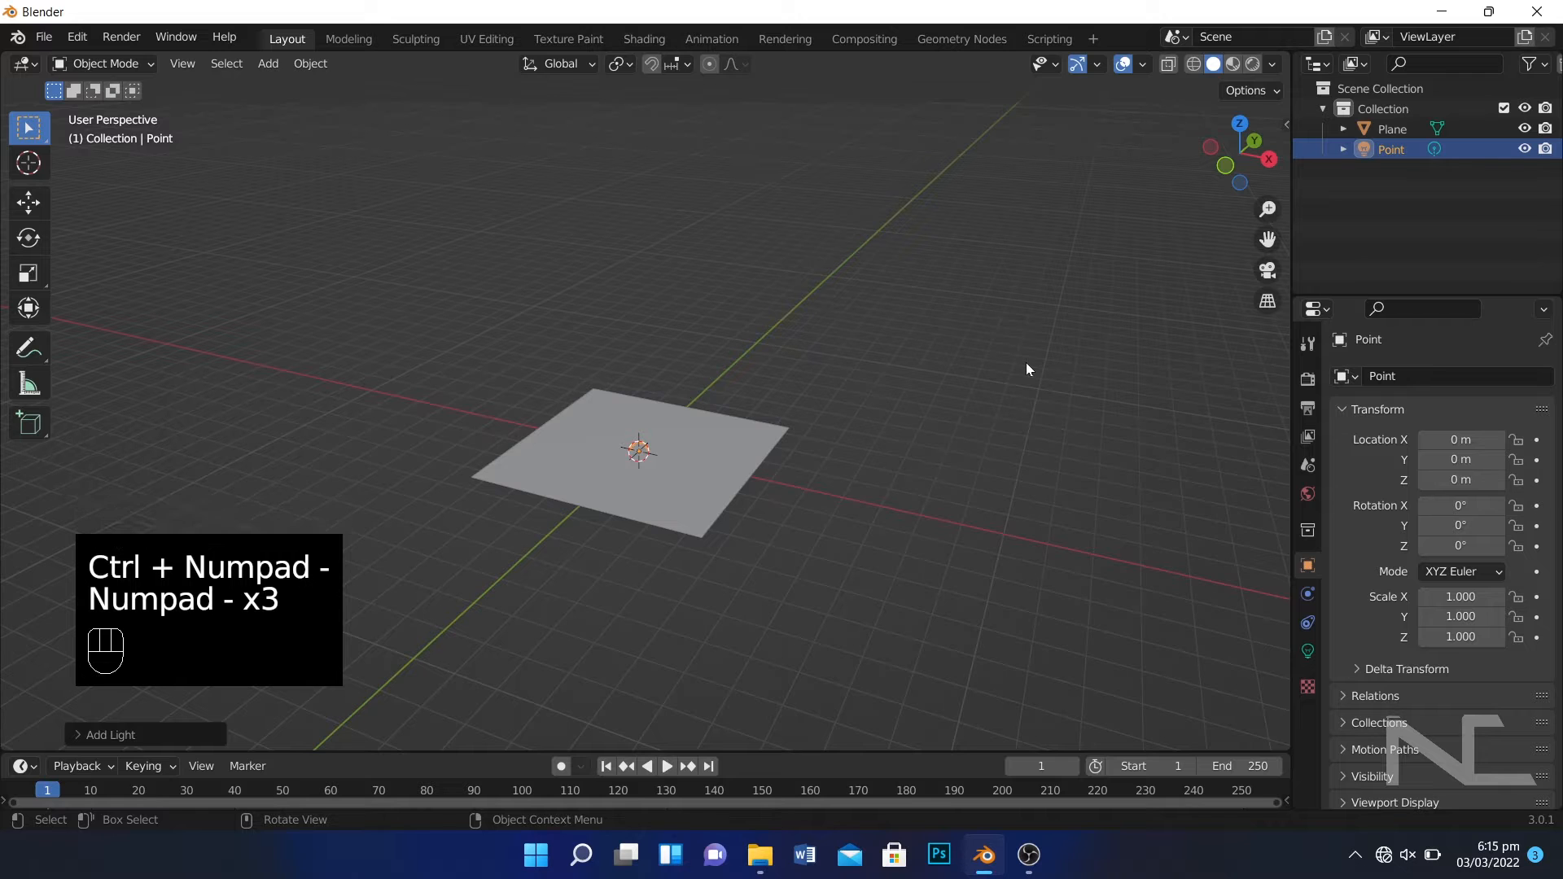
pyautogui.press('g')
pyautogui.click(1225, 186)
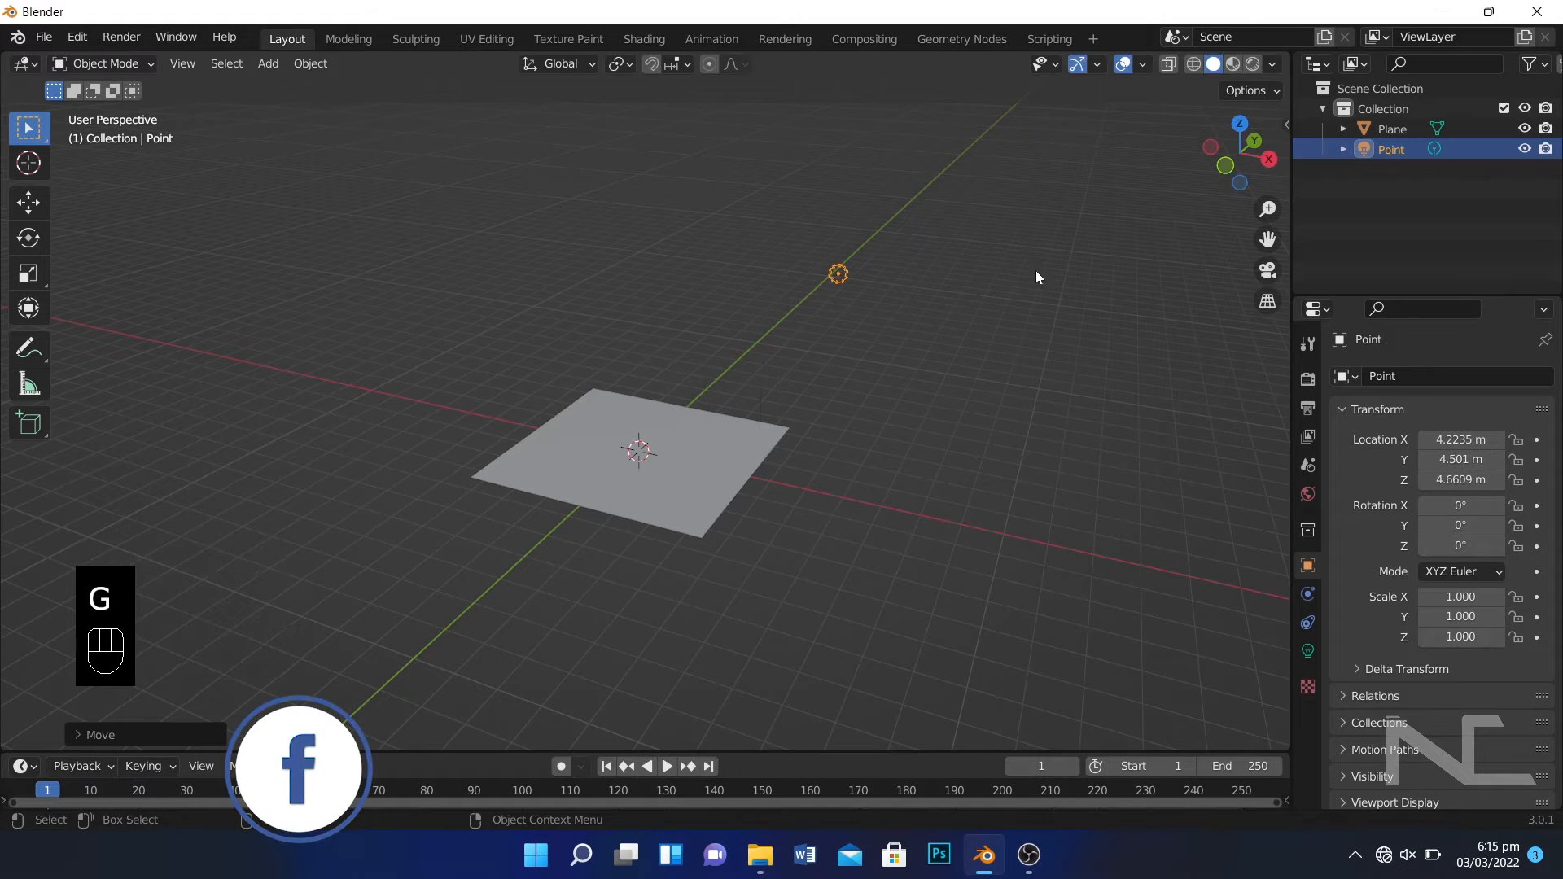
pyautogui.keyDown('alt'); pyautogui.moveTo(876, 364); pyautogui.dragTo(794, 364); pyautogui.keyUp('alt')
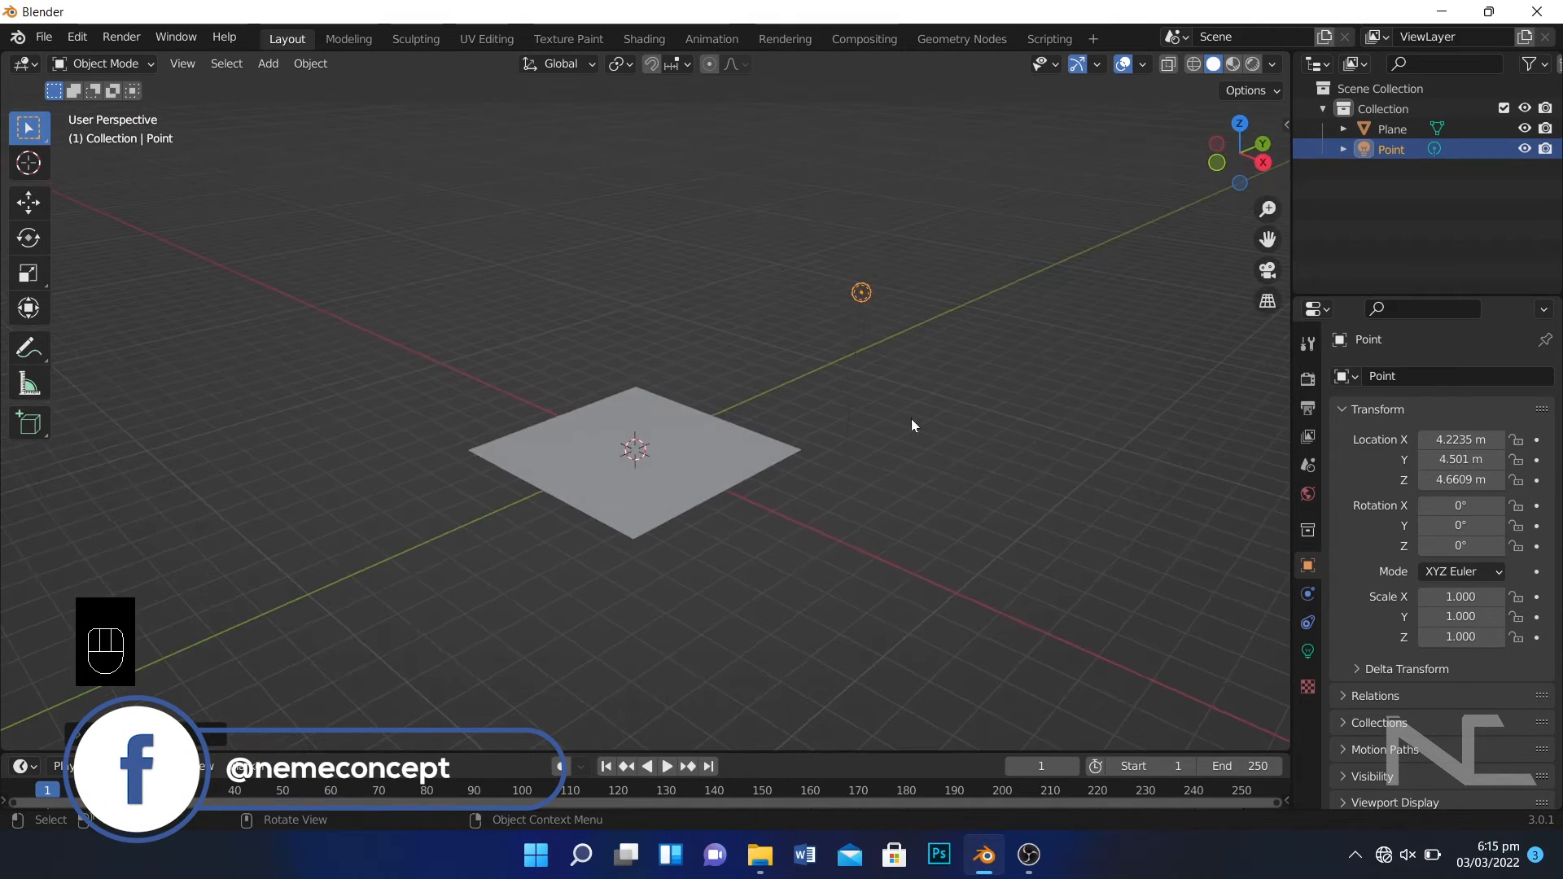
pyautogui.hotkey('shift', 'a')
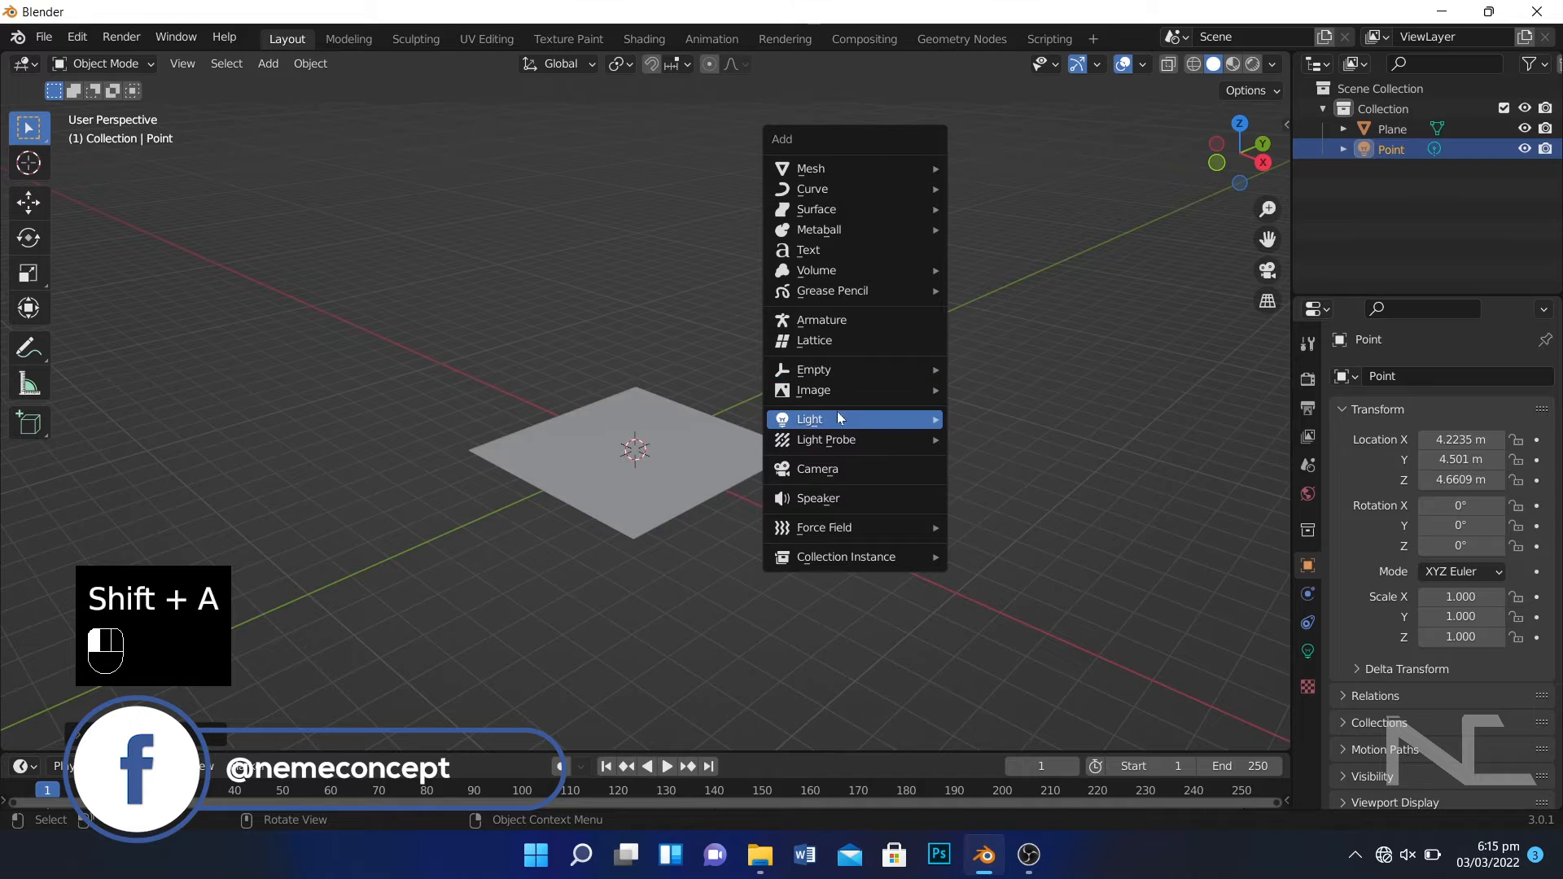
pyautogui.moveTo(814, 169)
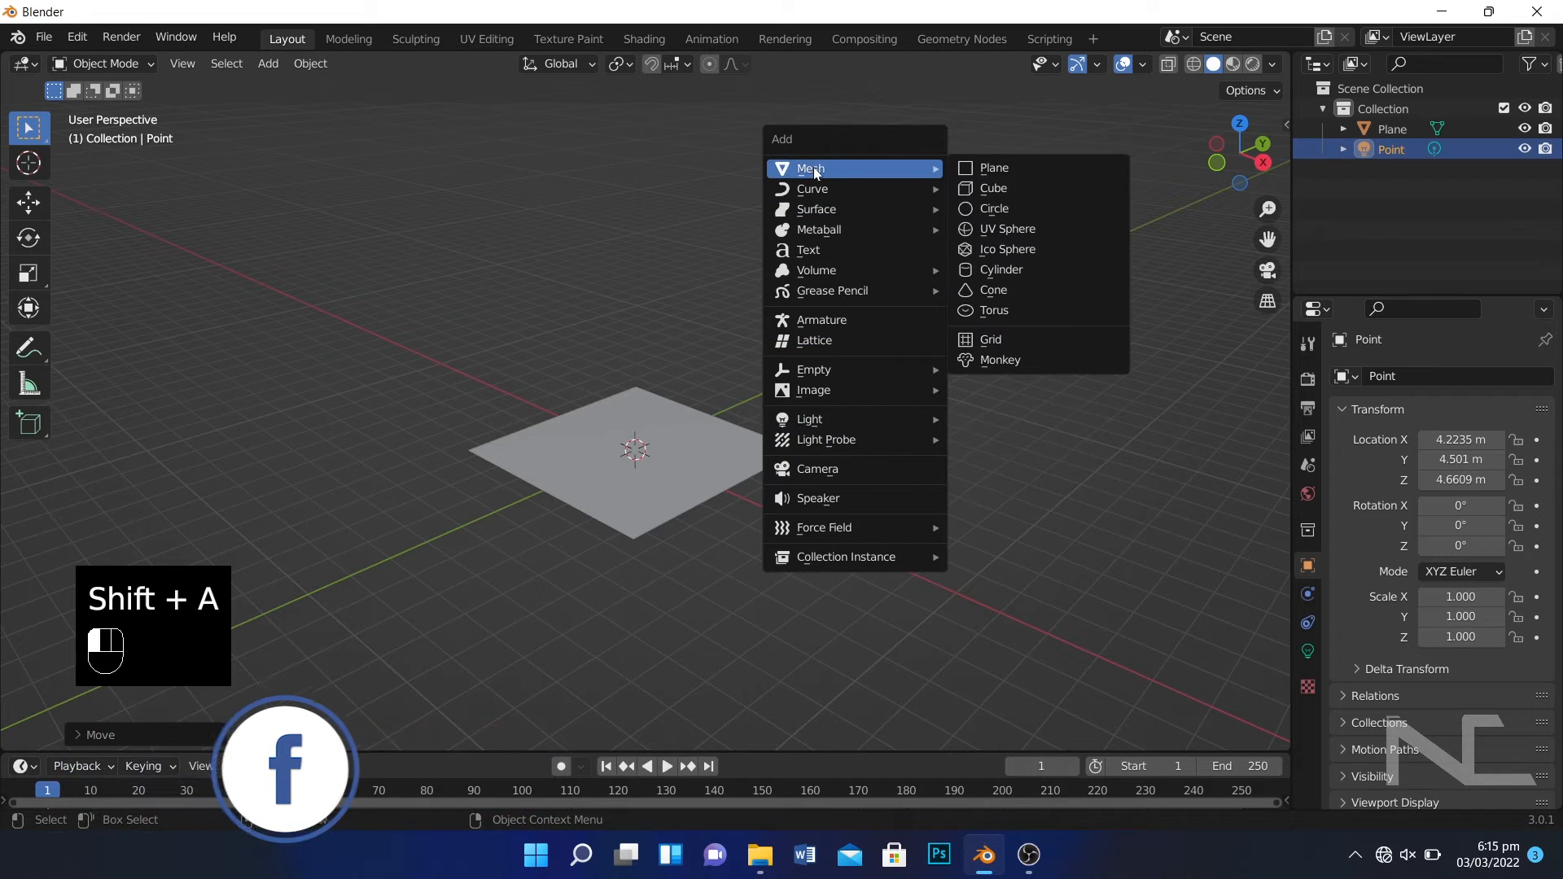
pyautogui.click(1003, 209)
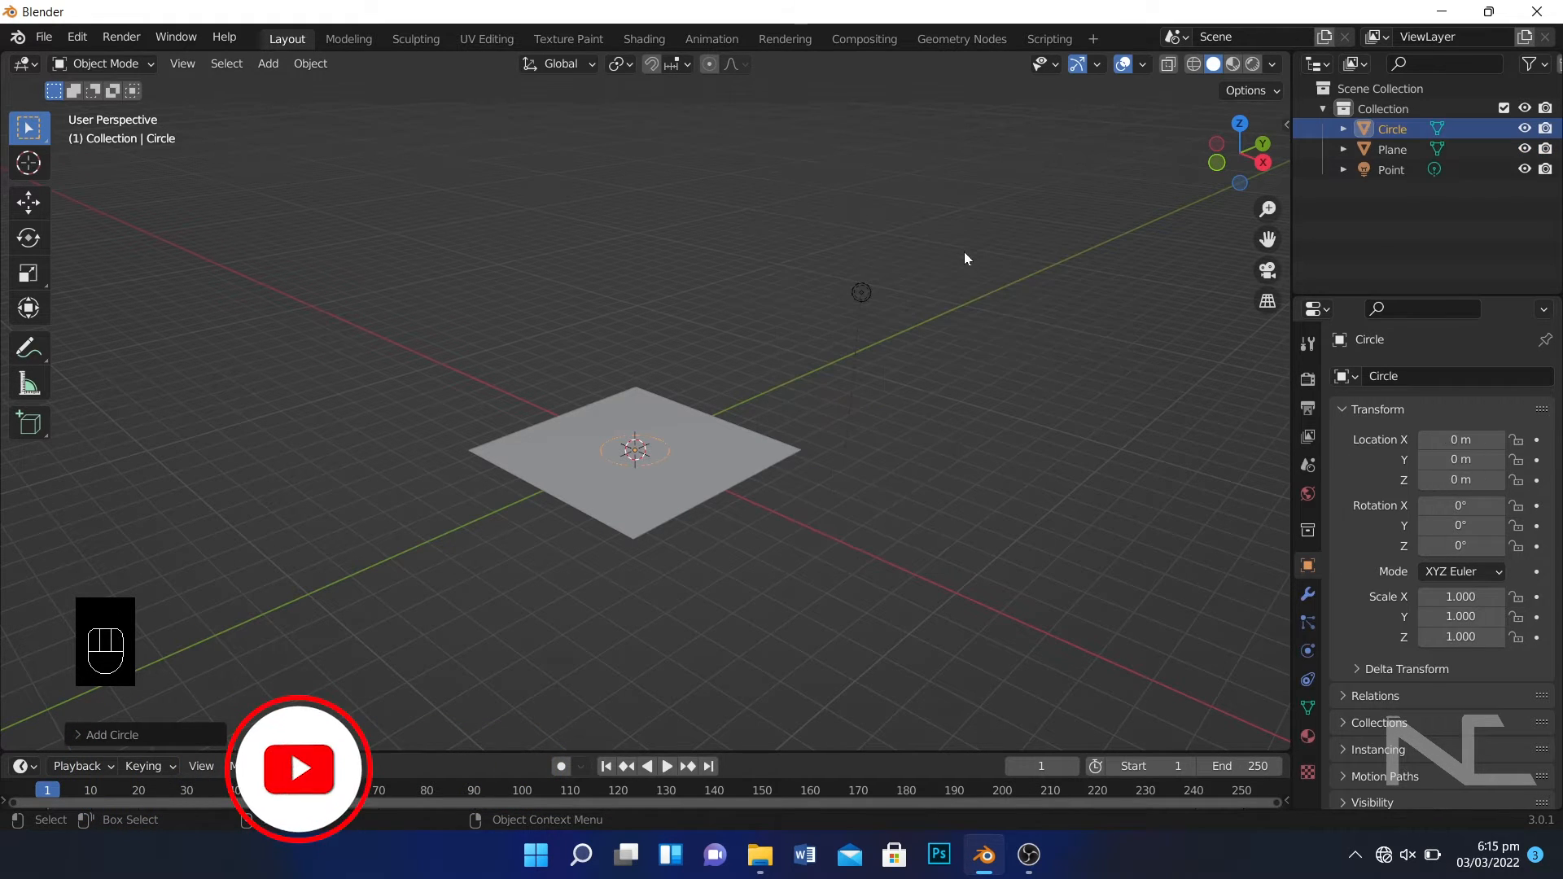
pyautogui.press('s')
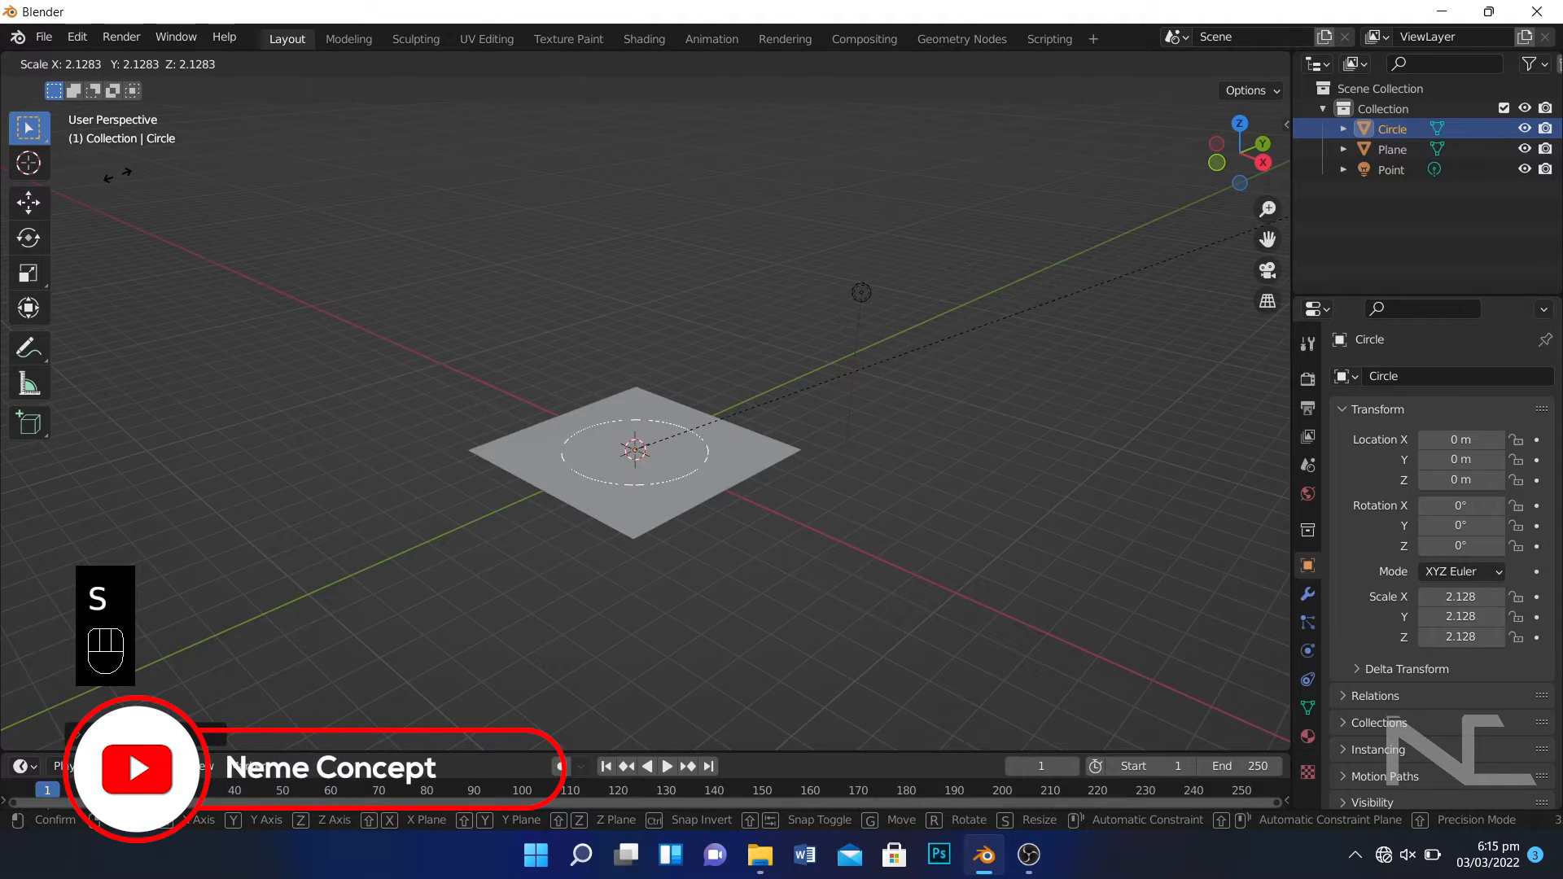
pyautogui.click(70, 171)
pyautogui.hotkey('ctrl', 'z')
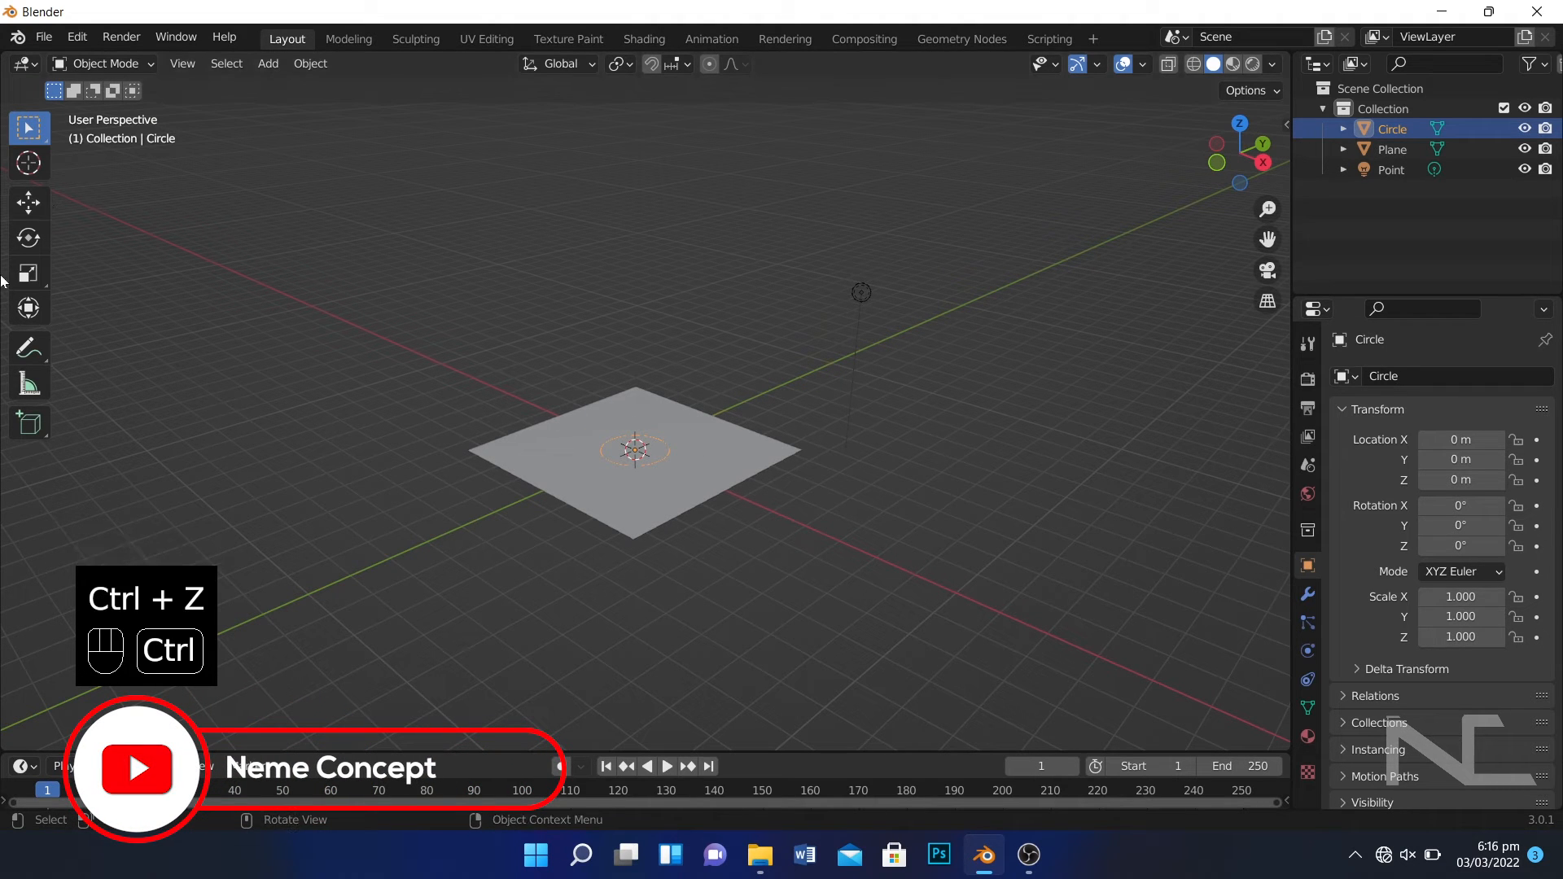
pyautogui.hotkey('ctrl', 'z')
# Add a UV sphere at the origin and scale it up uniformly to about 1.93.
pyautogui.hotkey('shift', 'a')
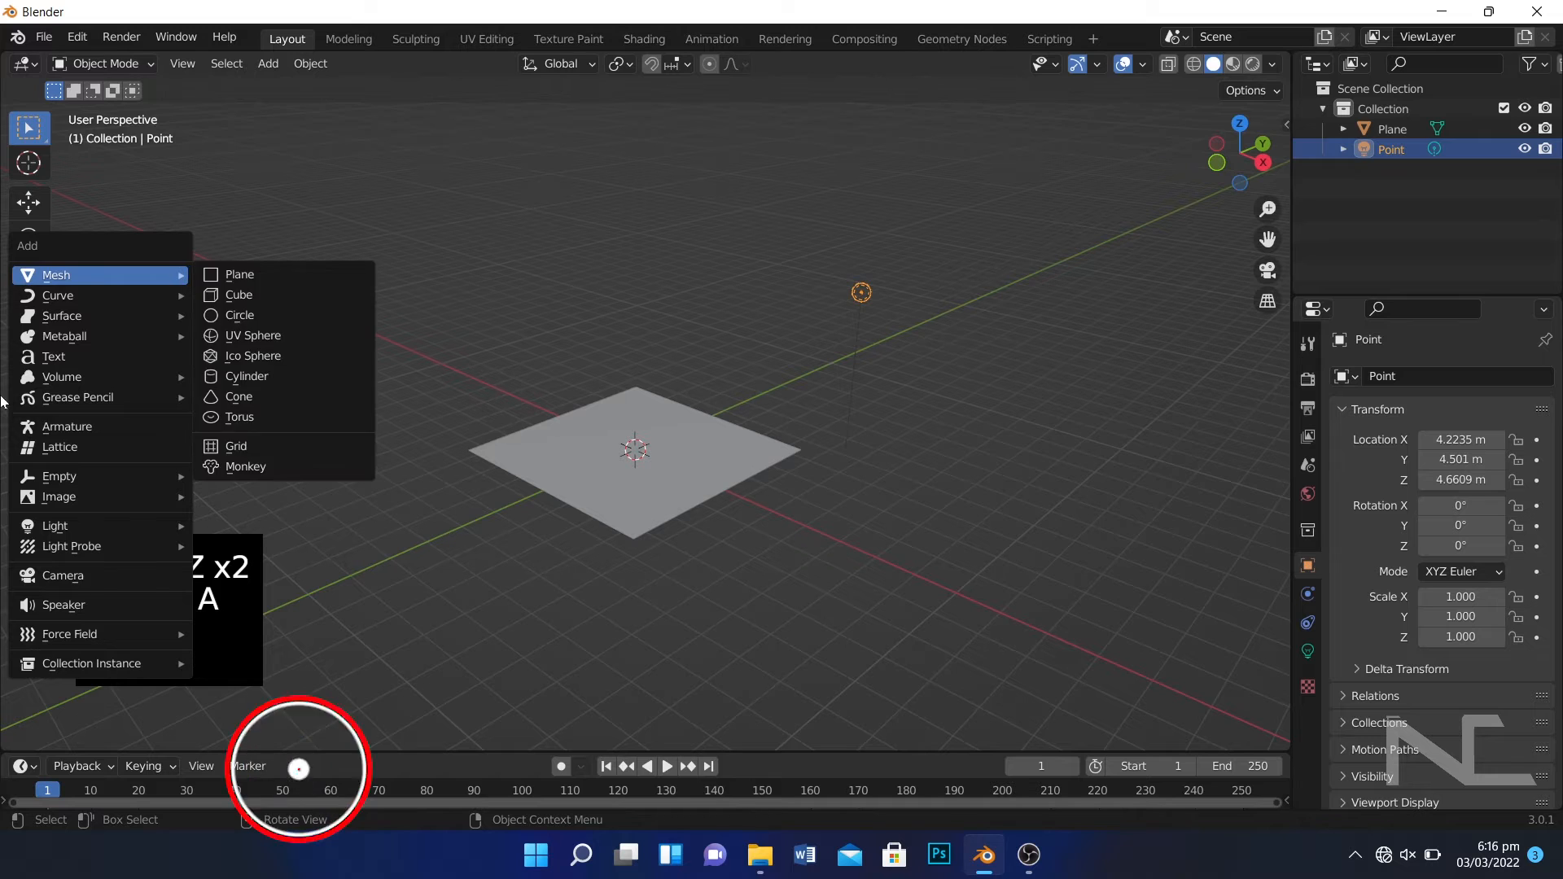
pyautogui.moveTo(66, 276)
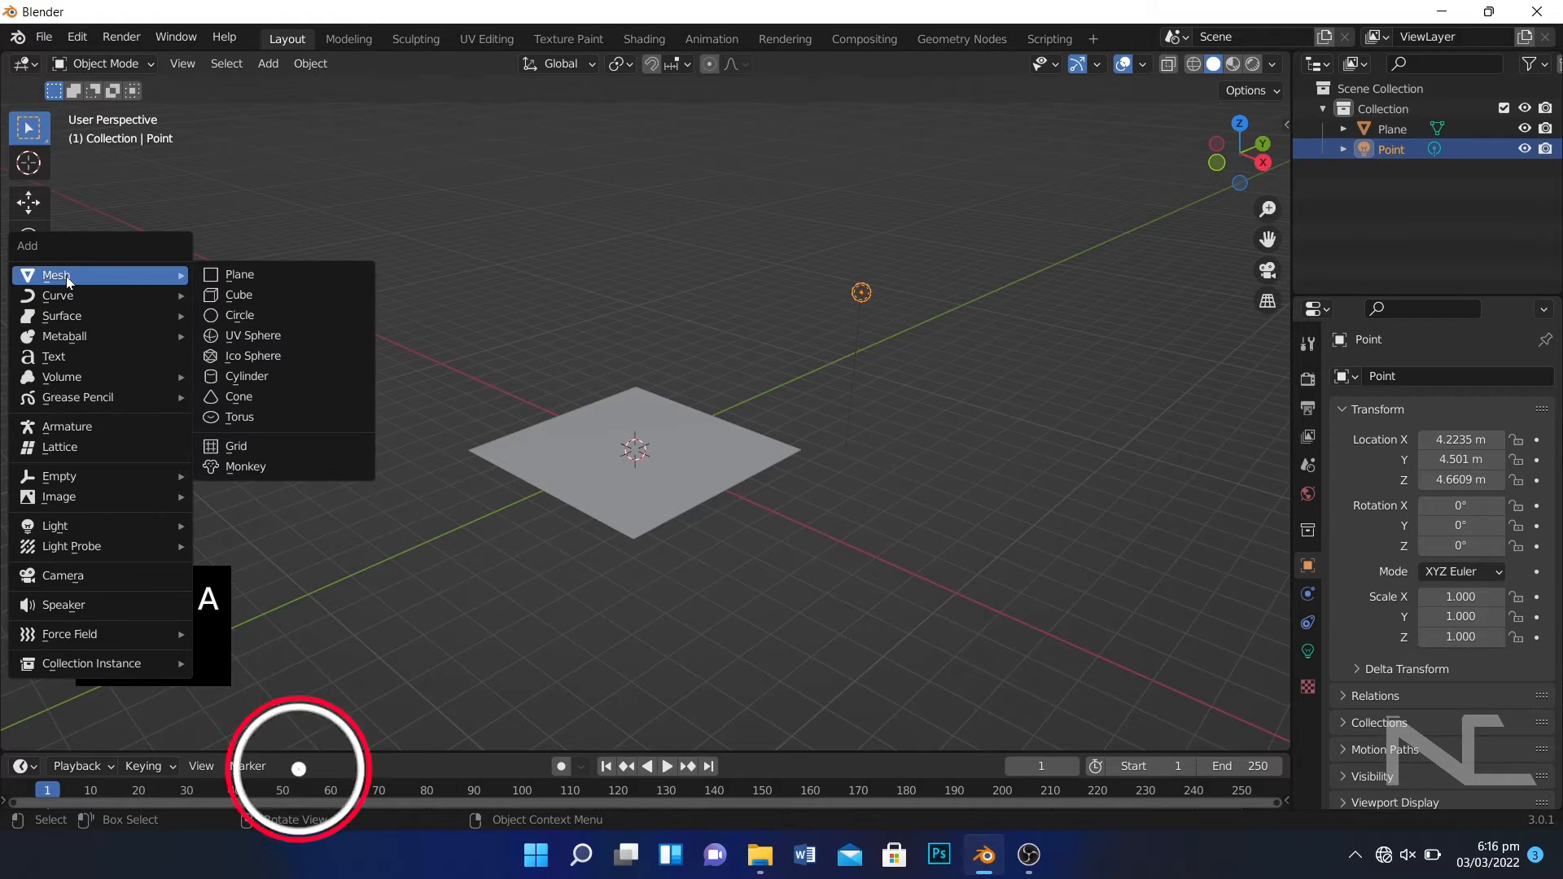
pyautogui.click(273, 335)
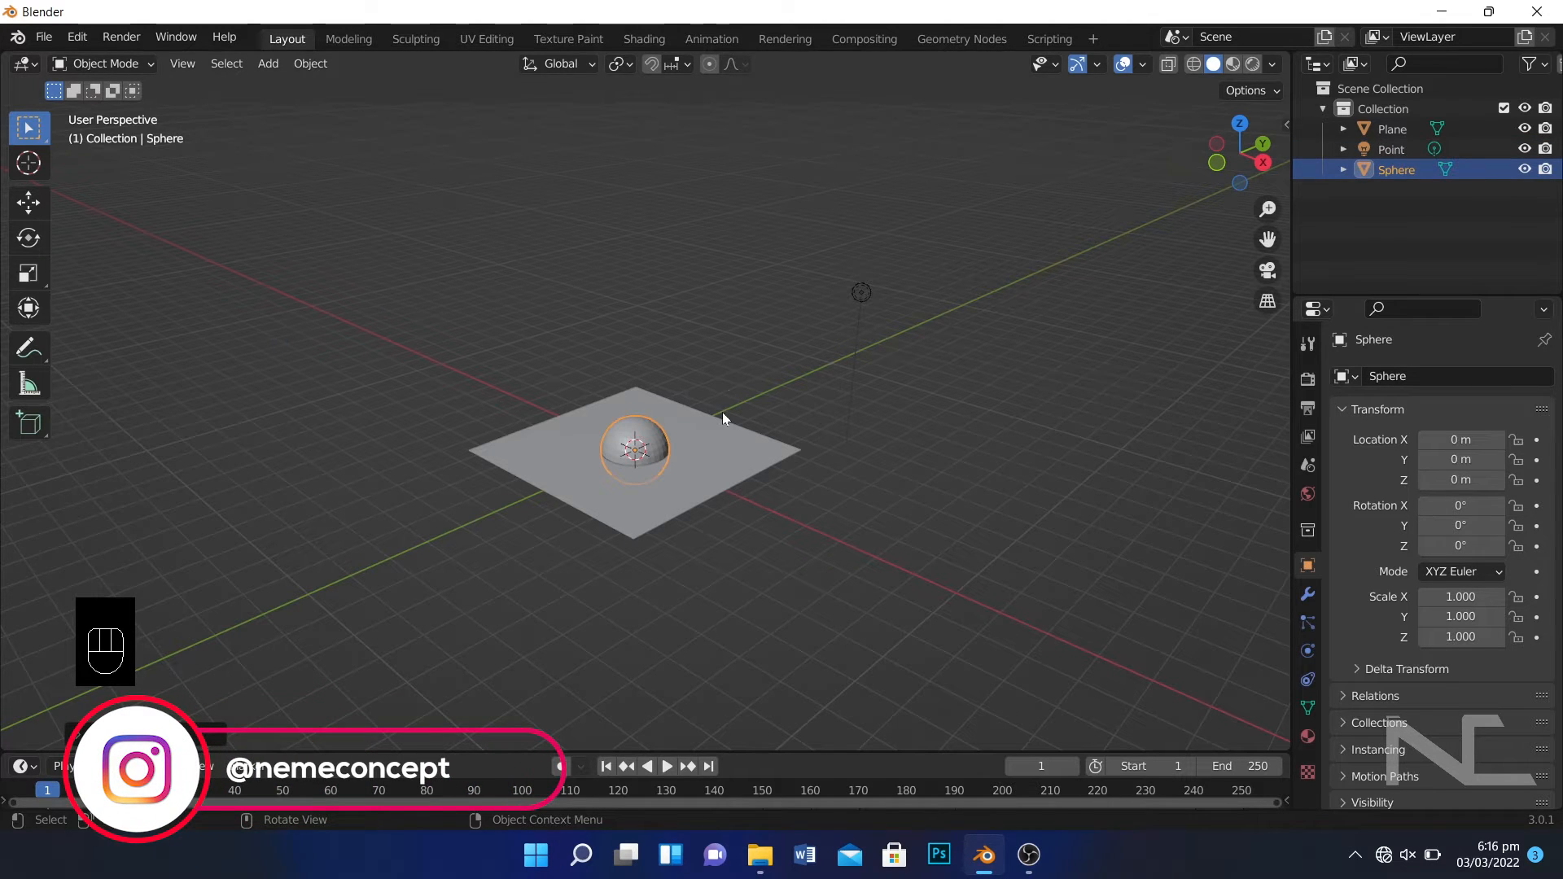
pyautogui.press('s')
pyautogui.click(814, 419)
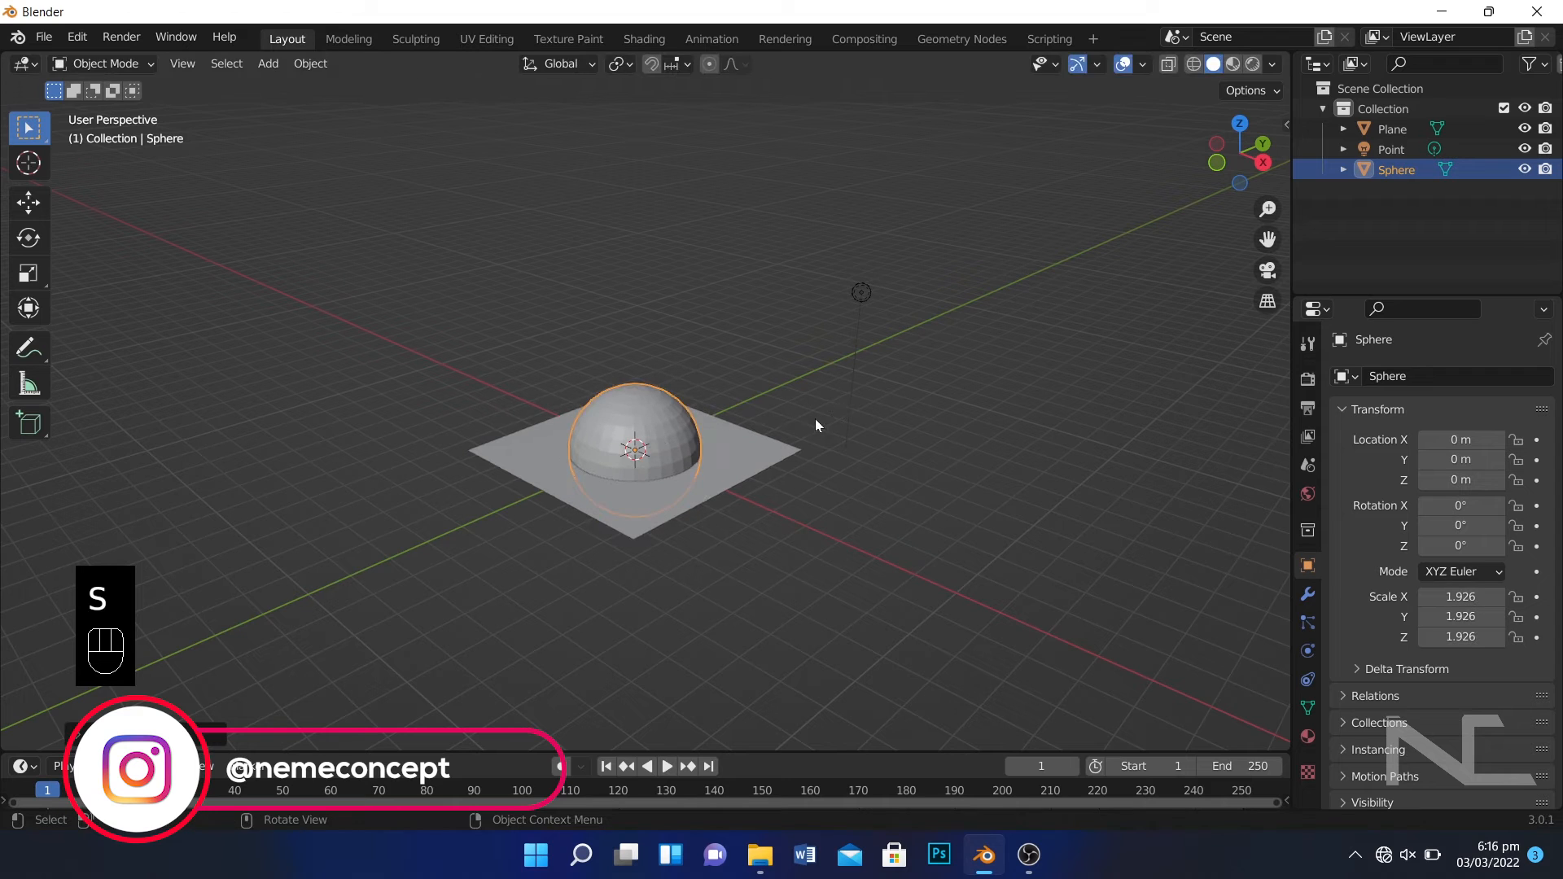
# Raise the sphere above the plane along the Z axis to a height of about 3.06 m.
pyautogui.press('g')
pyautogui.press('z')
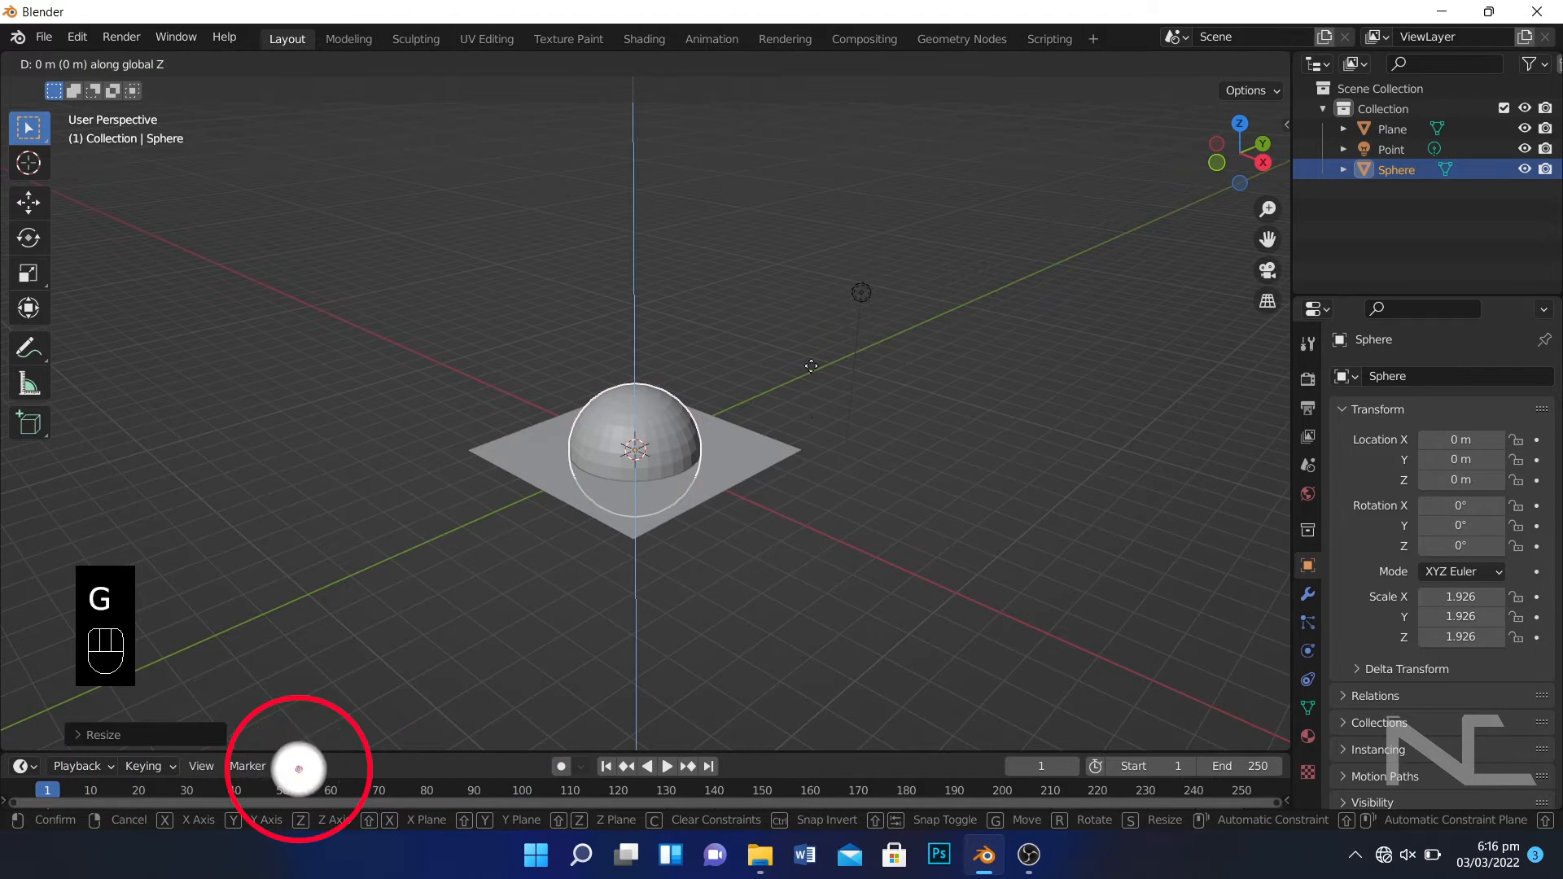
pyautogui.click(813, 321)
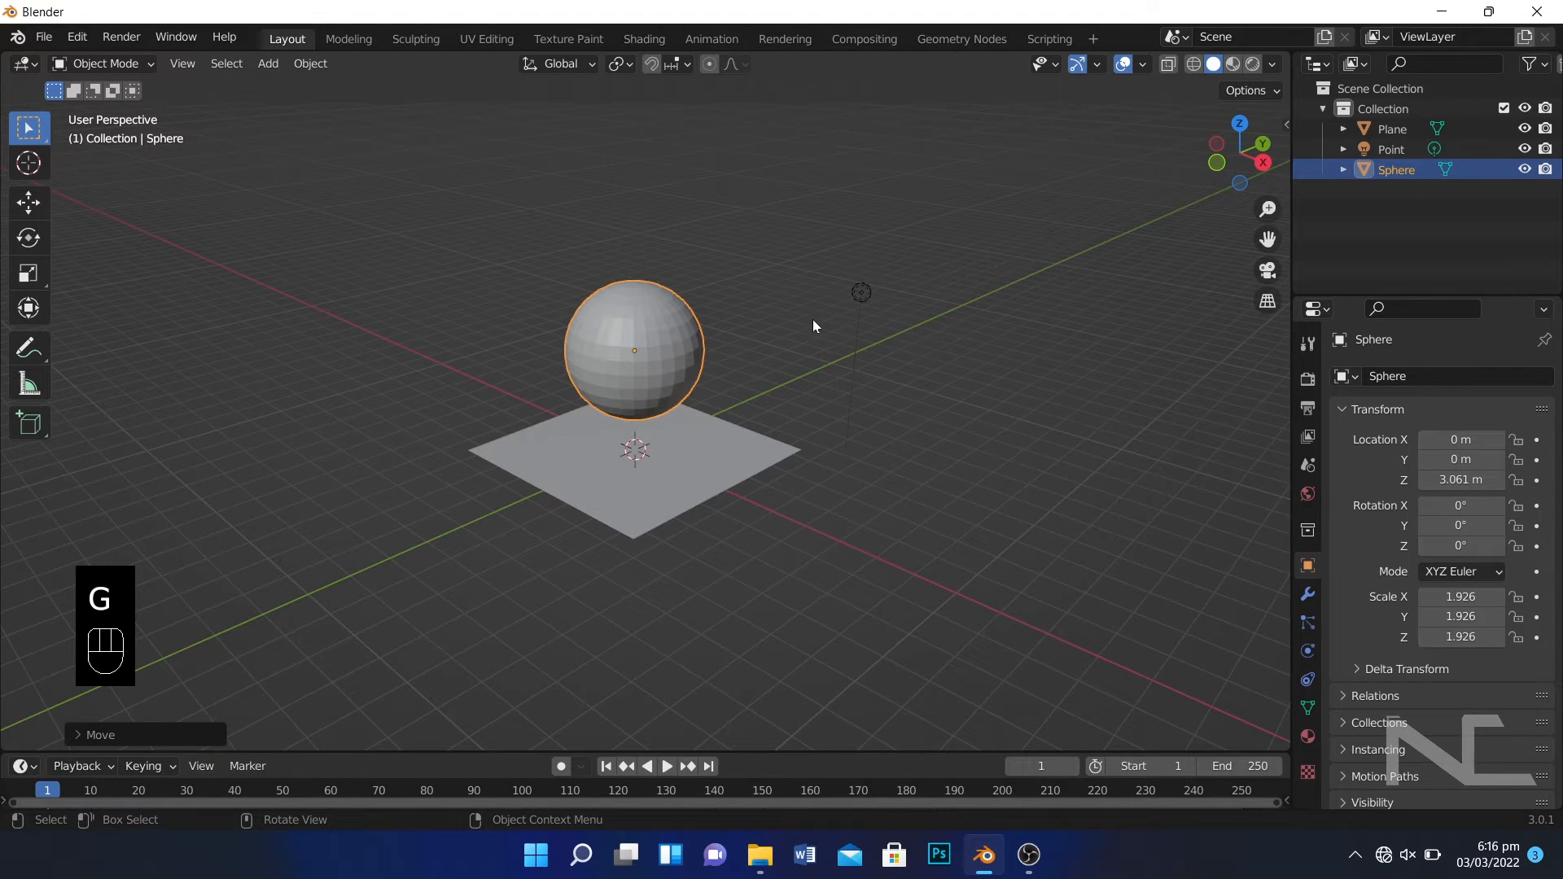
# Apply Shade Smooth to the sphere.
pyautogui.rightClick(653, 350)
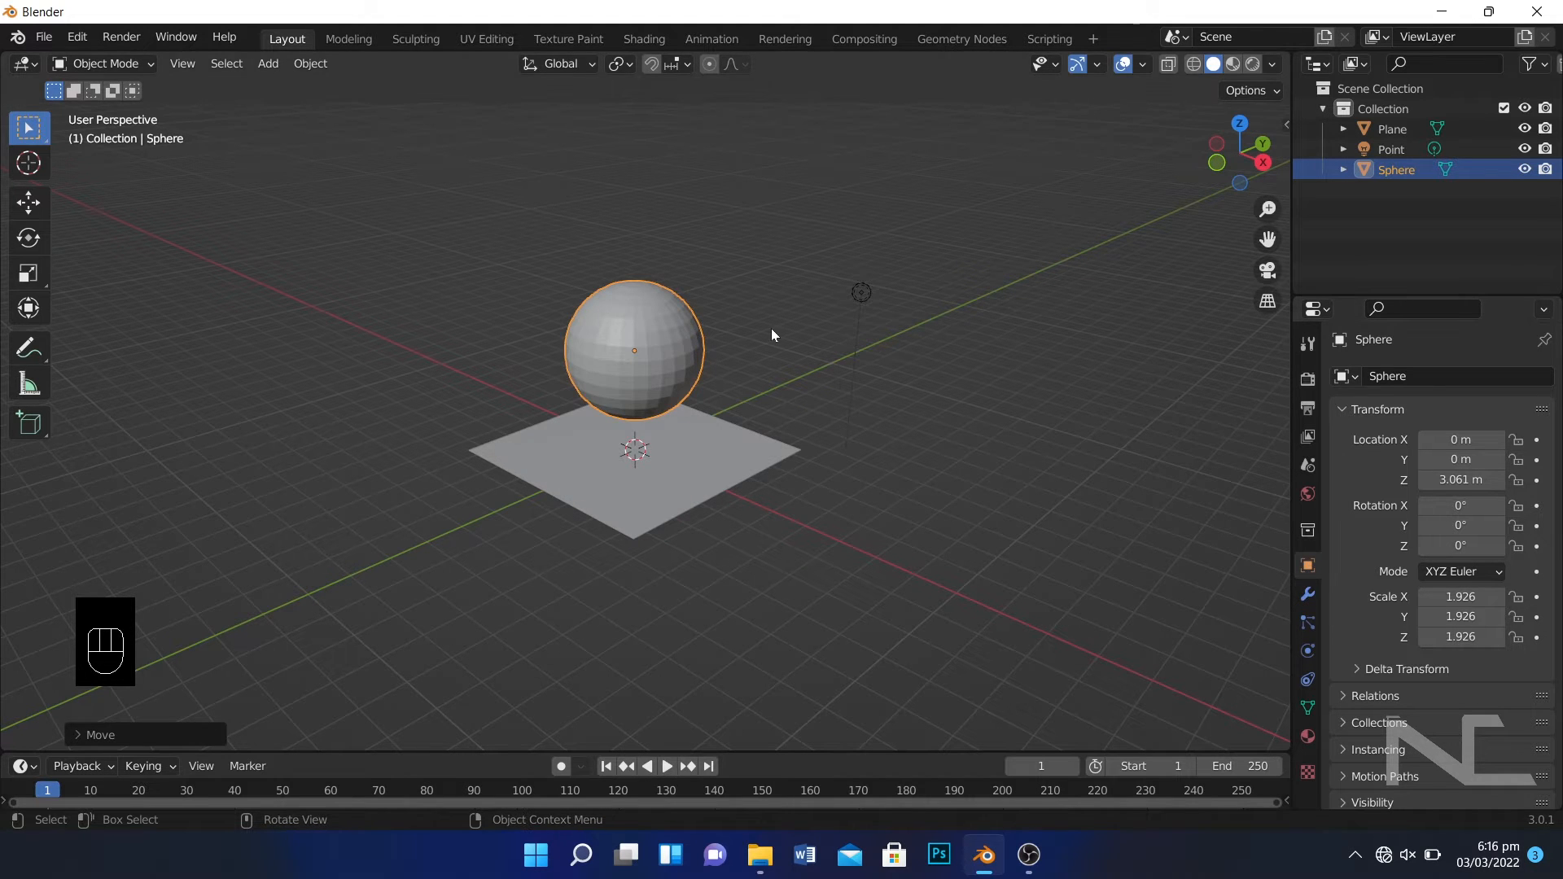
pyautogui.rightClick(655, 342)
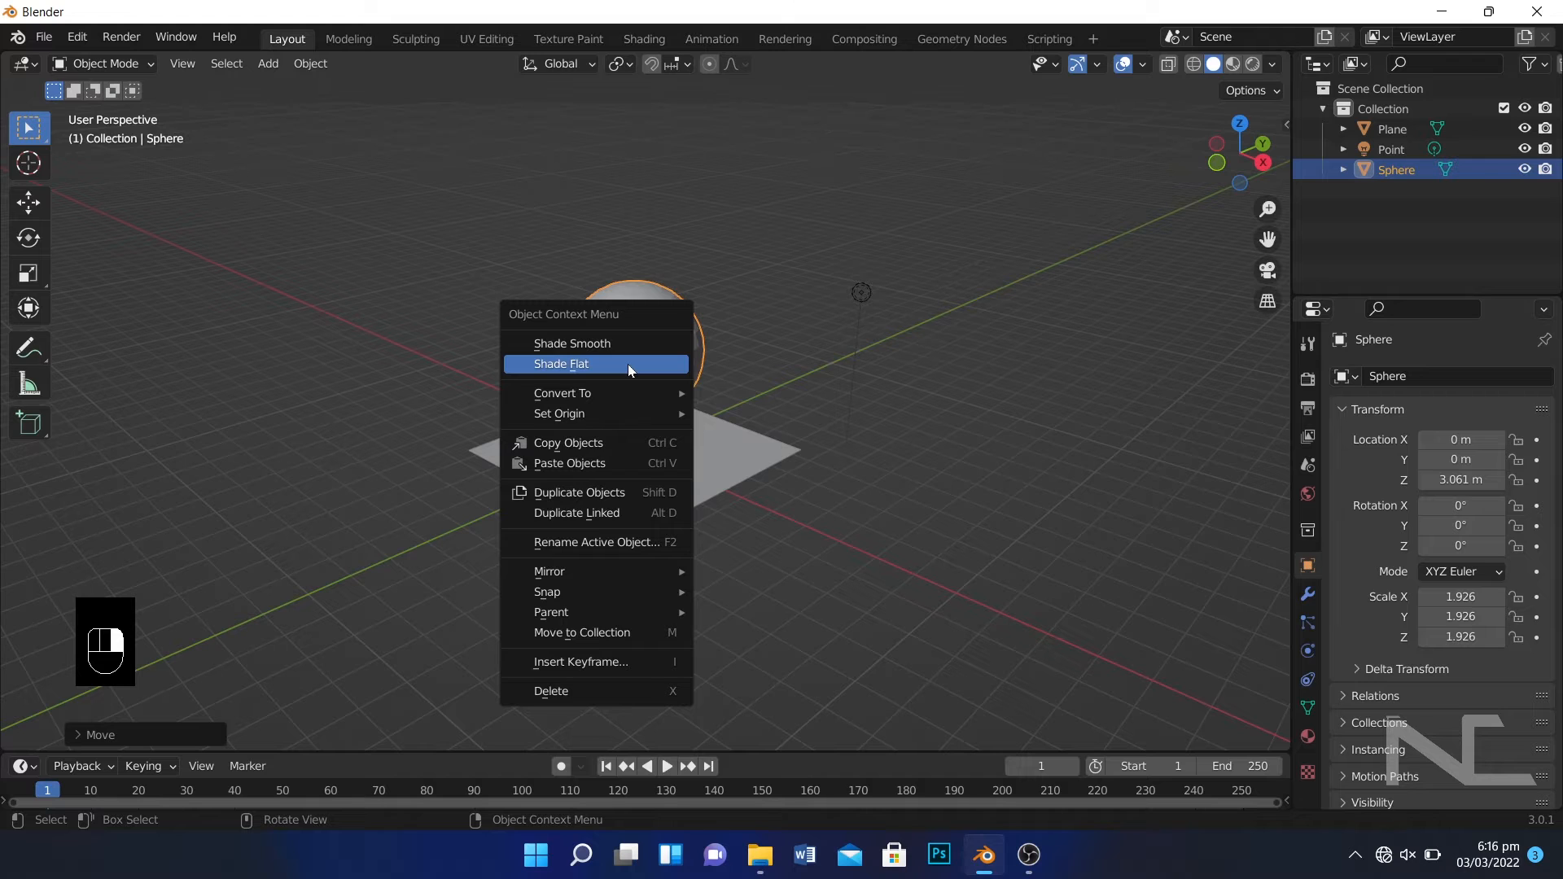
pyautogui.click(628, 364)
pyautogui.rightClick(654, 345)
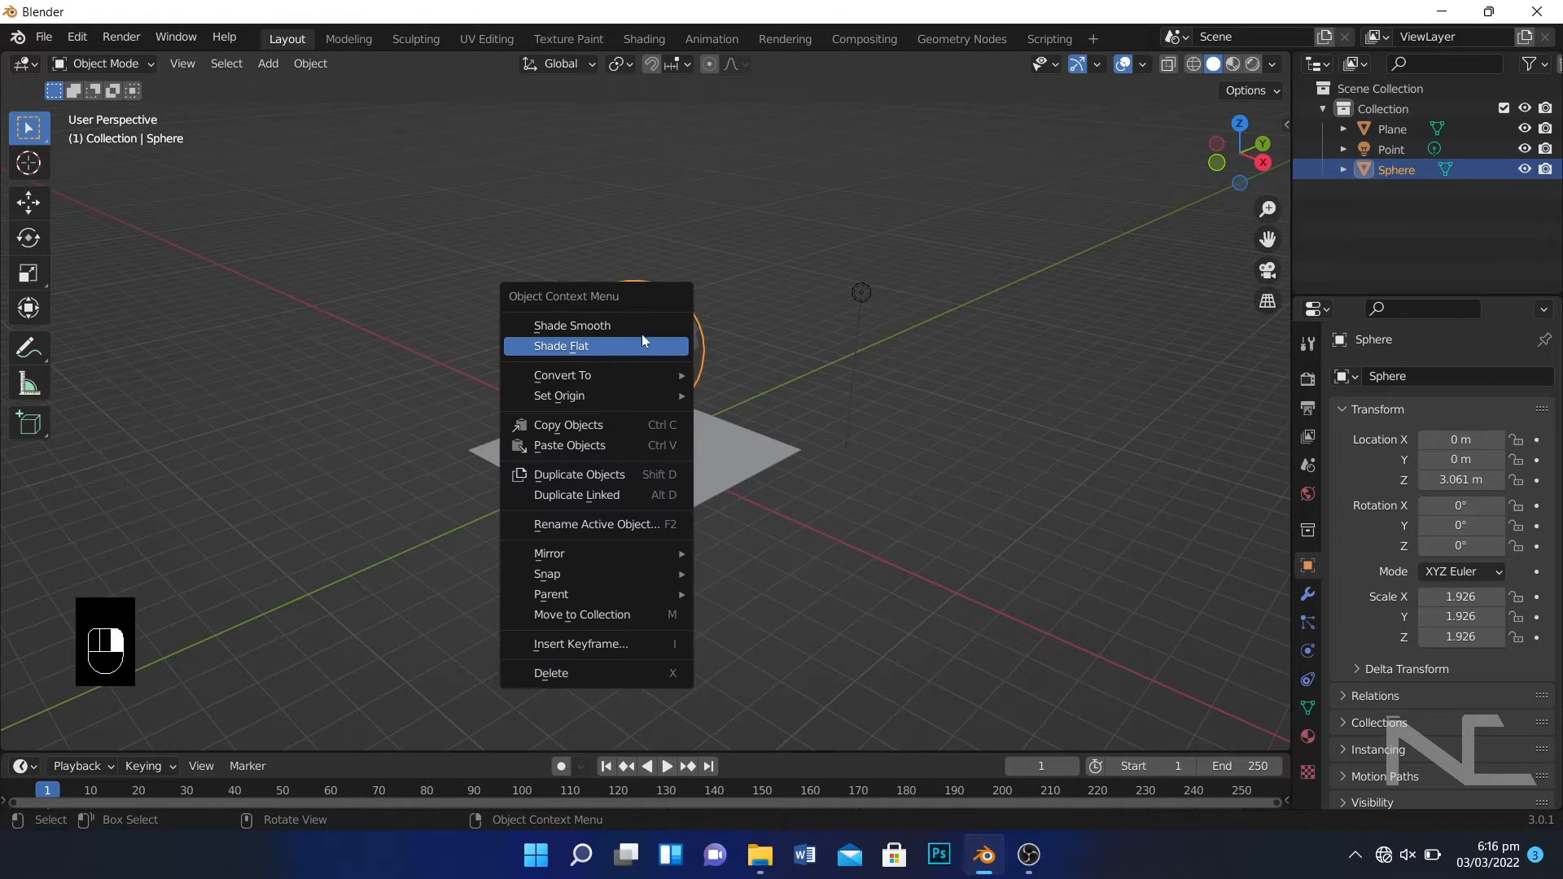
pyautogui.click(638, 325)
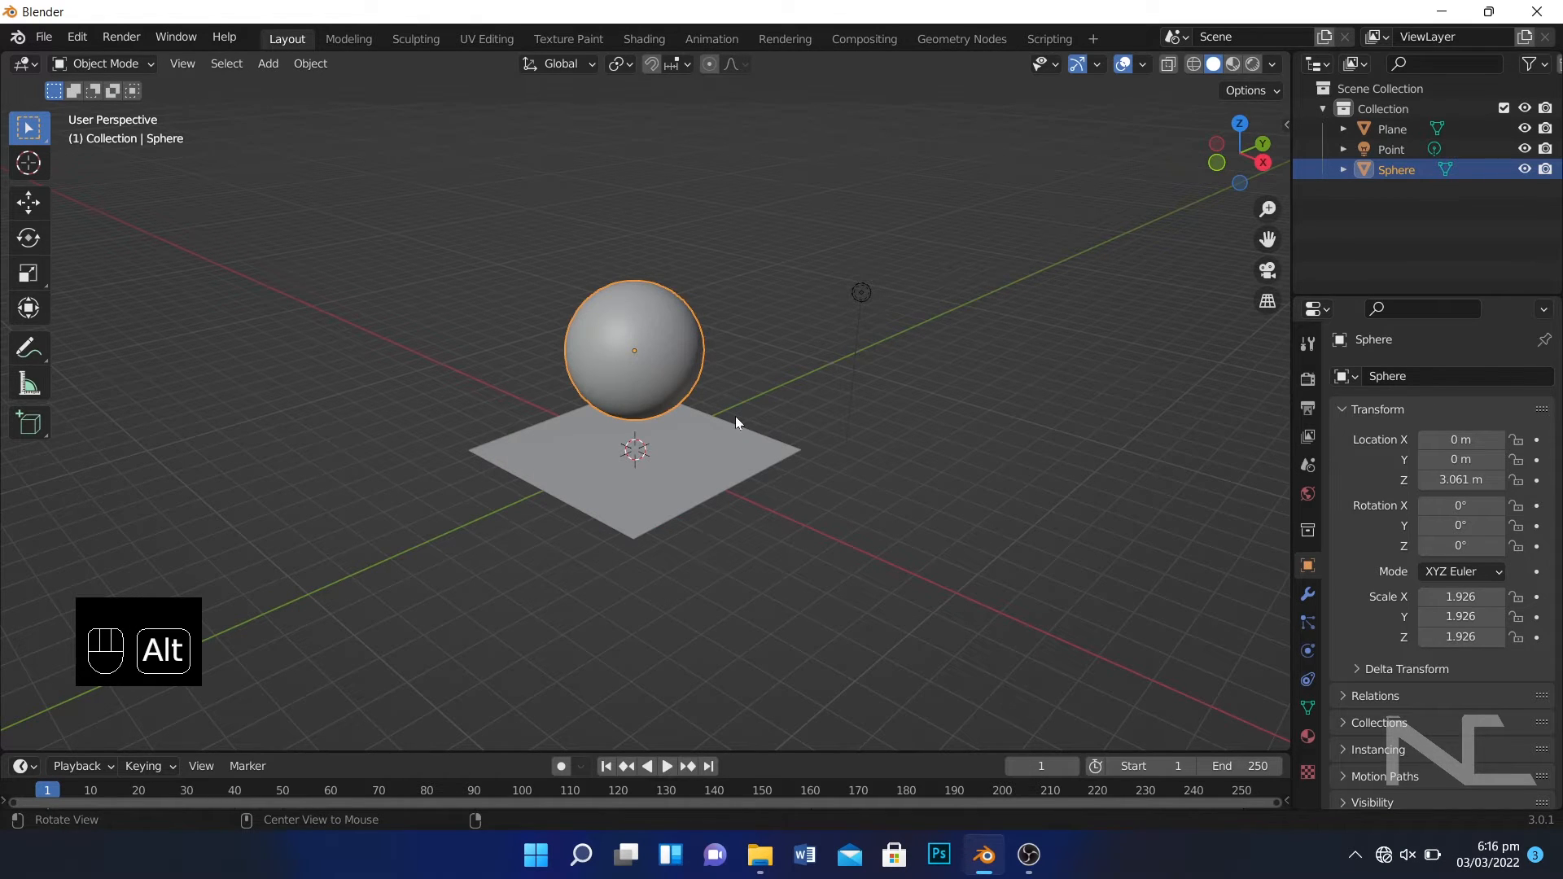
# Enlarge the plane beneath the sphere uniformly to a scale of about 5.9.
pyautogui.keyDown('alt'); pyautogui.moveTo(735, 417); pyautogui.dragTo(689, 471); pyautogui.keyUp('alt')
pyautogui.click(688, 472)
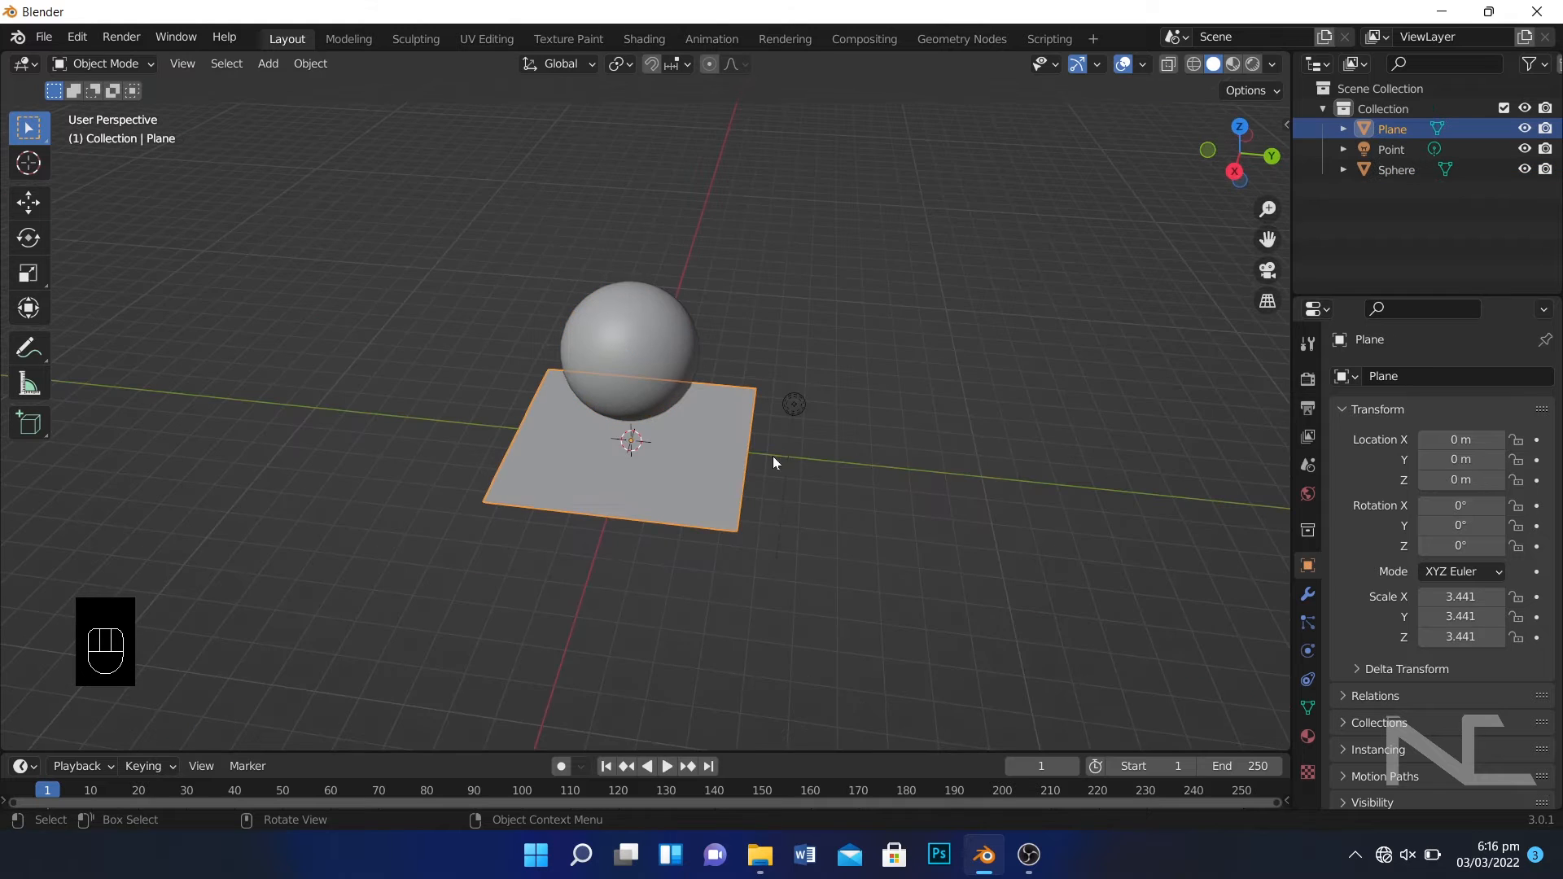
pyautogui.press('s')
pyautogui.click(829, 457)
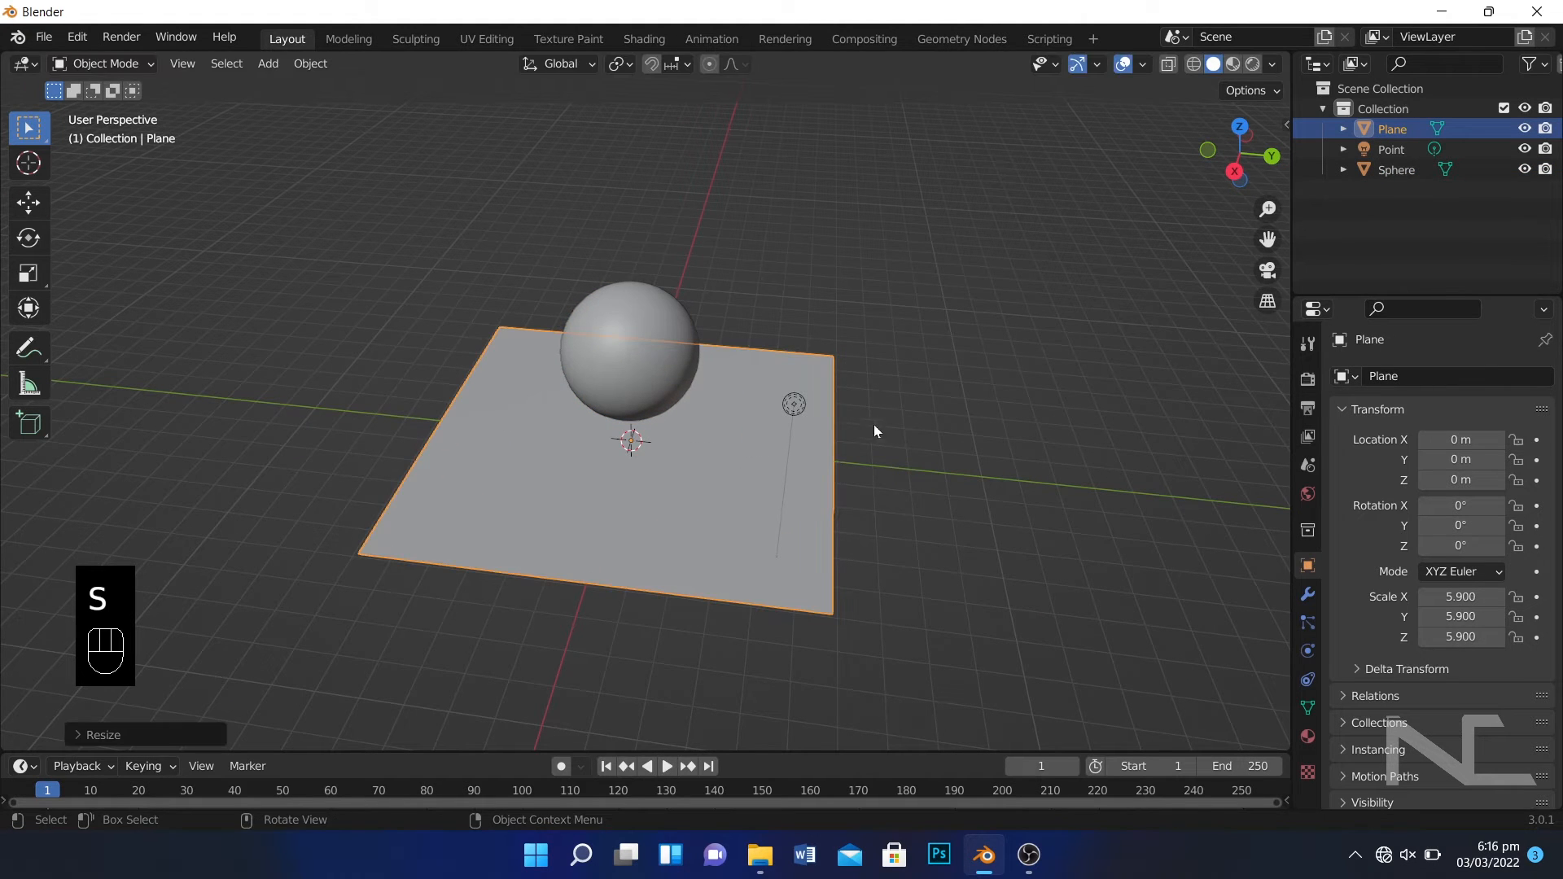
# Lower the sphere along the Z axis to about 1.95 m so it rests on the plane.
pyautogui.keyDown('alt'); pyautogui.moveTo(965, 434); pyautogui.dragTo(1025, 329); pyautogui.keyUp('alt')
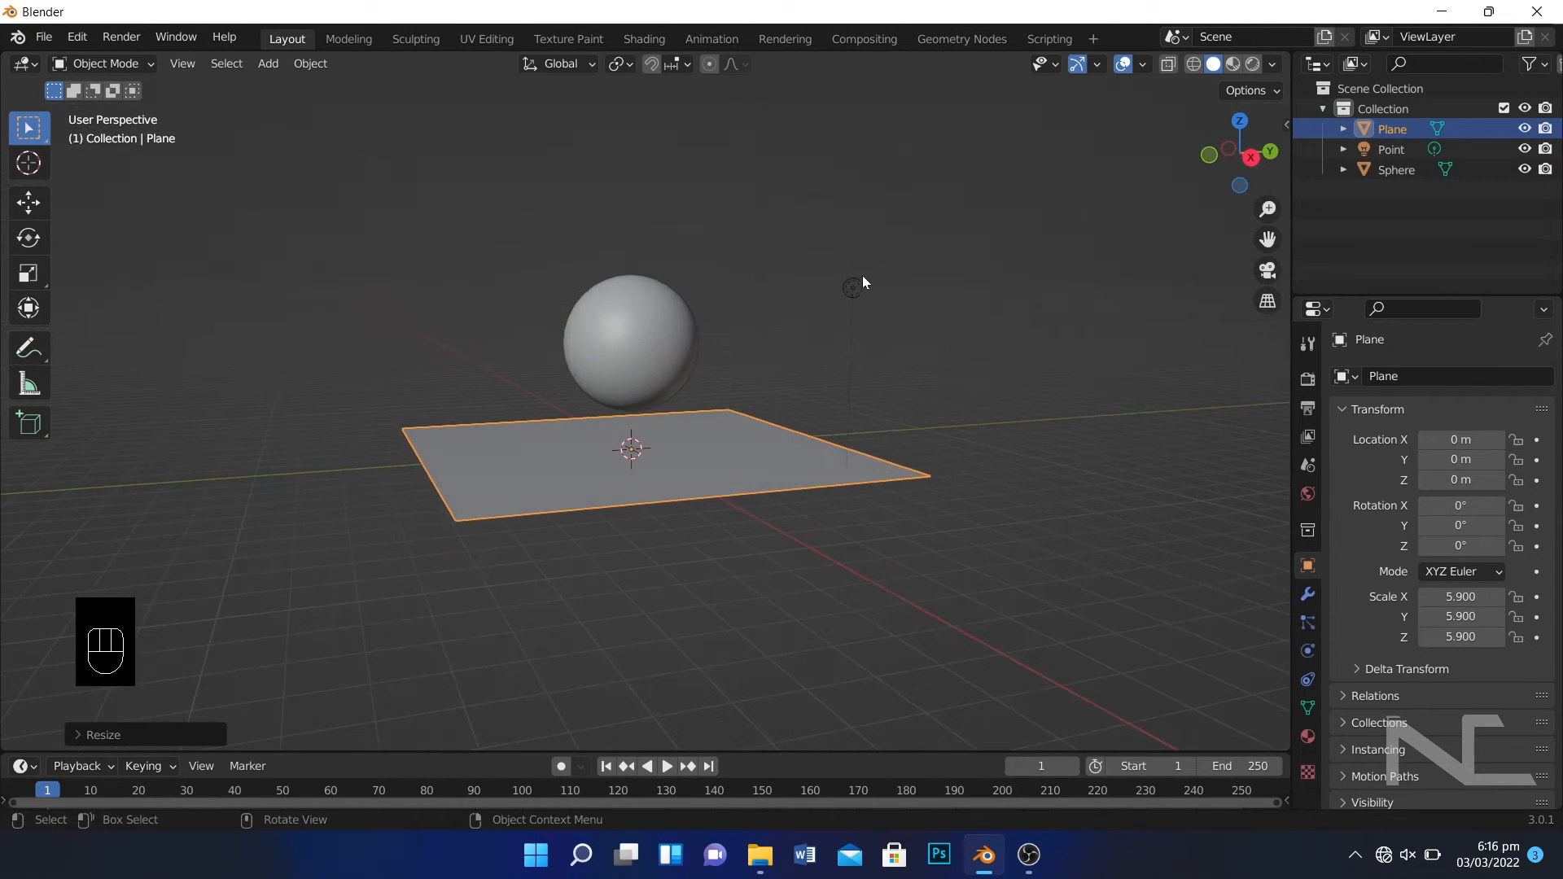
pyautogui.keyDown('alt'); pyautogui.moveTo(908, 305); pyautogui.dragTo(580, 355); pyautogui.keyUp('alt')
pyautogui.click(659, 336)
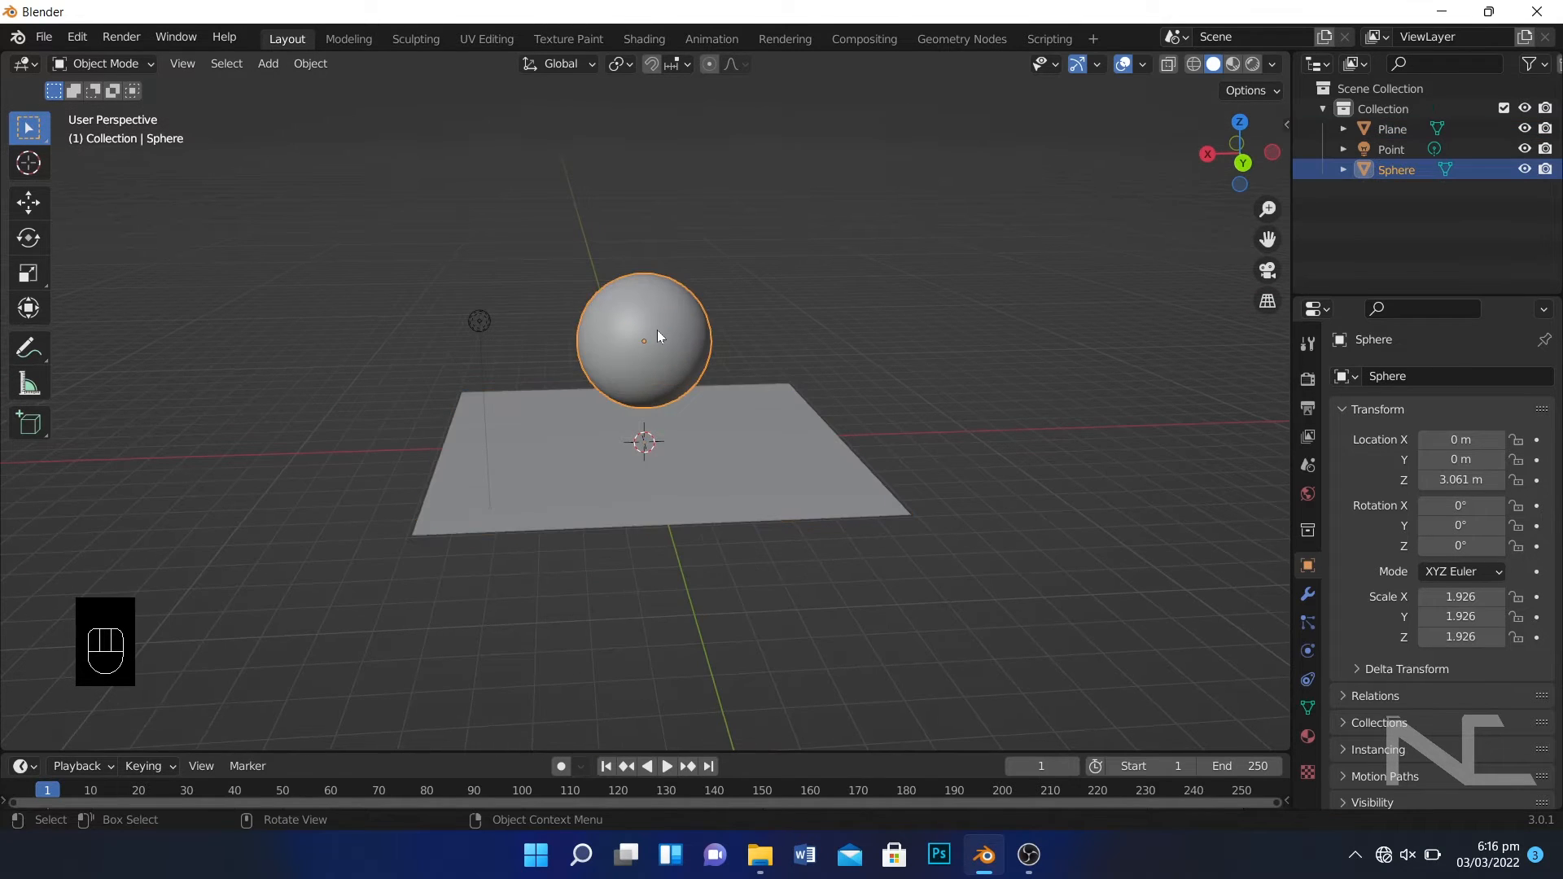
pyautogui.press('g')
pyautogui.press('z')
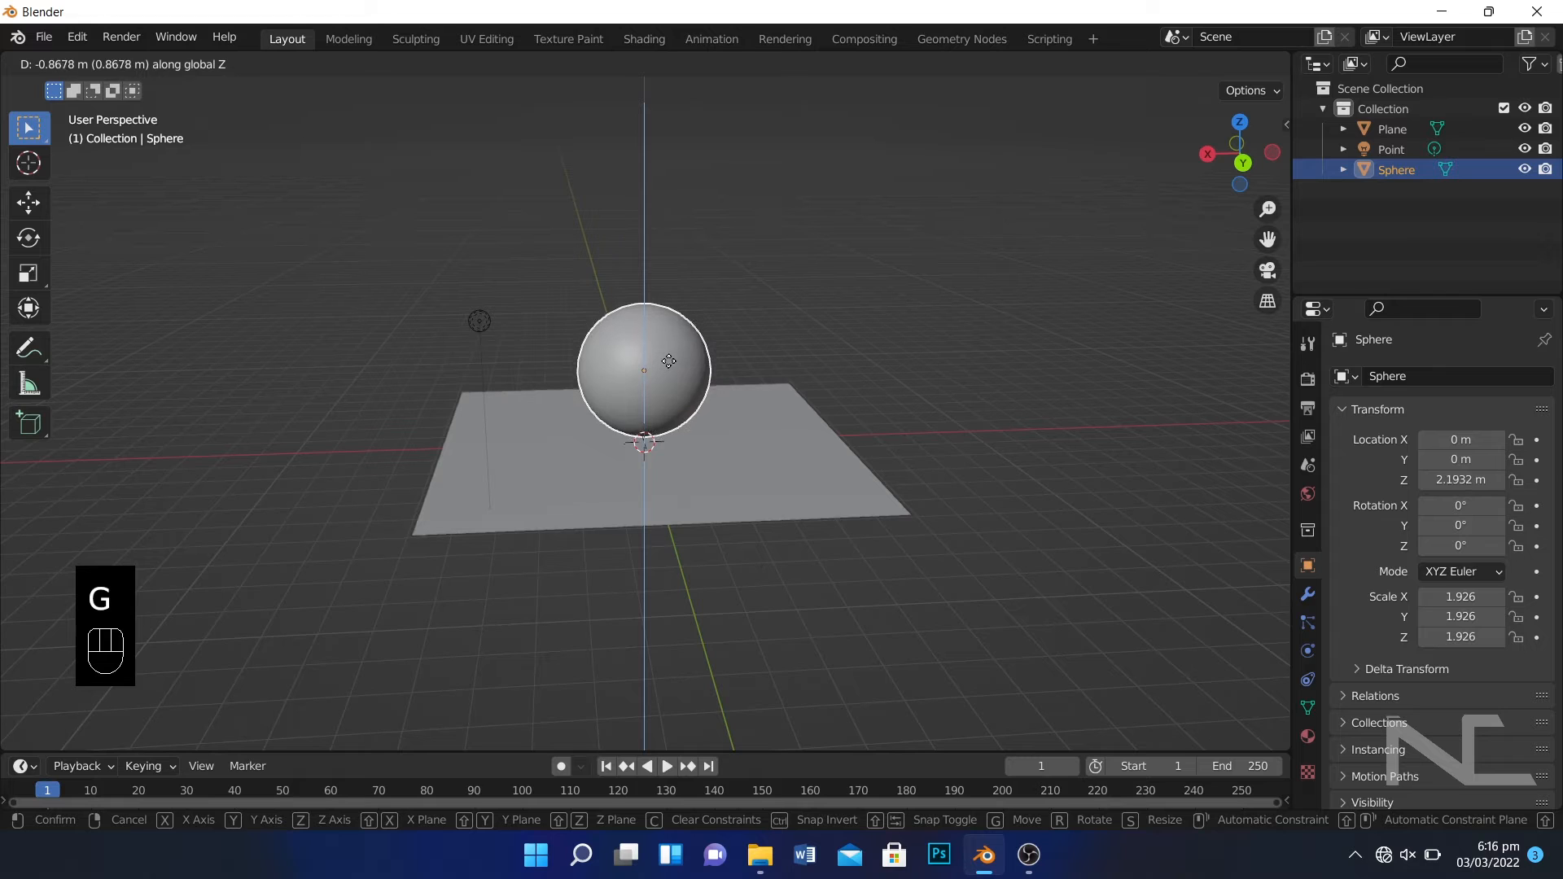
pyautogui.click(666, 371)
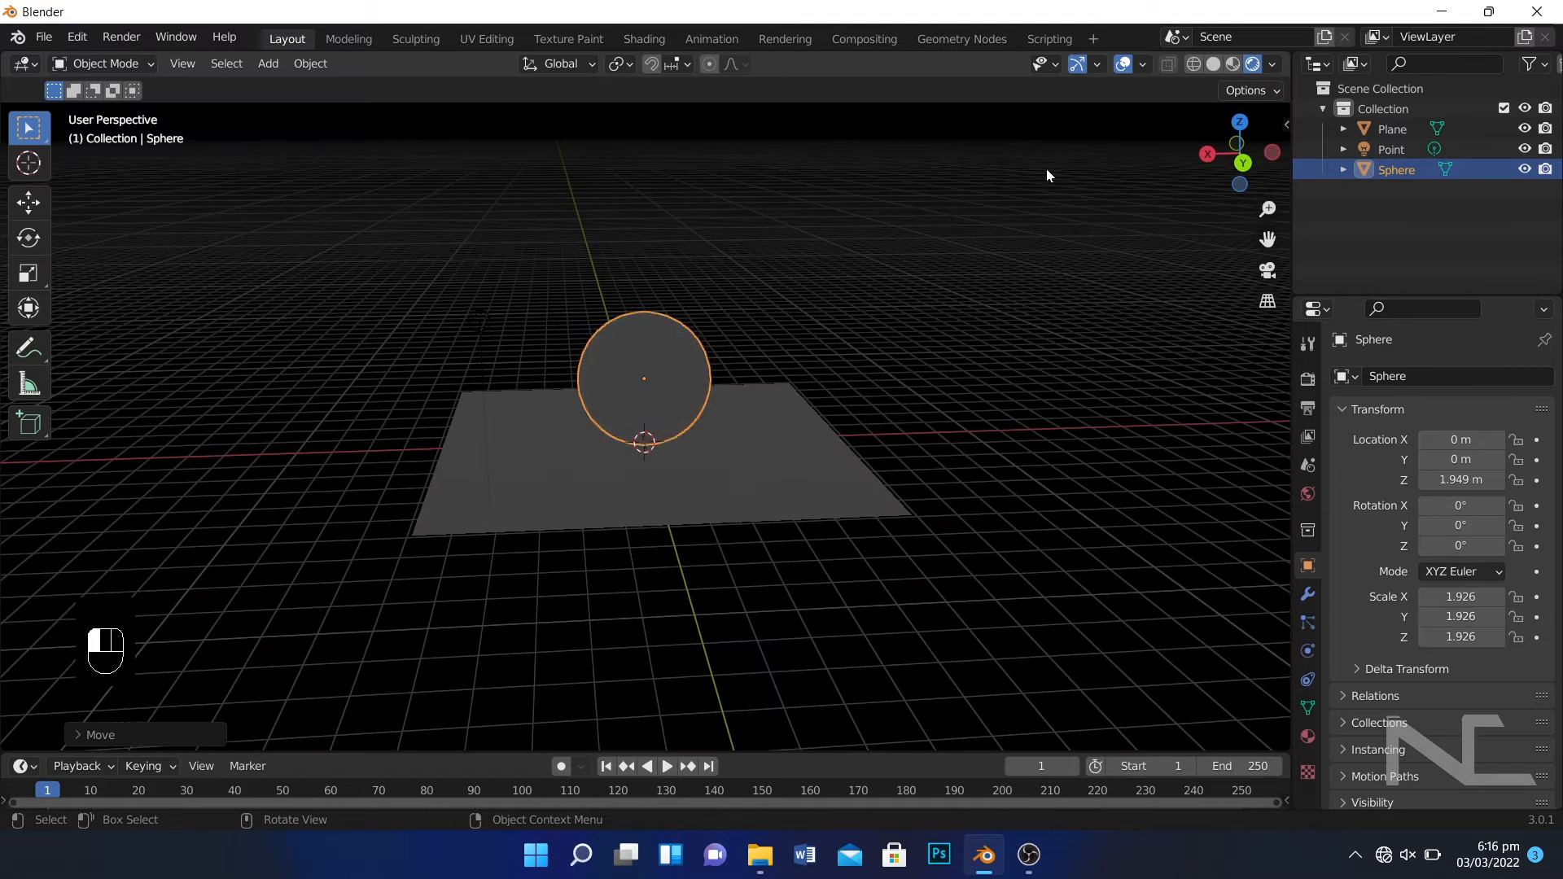
# Move the point light to the opposite side of the sphere, at about X -2.63 m, Y 4.92 m, Z 5.44 m.
pyautogui.click(1047, 169)
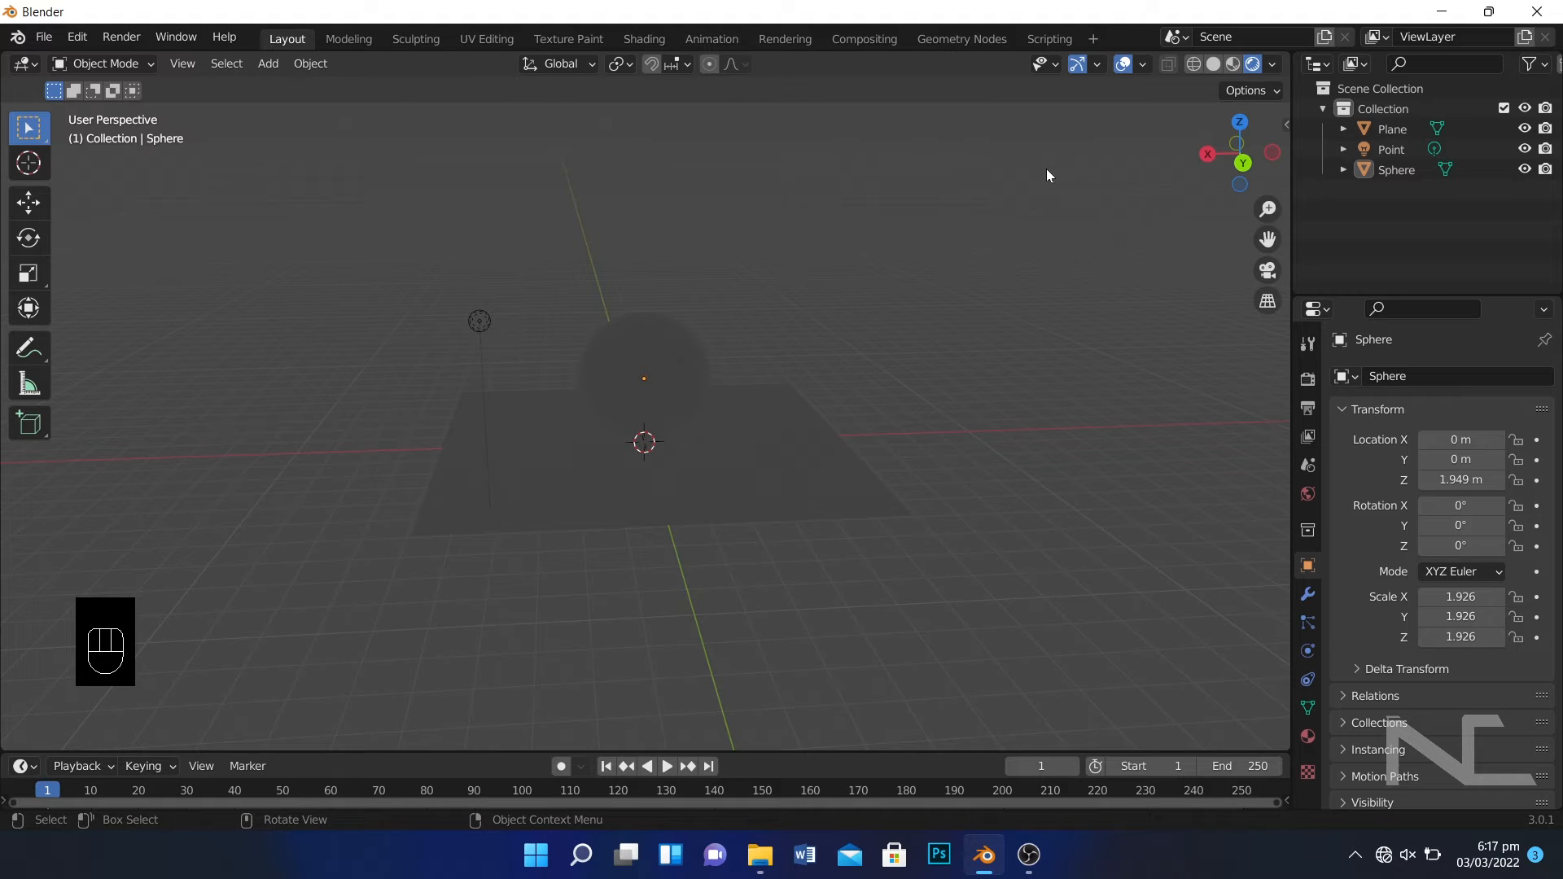
pyautogui.press('KP_Add')
pyautogui.press('KP_Add')
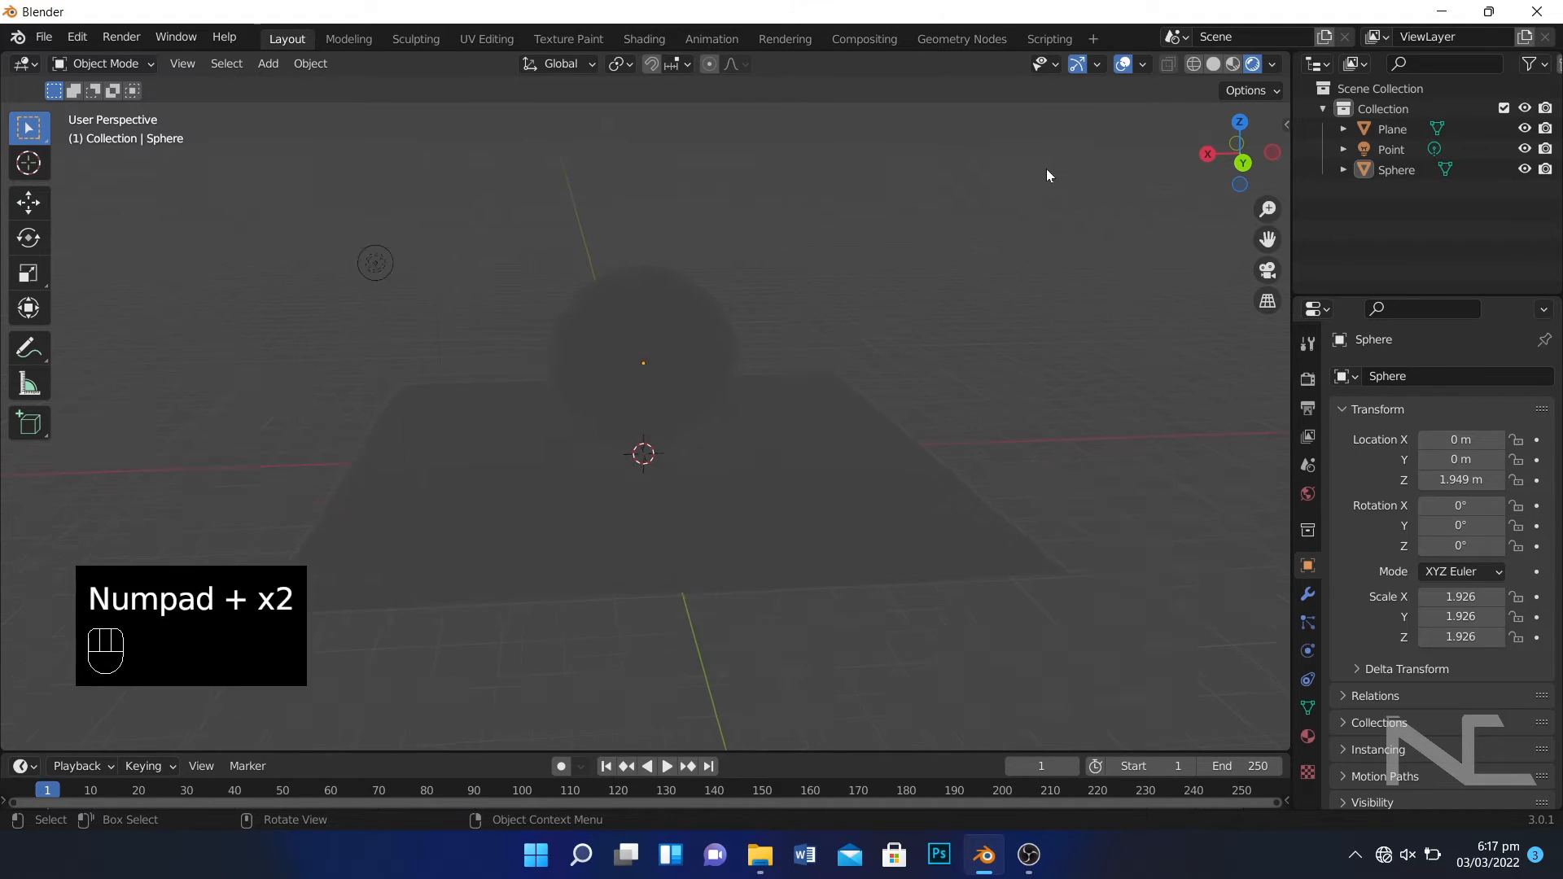
pyautogui.press('KP_Add')
pyautogui.keyDown('alt'); pyautogui.keyDown('shift'); pyautogui.moveTo(1047, 169); pyautogui.dragTo(994, 363, button='middle'); pyautogui.keyUp('shift'); pyautogui.keyUp('alt')
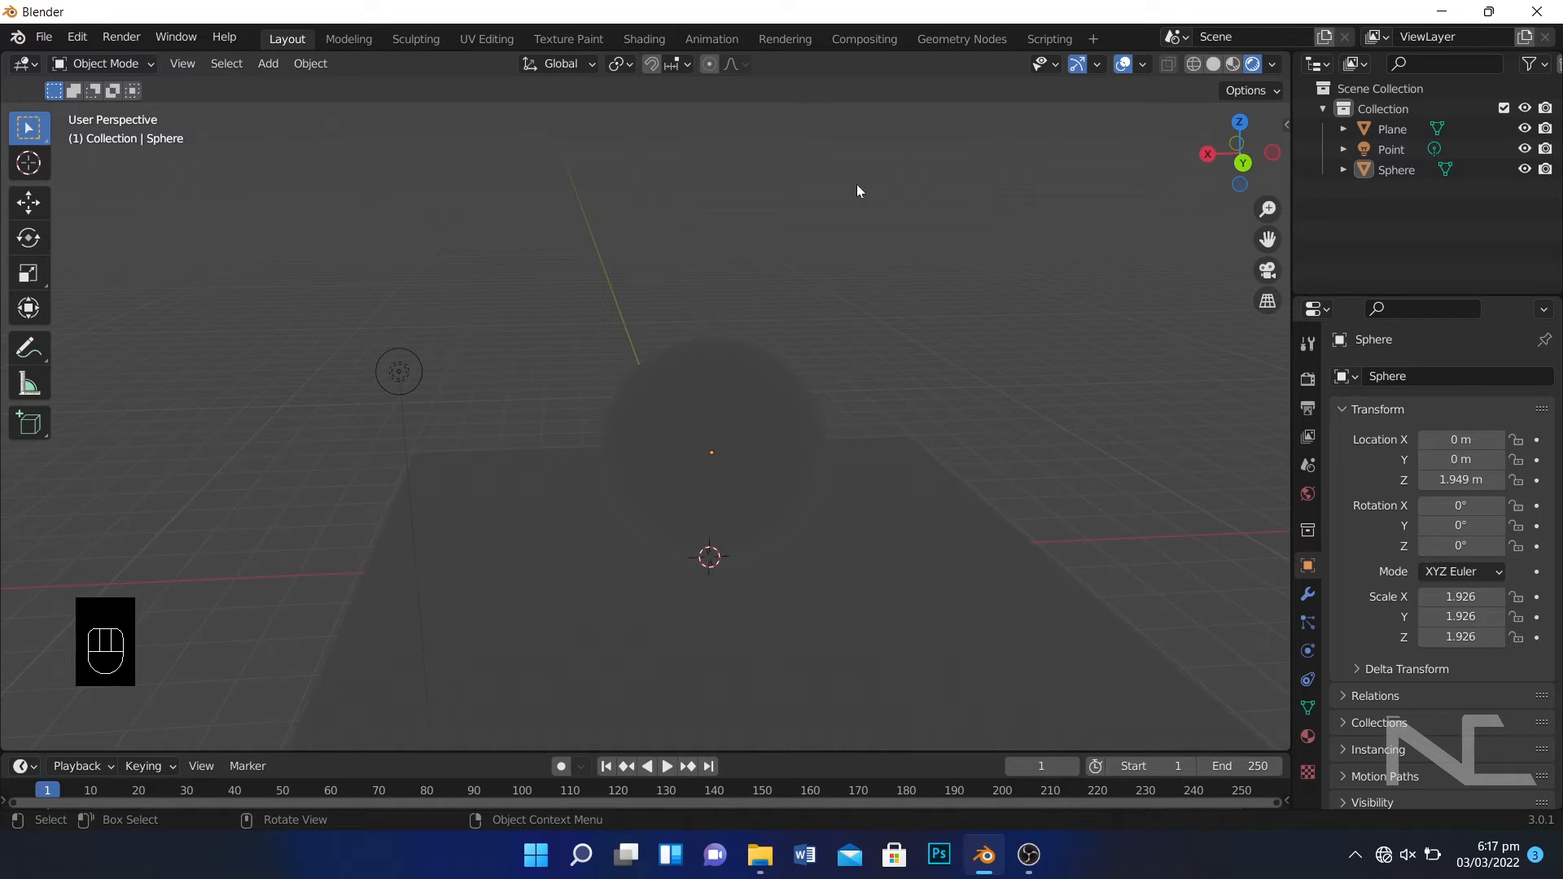
pyautogui.click(401, 373)
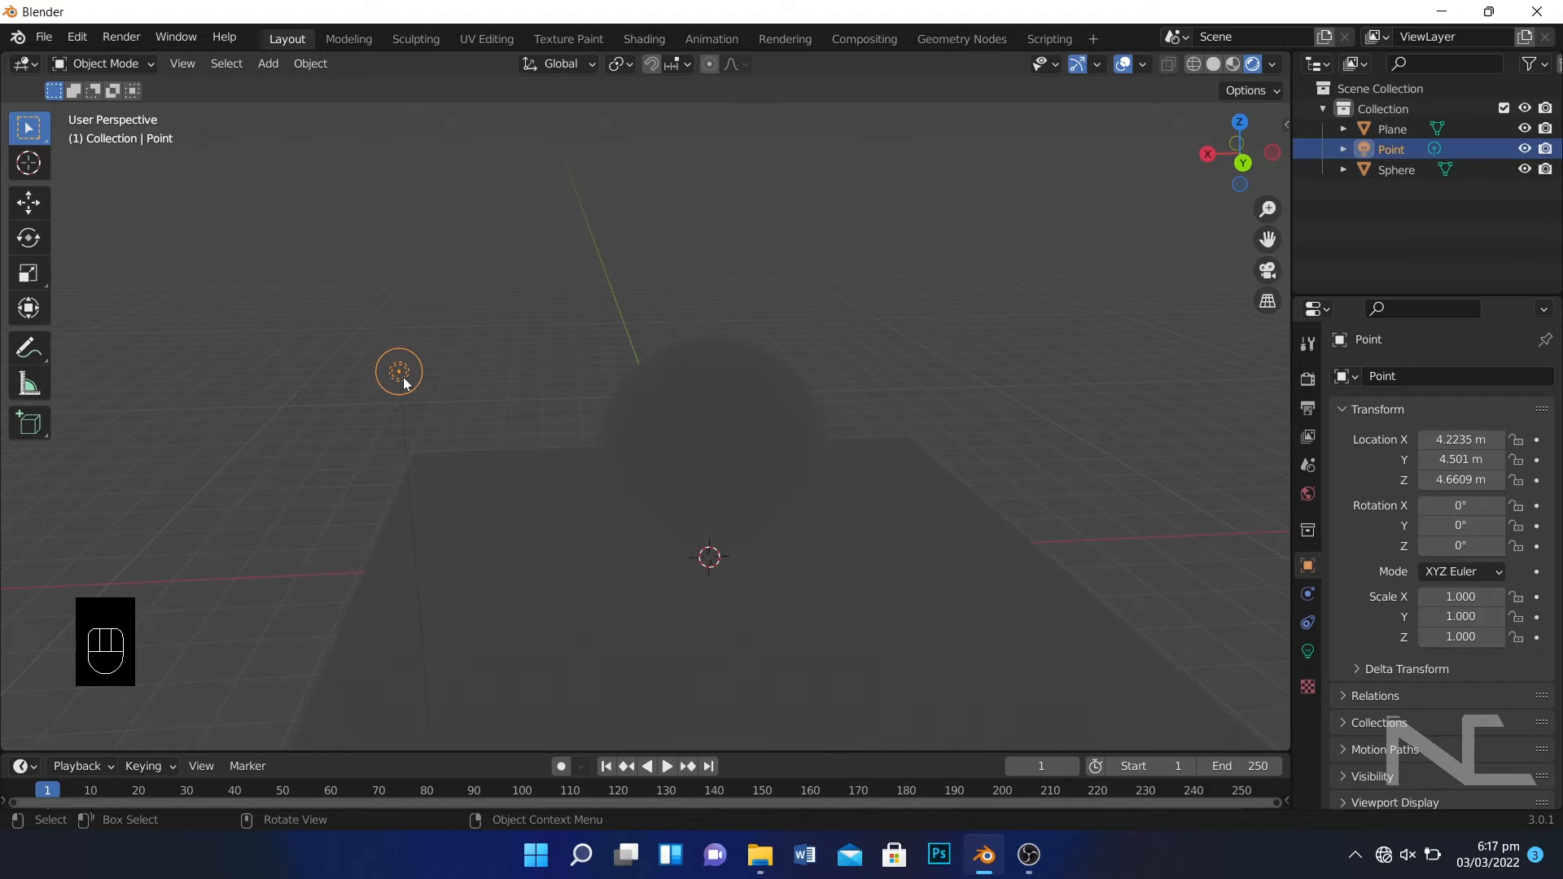
pyautogui.press('g')
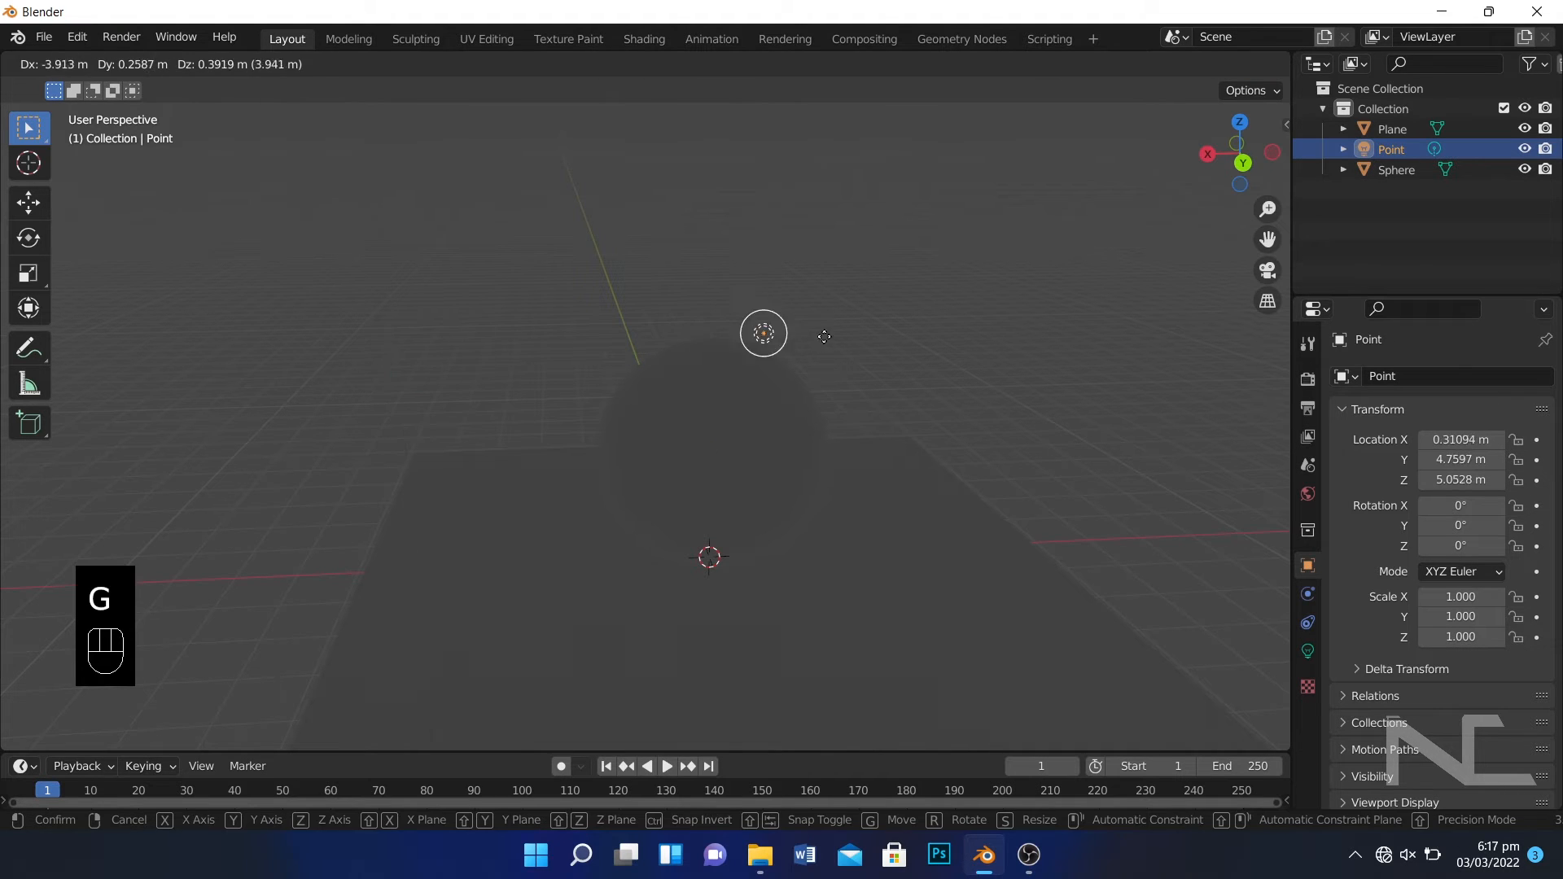
pyautogui.click(1043, 305)
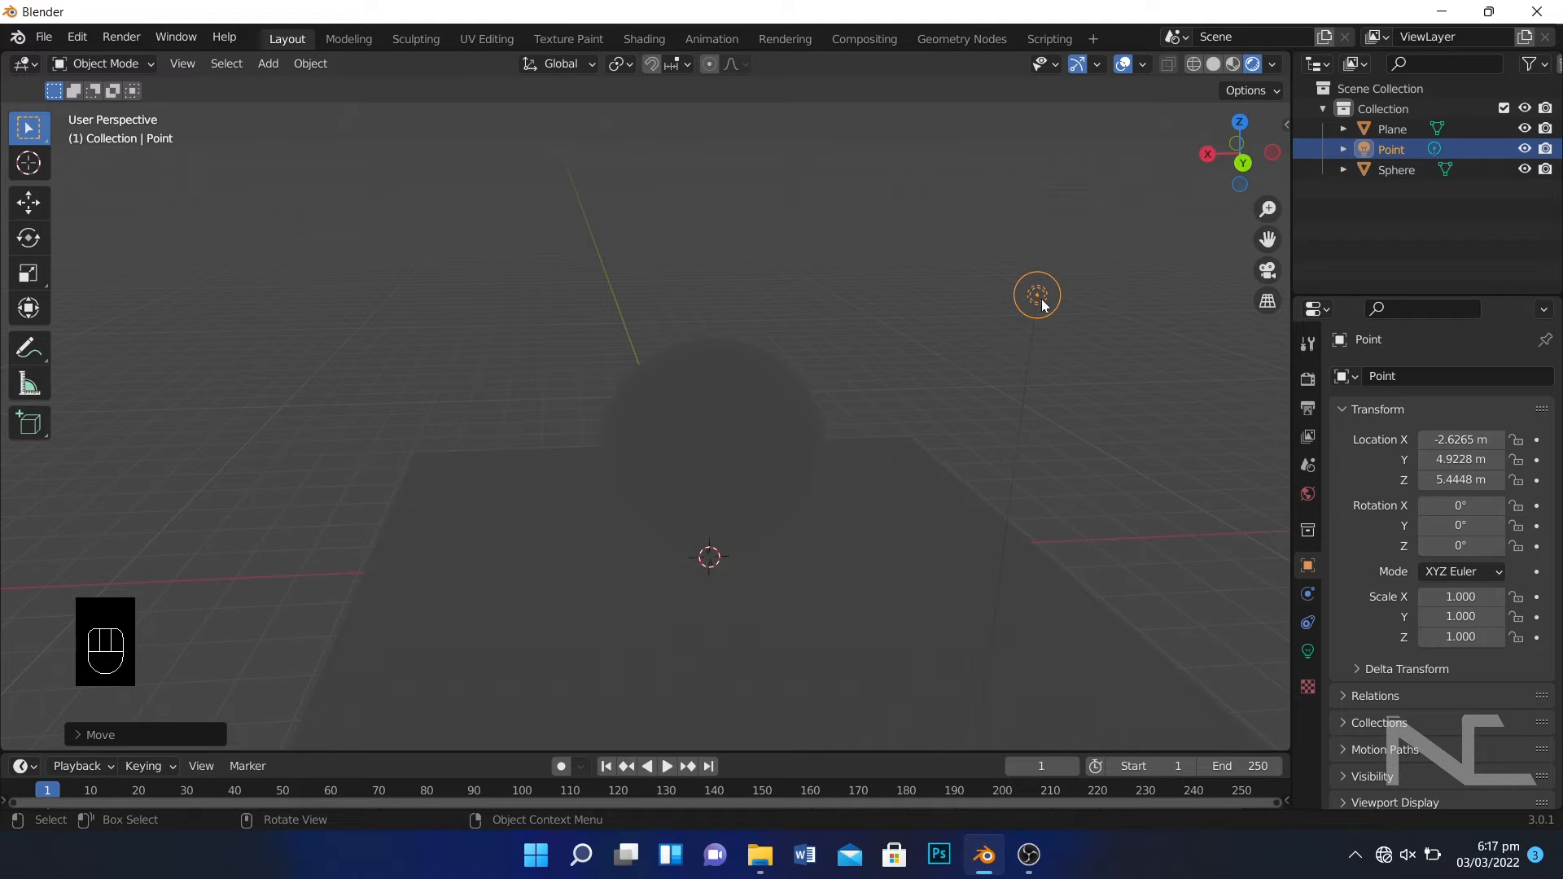
# Switch to Material Preview shading and set the sphere's base color to a pinkish red with hue 0.984, saturation 0.910 and value 0.800.
pyautogui.click(1233, 65)
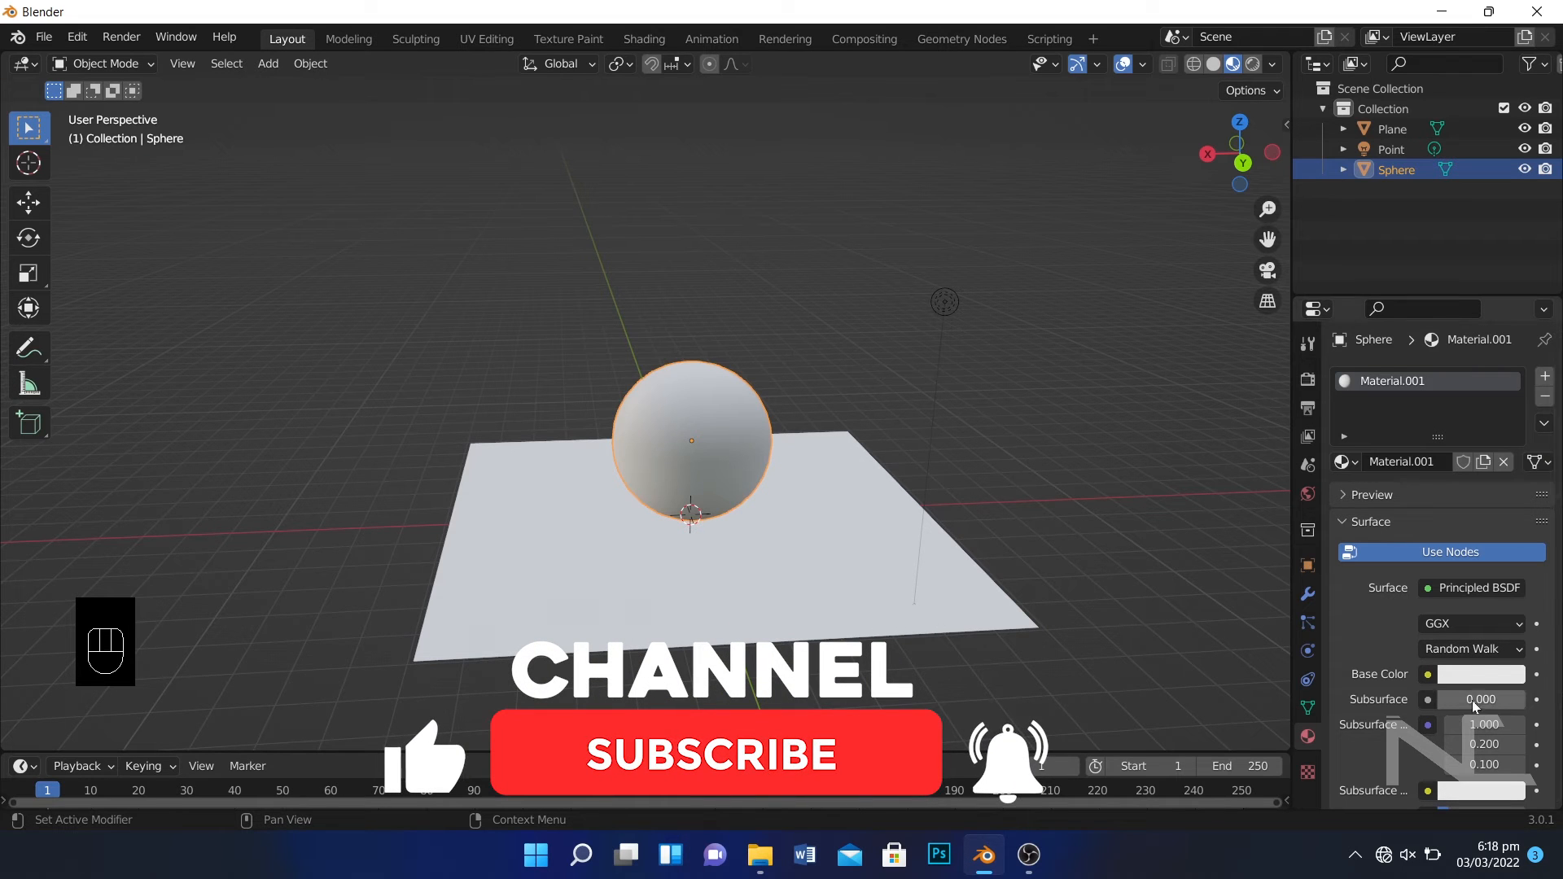
pyautogui.click(1470, 674)
pyautogui.moveTo(1425, 477); pyautogui.dragTo(1433, 511)
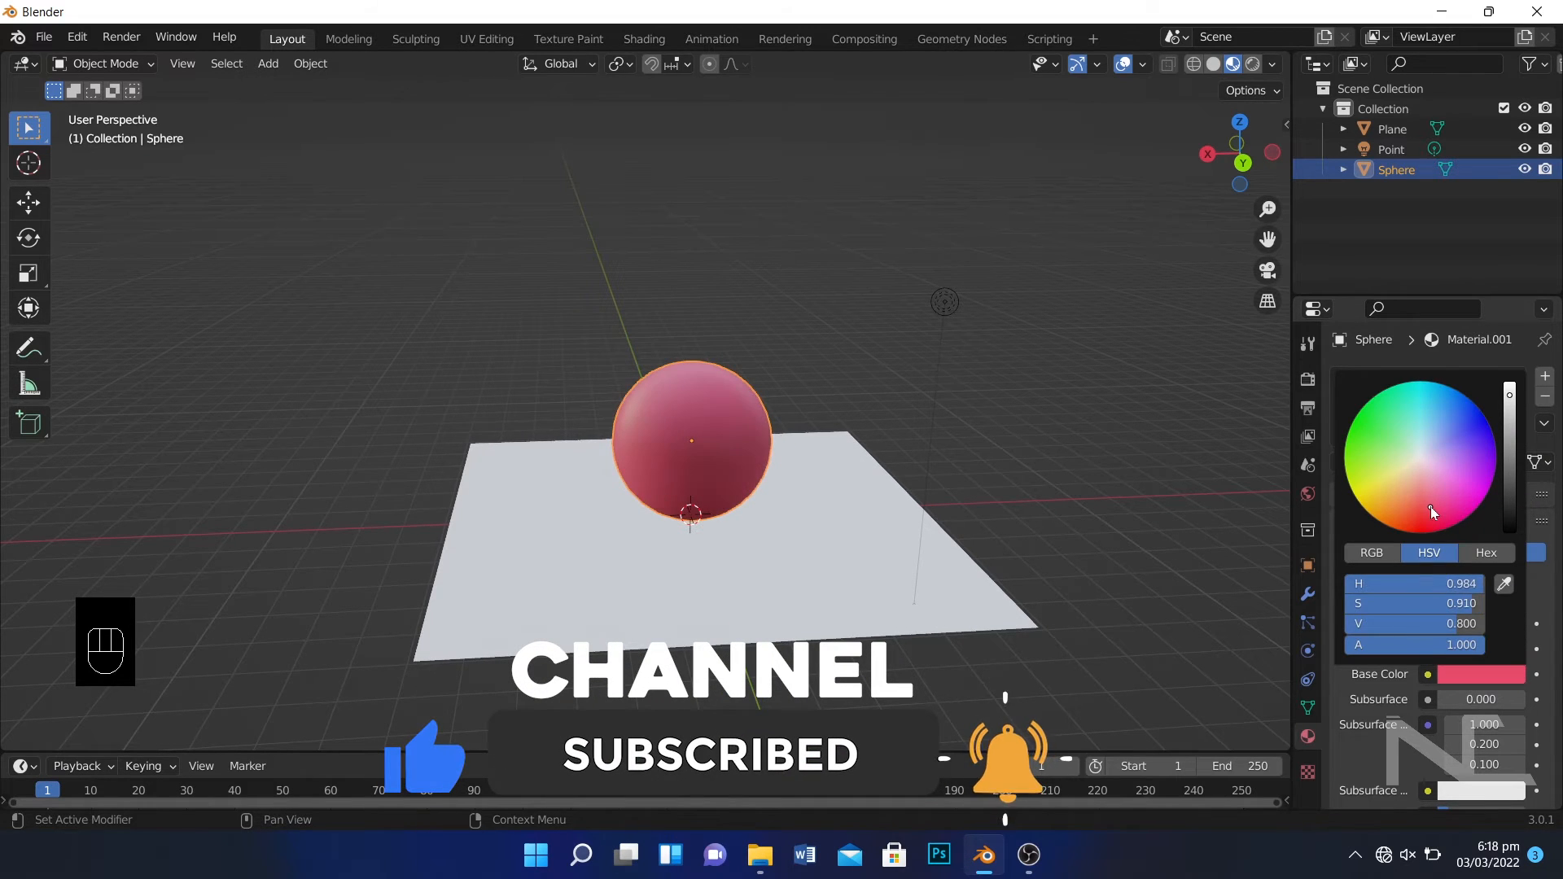
pyautogui.click(1164, 463)
# Create a new material for the plane and assign a Checker Texture to its base color.
pyautogui.click(761, 593)
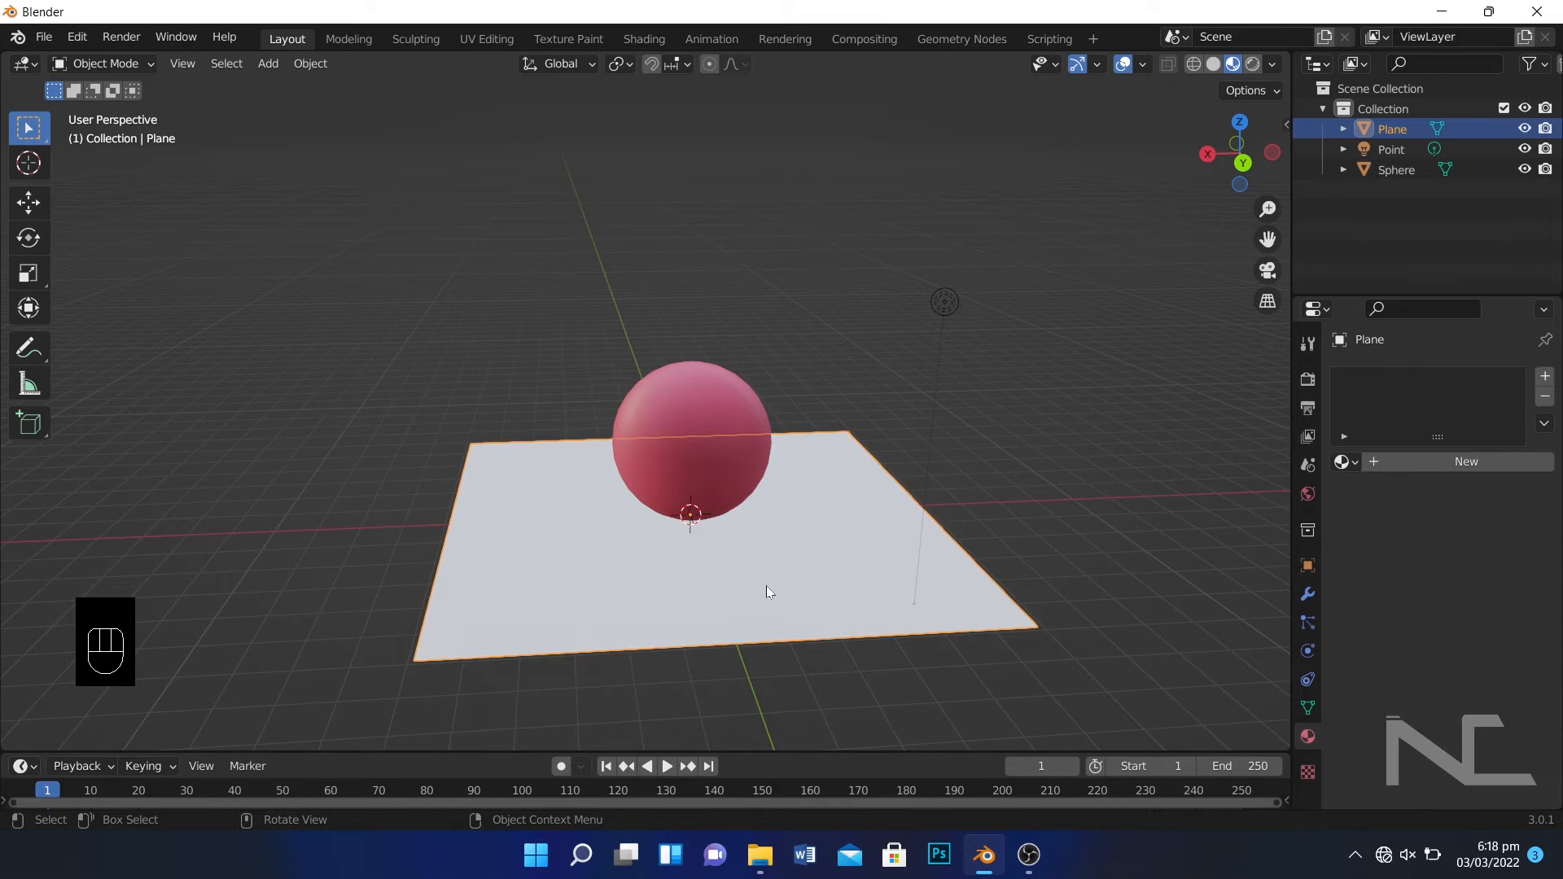
pyautogui.click(1409, 464)
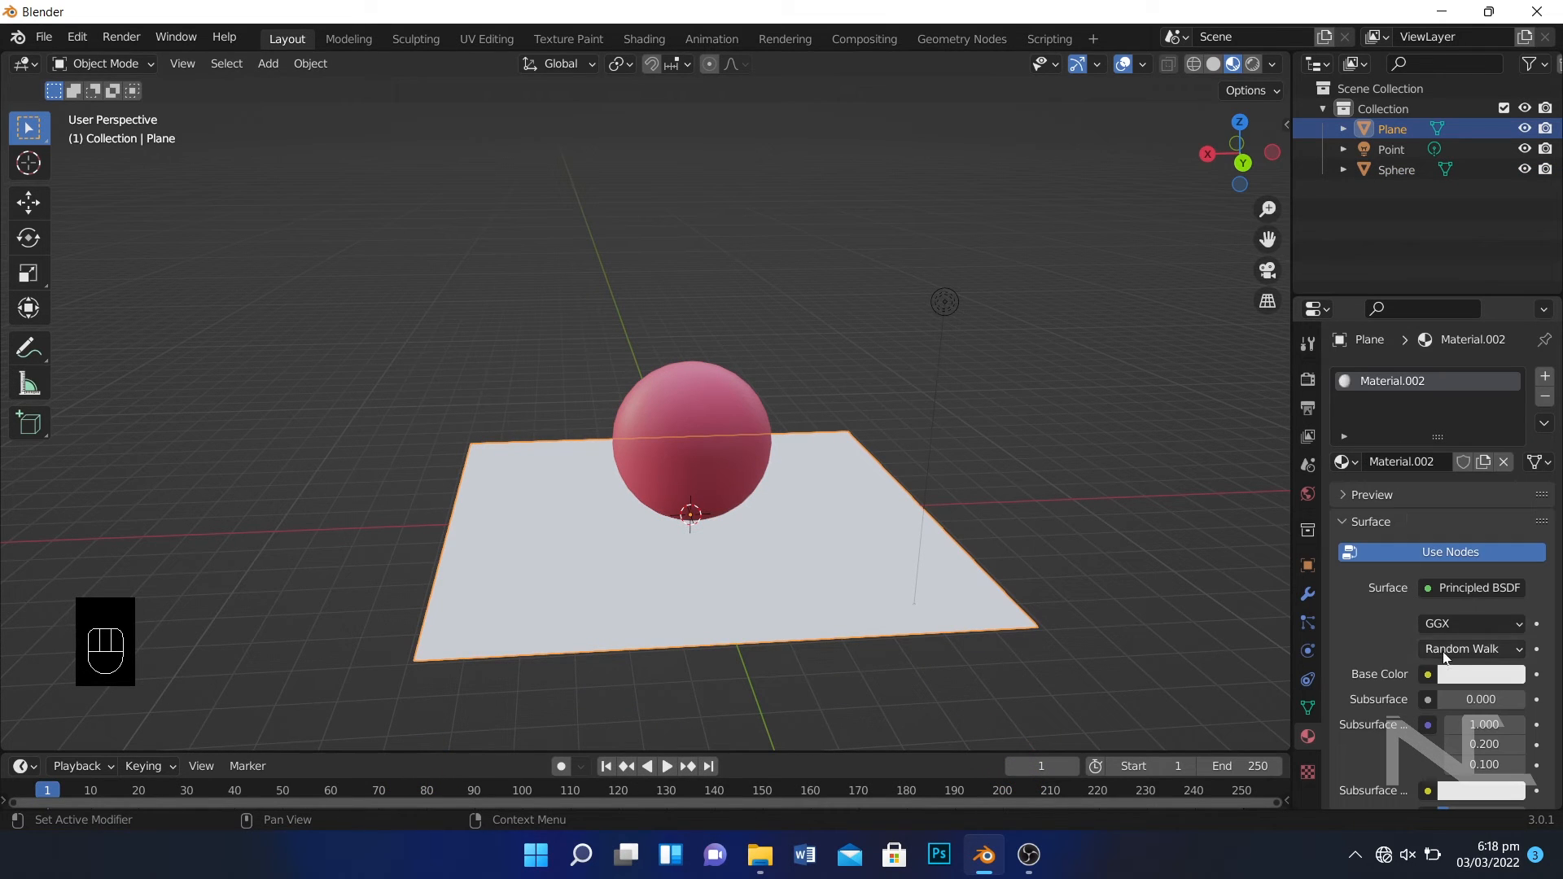
pyautogui.click(1431, 676)
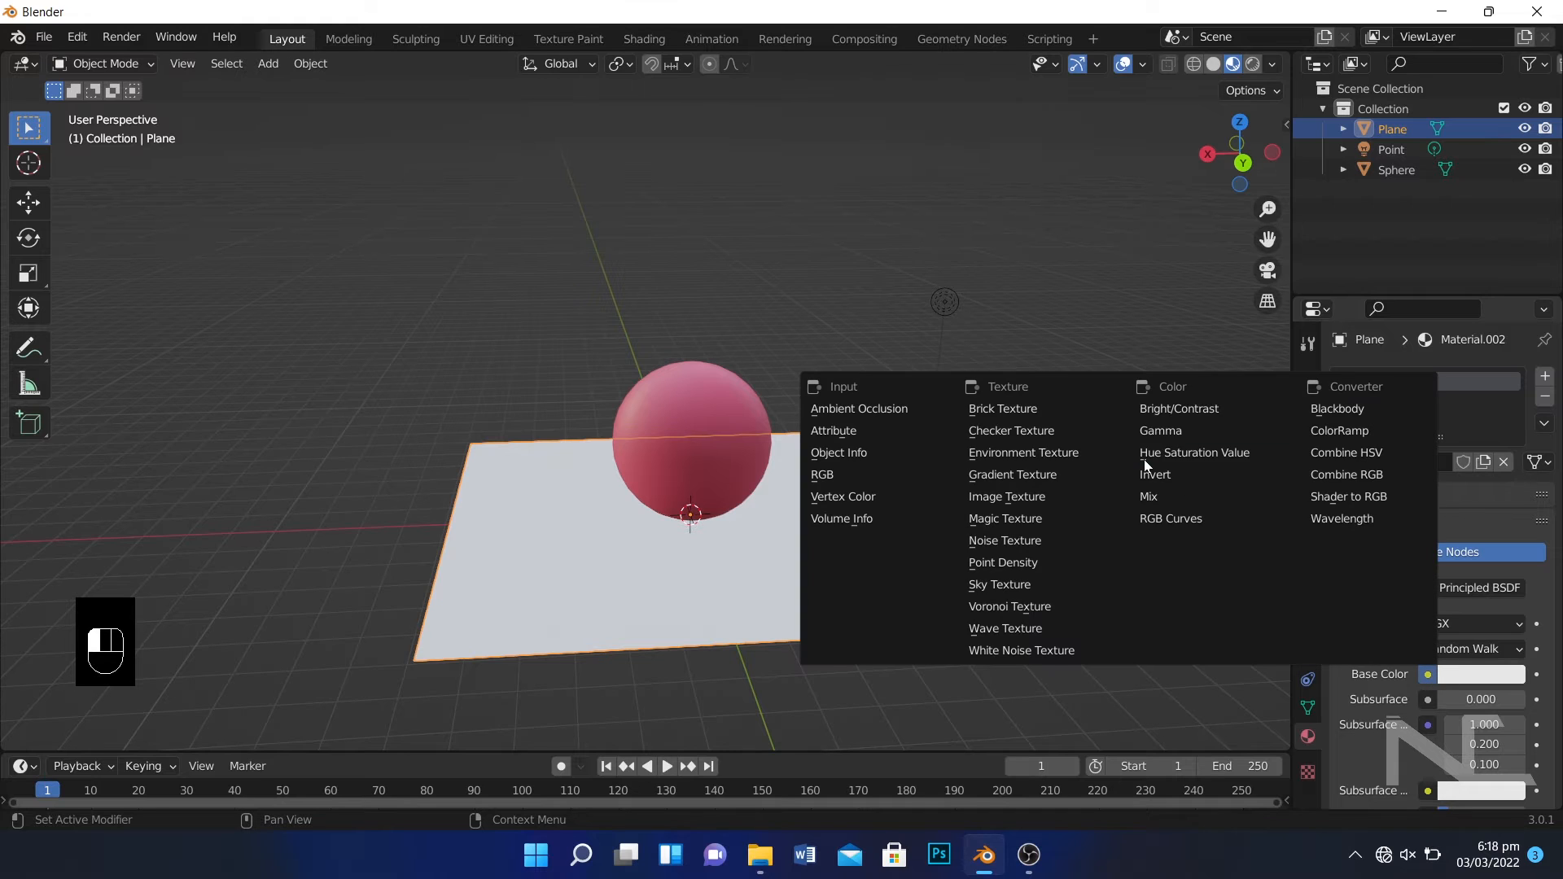
pyautogui.click(1008, 430)
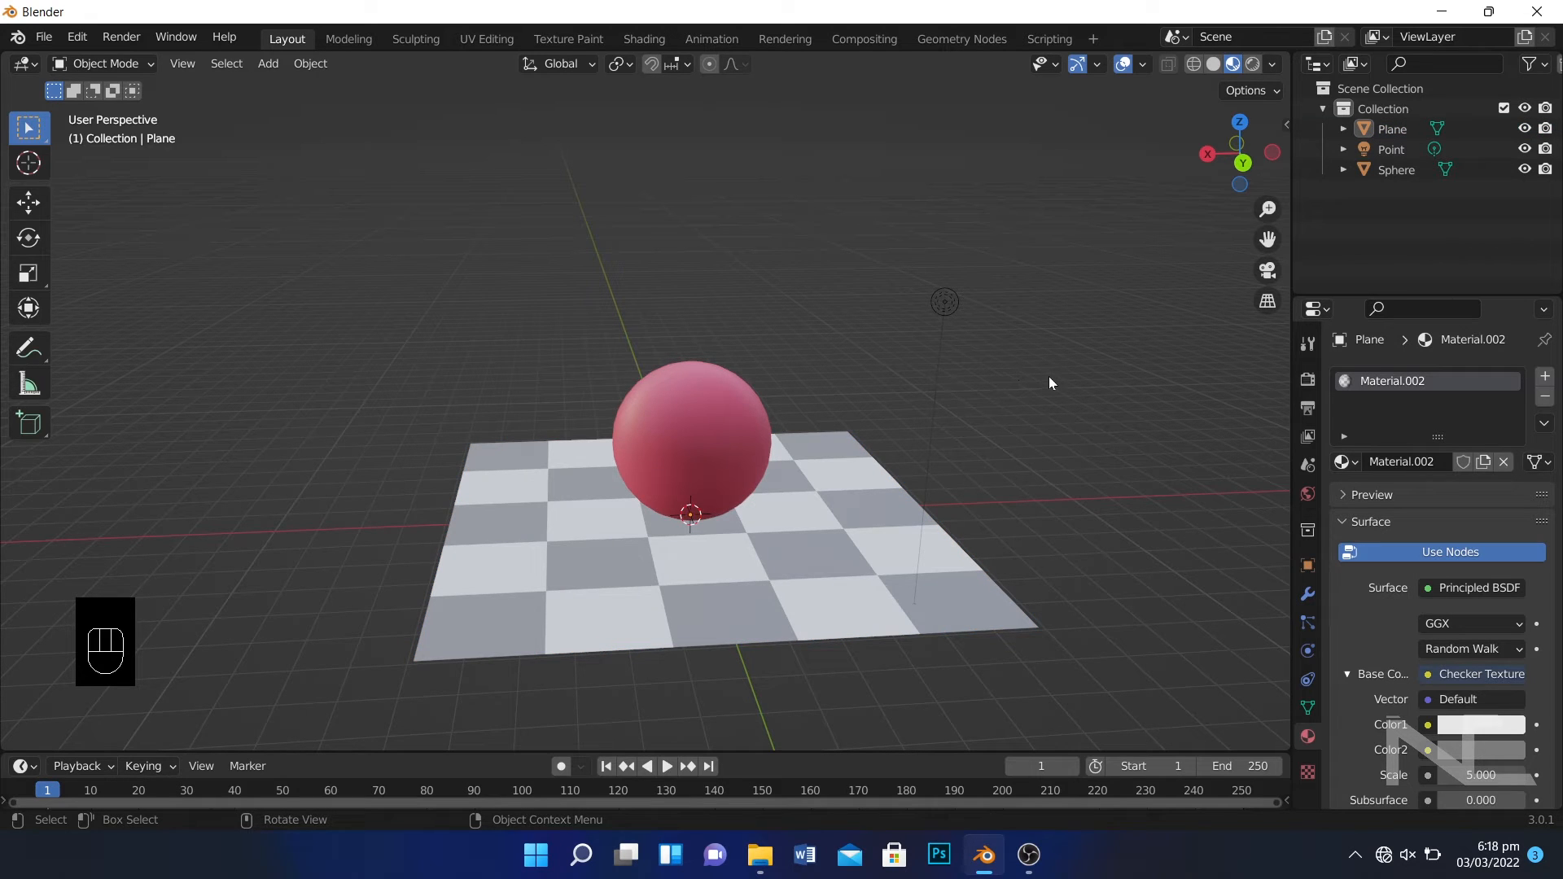
# Switch the viewport to Rendered shading and set the point light's power to 1000 W.
pyautogui.click(1252, 65)
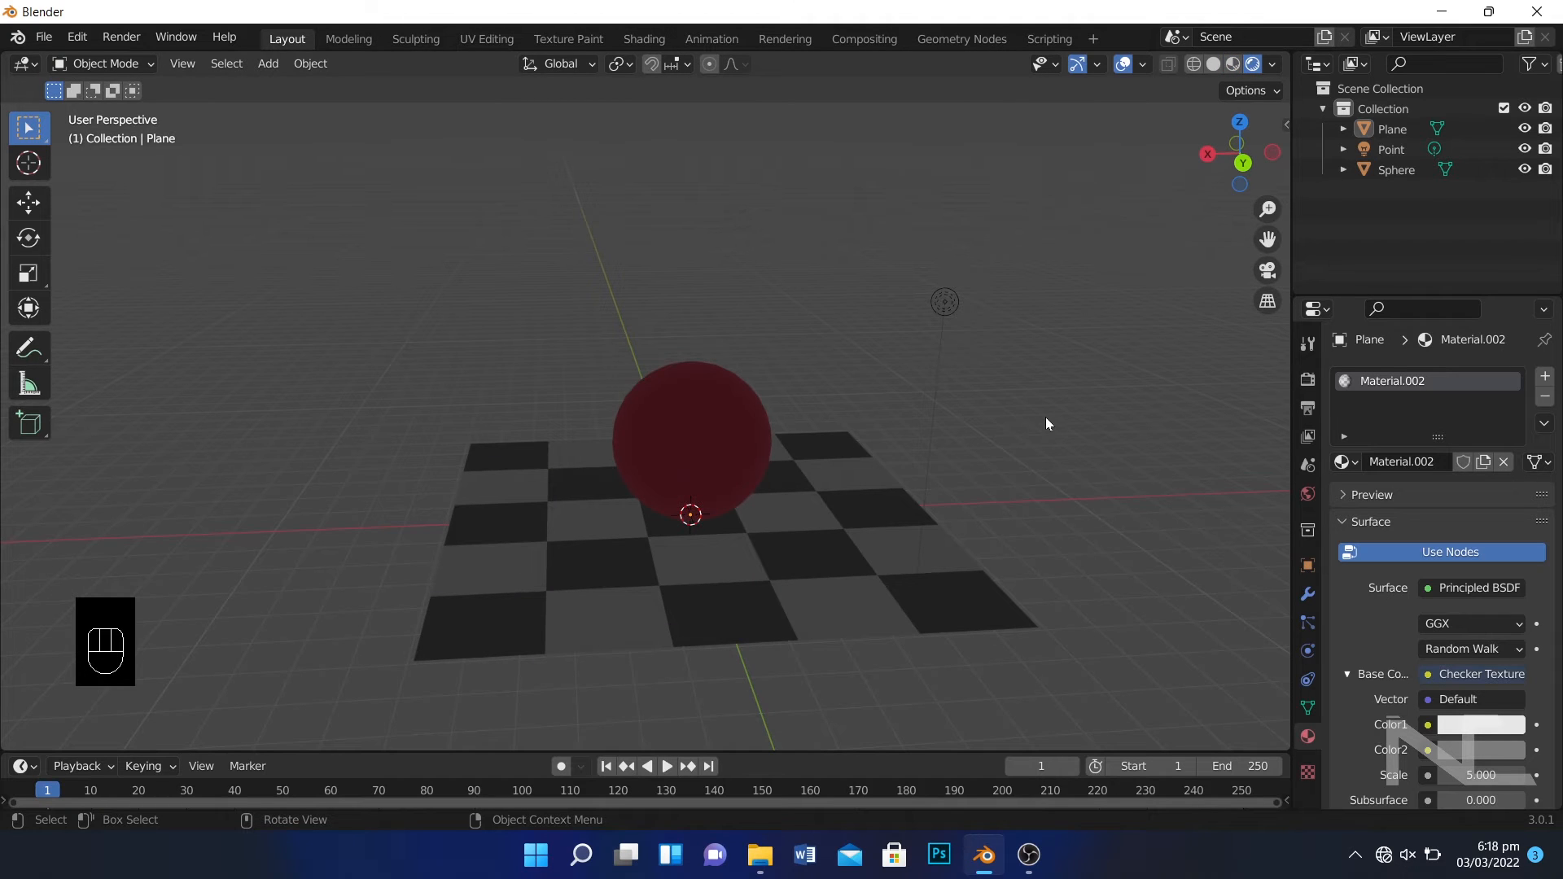
pyautogui.press('KP_Subtract')
pyautogui.press('KP_Add')
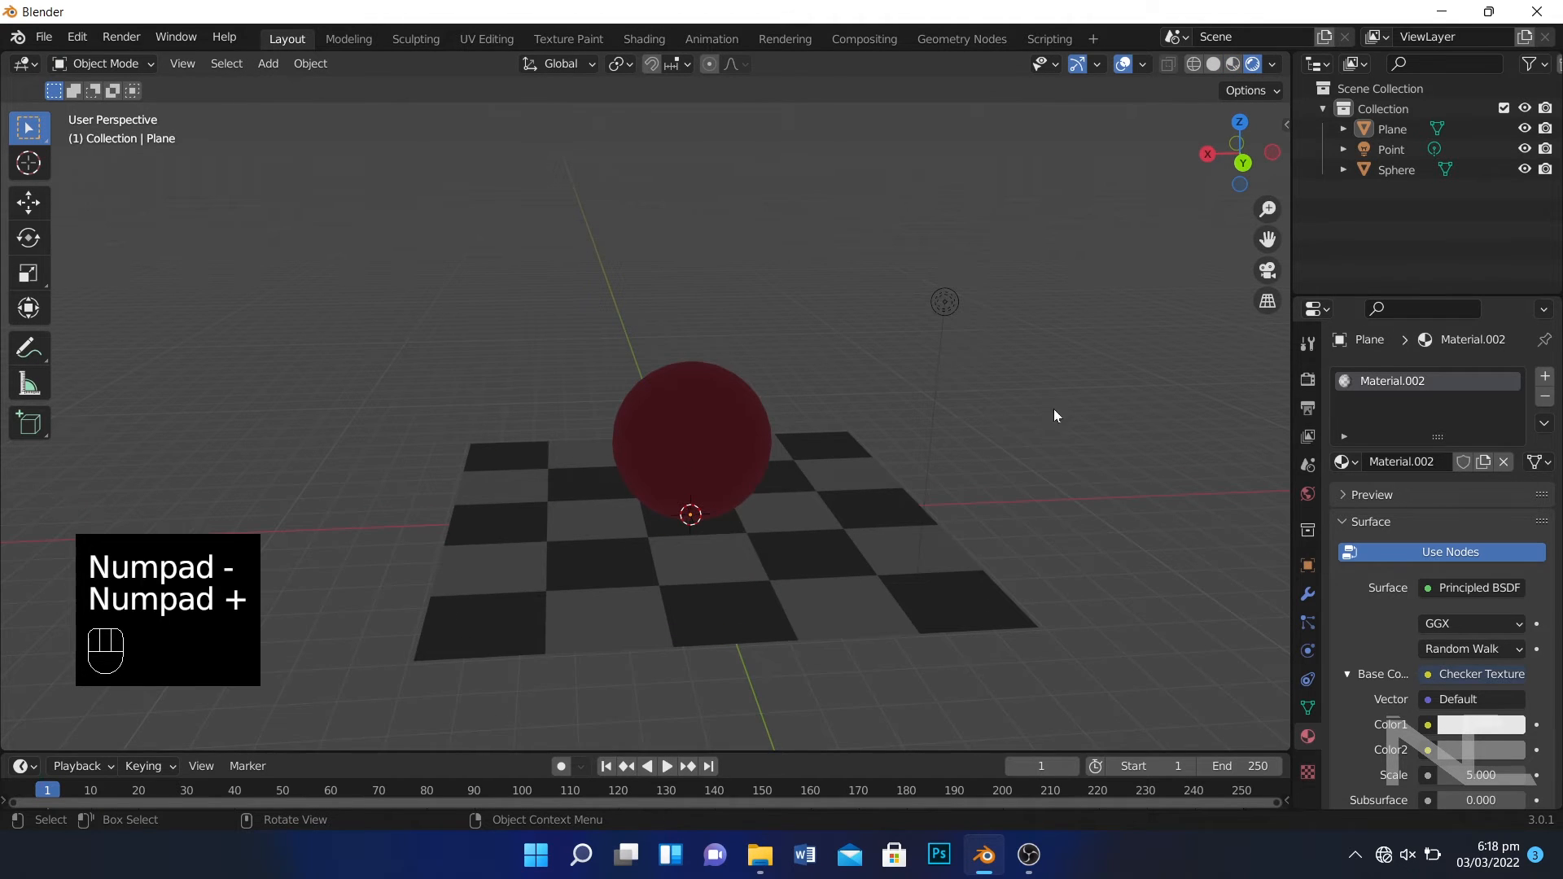
pyautogui.press('KP_Subtract')
pyautogui.press('KP_Subtract')
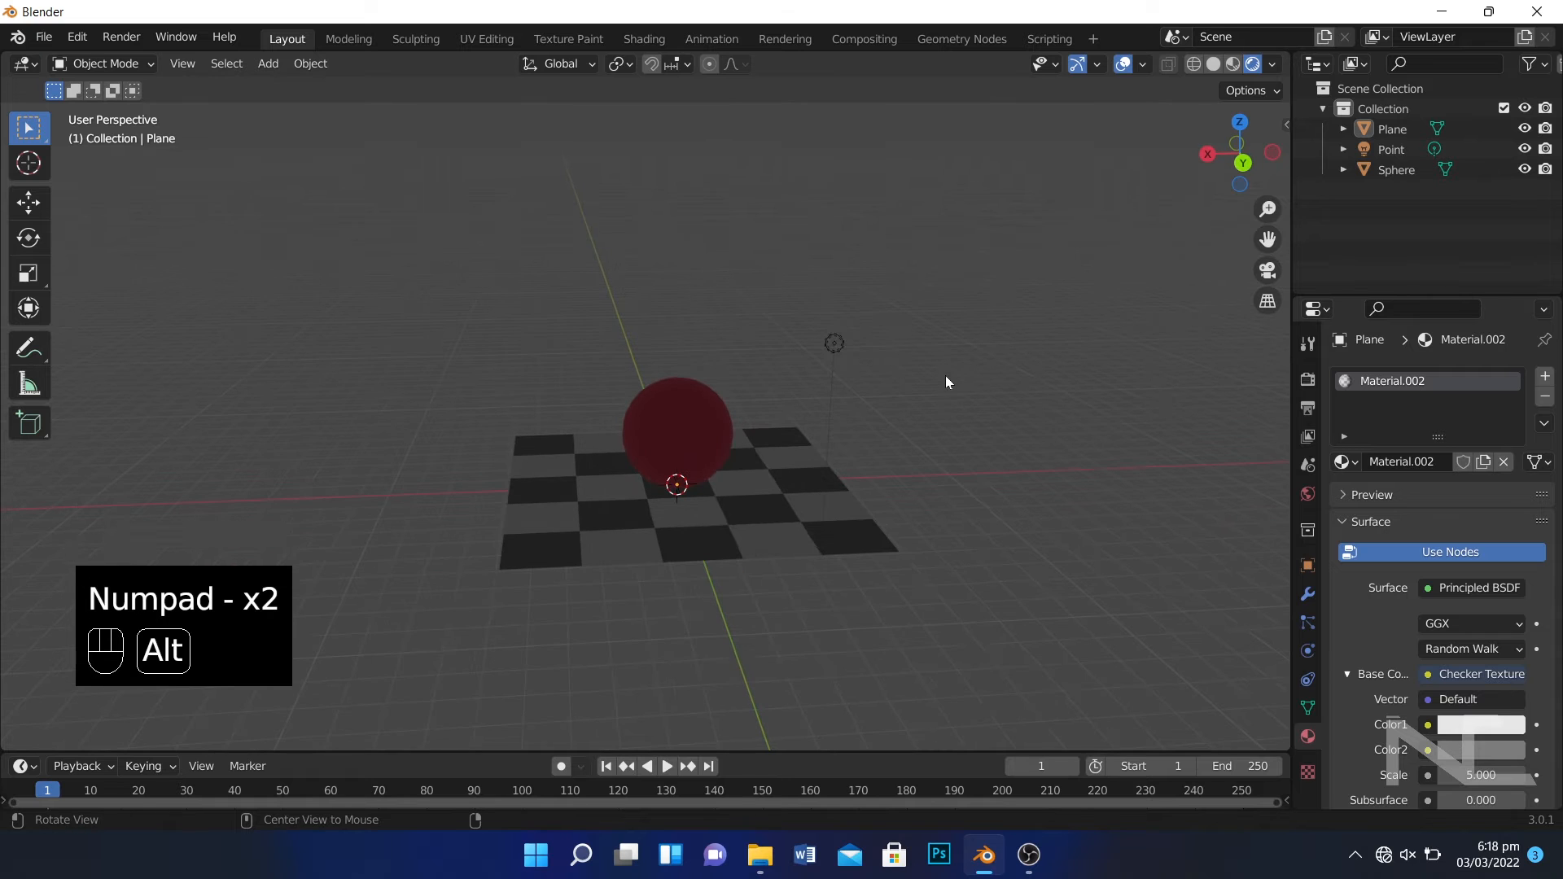
pyautogui.keyDown('alt'); pyautogui.moveTo(920, 405); pyautogui.dragTo(879, 407, button='middle'); pyautogui.keyUp('alt')
pyautogui.click(793, 358)
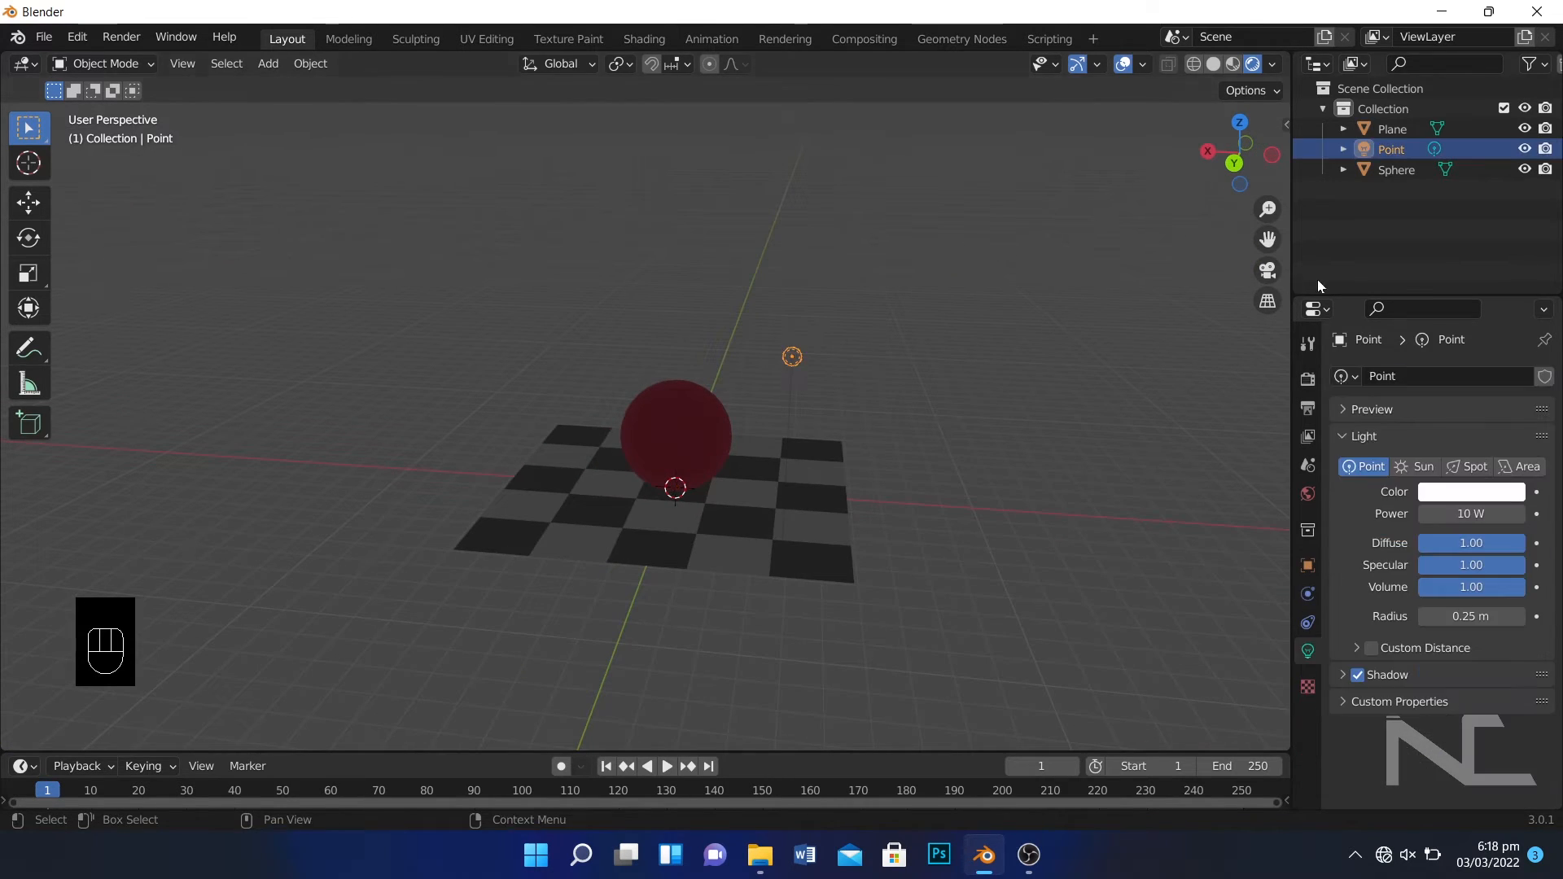
pyautogui.click(1505, 512)
pyautogui.write('1000')
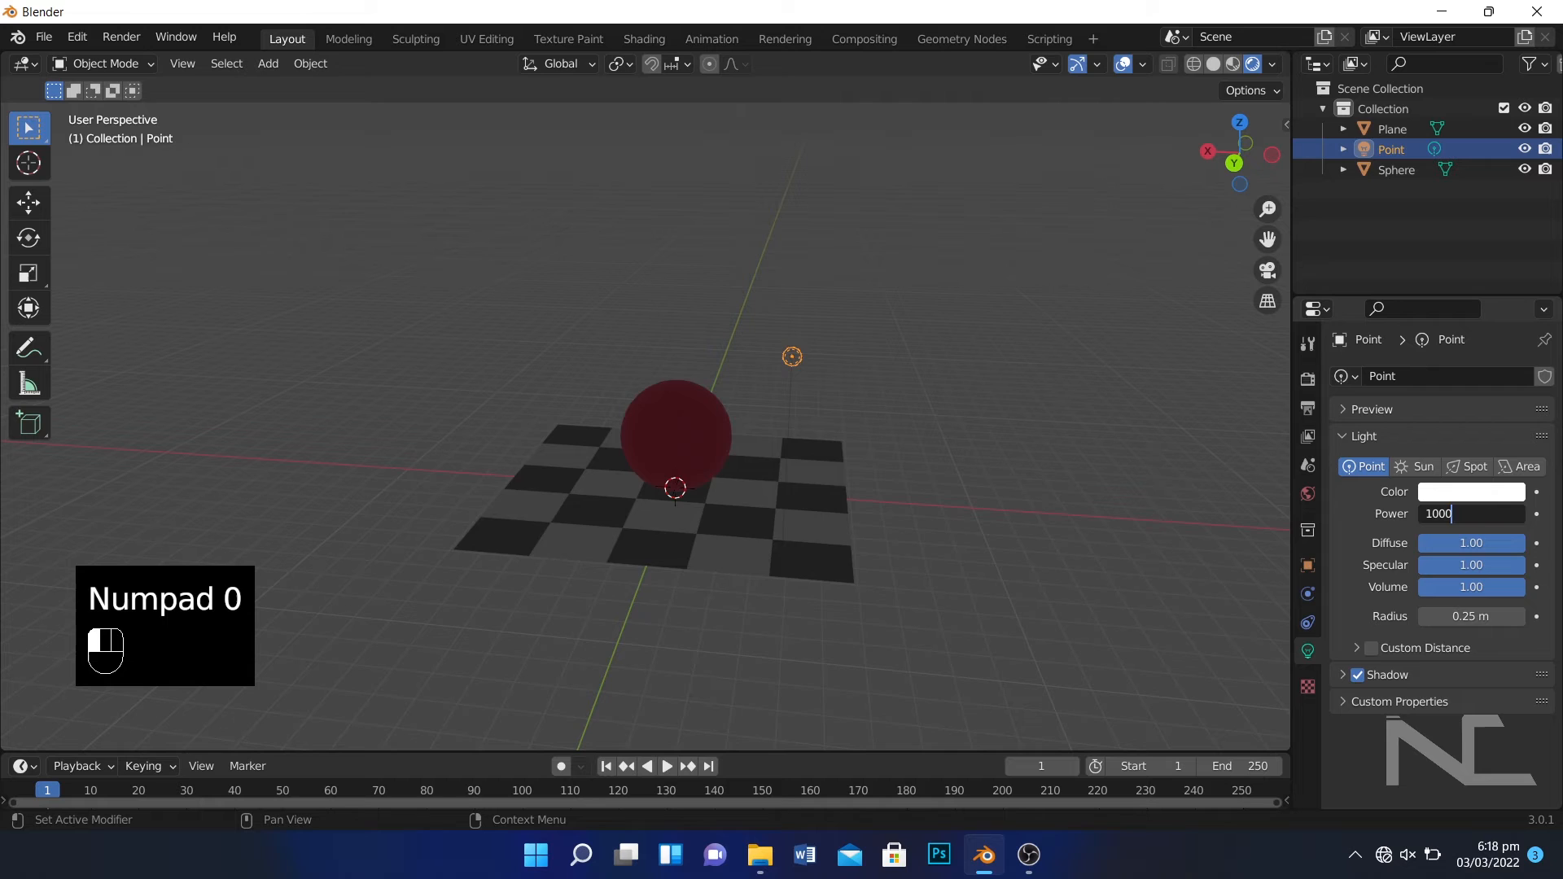
pyautogui.press('Return')
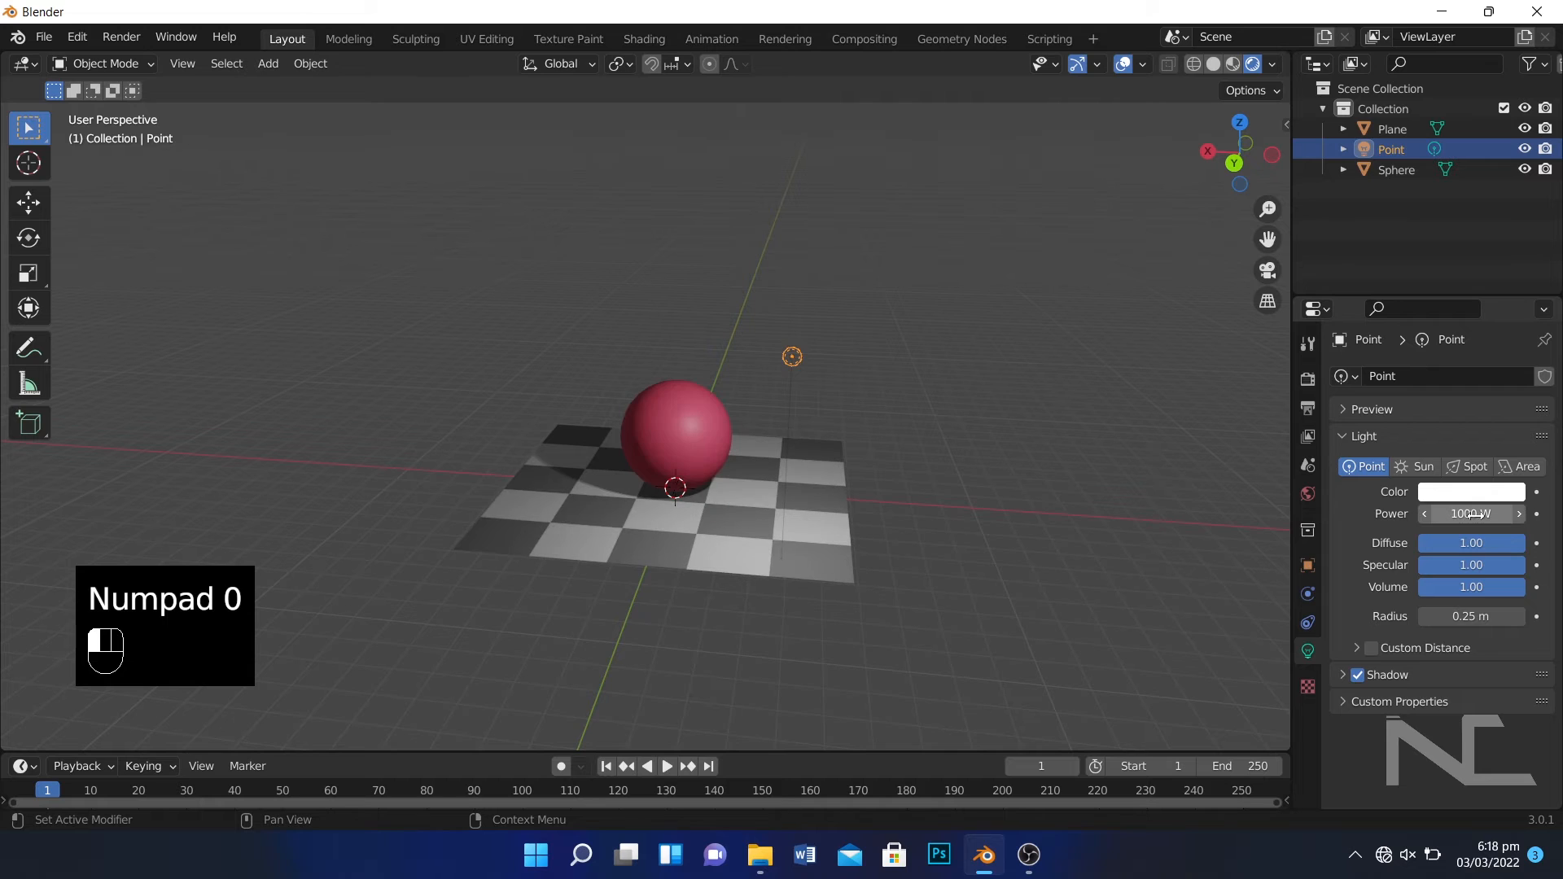
pyautogui.click(925, 475)
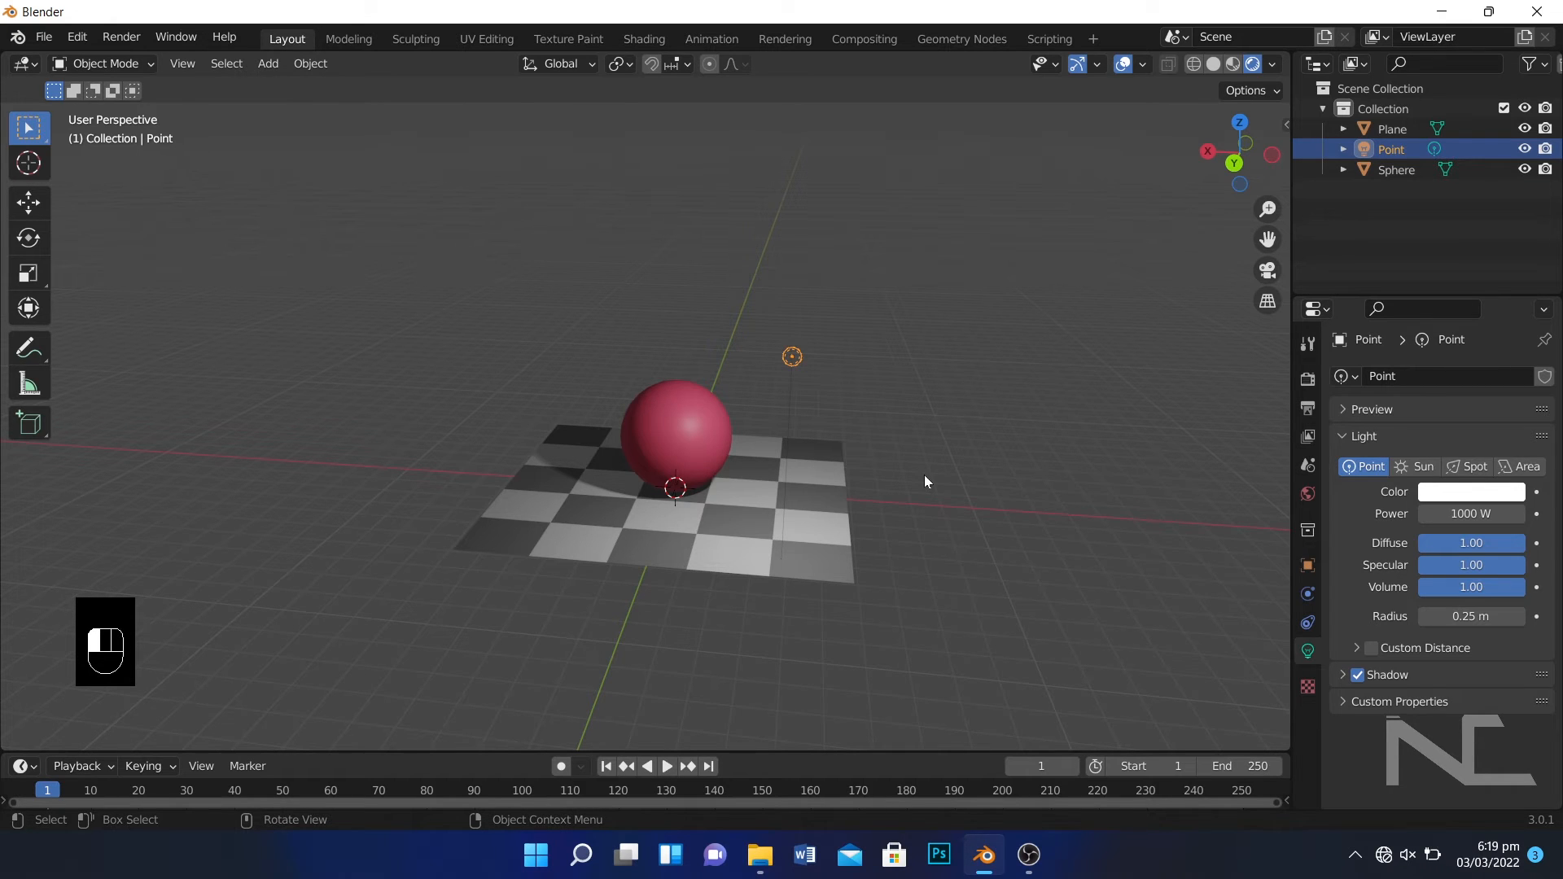
# Move the point light farther sideways from the sphere, away from the plane's edge.
pyautogui.press('ctrl+KP_Add')
pyautogui.press('ctrl+KP_Add')
pyautogui.press('KP_Add')
pyautogui.press('KP_Add')
pyautogui.press('KP_Add')
pyautogui.press('KP_Add')
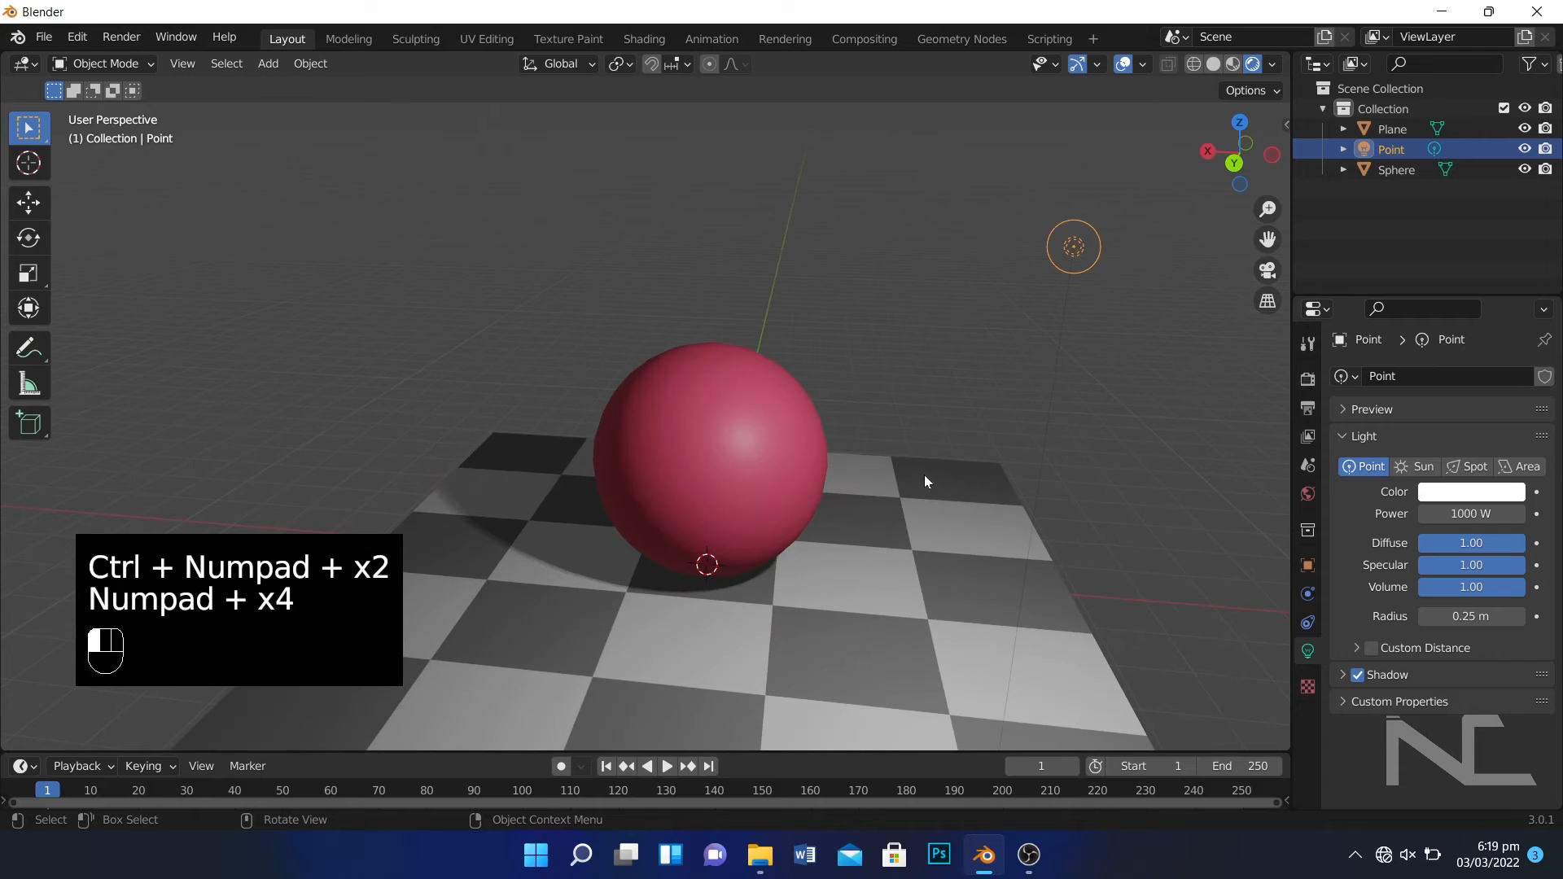
pyautogui.keyDown('alt'); pyautogui.keyDown('shift'); pyautogui.moveTo(923, 466); pyautogui.dragTo(876, 354); pyautogui.keyUp('shift'); pyautogui.keyUp('alt')
pyautogui.press('KP_Subtract')
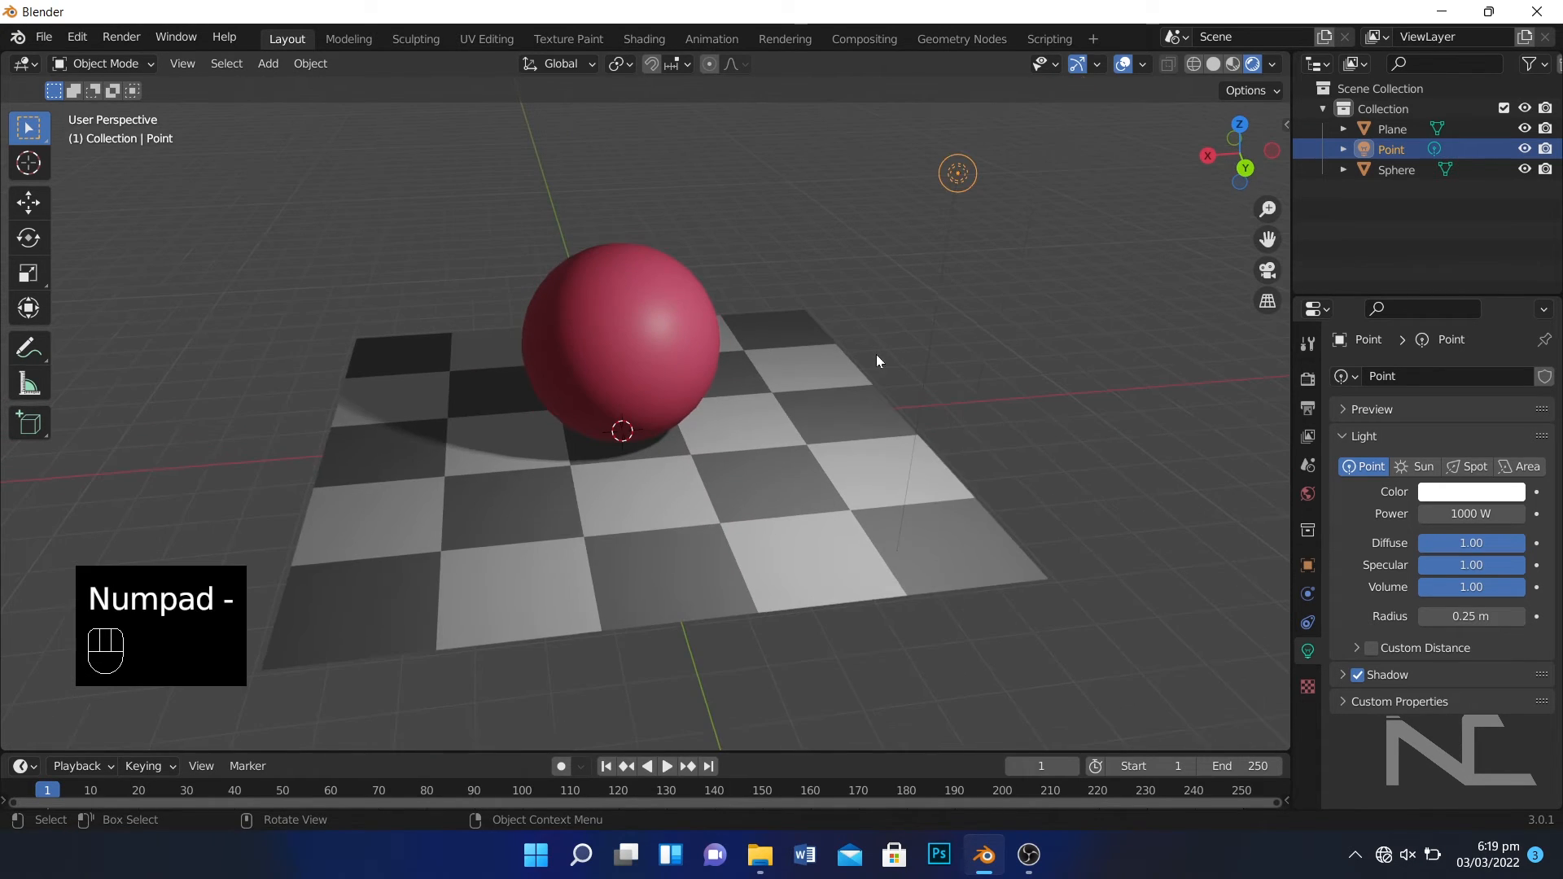
pyautogui.press('g')
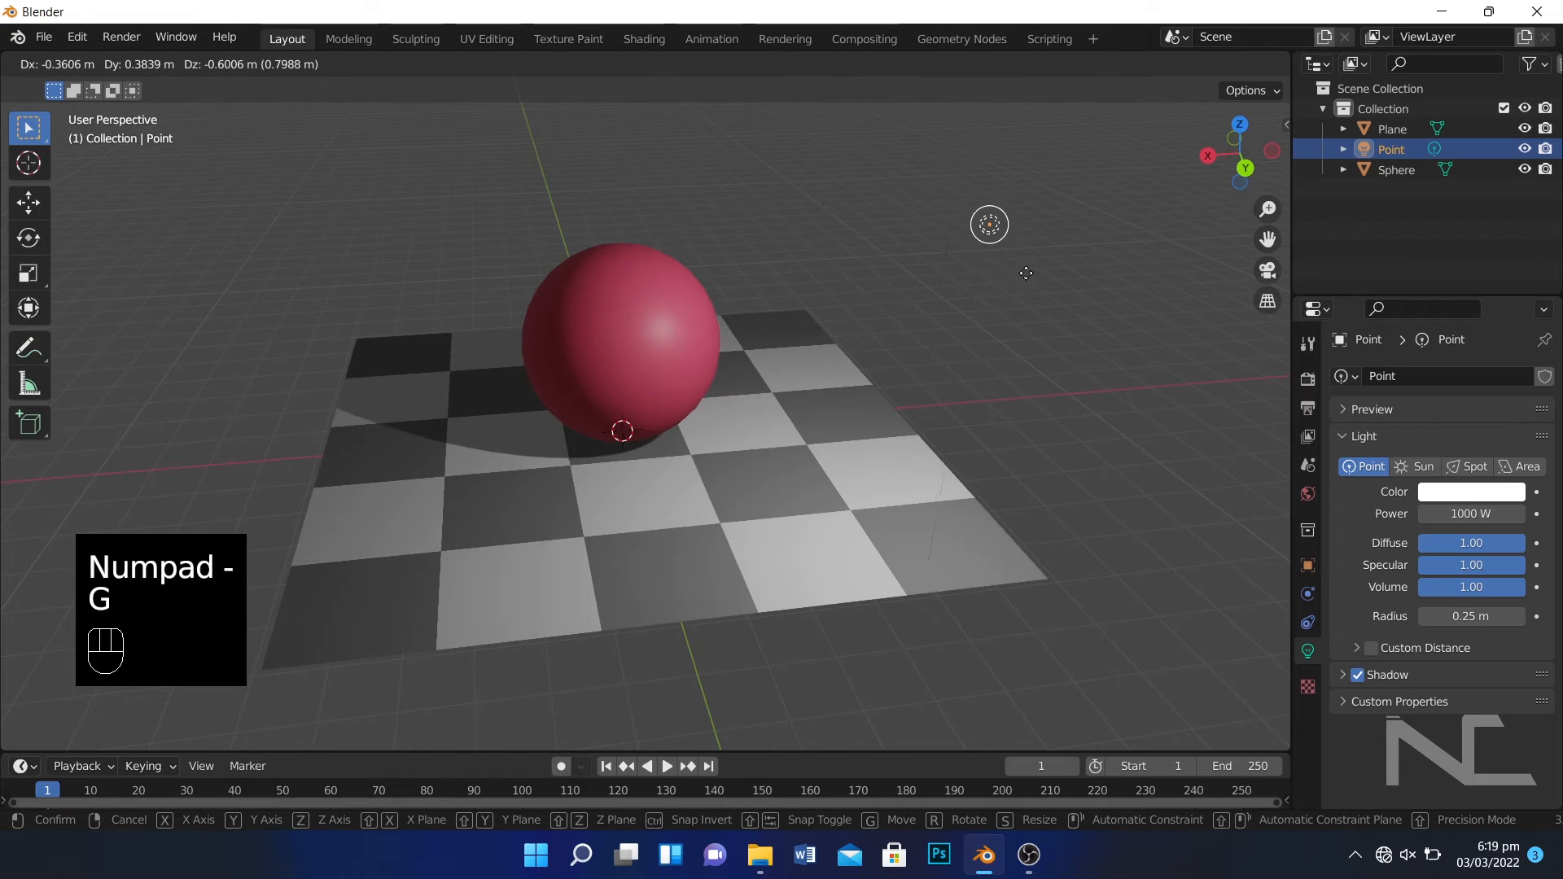
pyautogui.click(1106, 213)
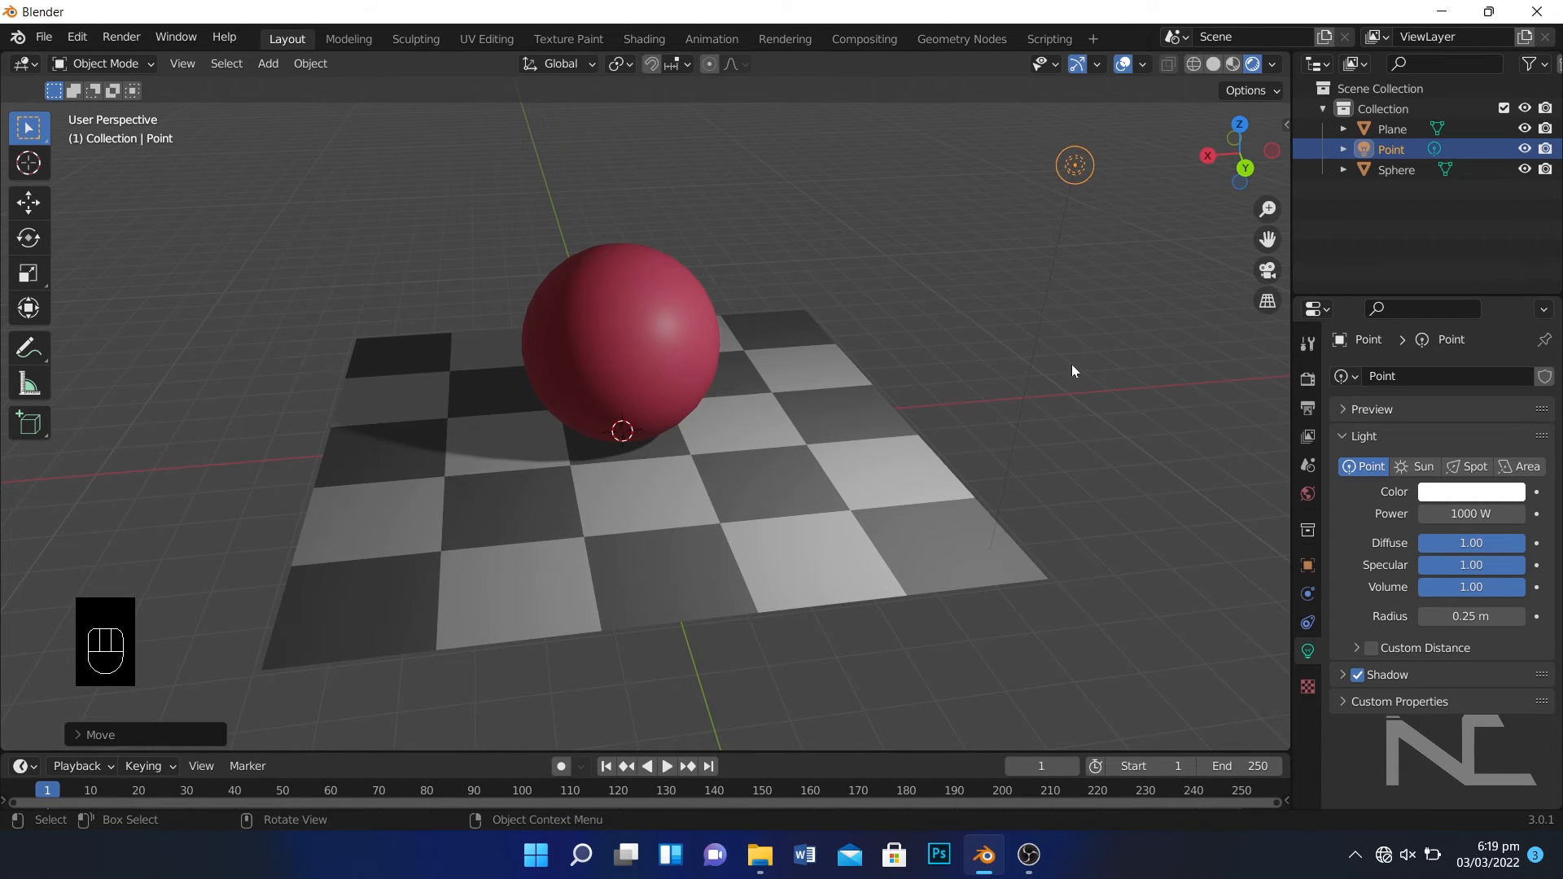
# Duplicate the point light and place the copy beyond the adjacent side of the plane, near the Y axis.
pyautogui.keyDown('alt'); pyautogui.moveTo(1003, 433); pyautogui.dragTo(1147, 496); pyautogui.keyUp('alt')
pyautogui.press('KP_Subtract')
pyautogui.press('KP_Subtract')
pyautogui.press('KP_Subtract')
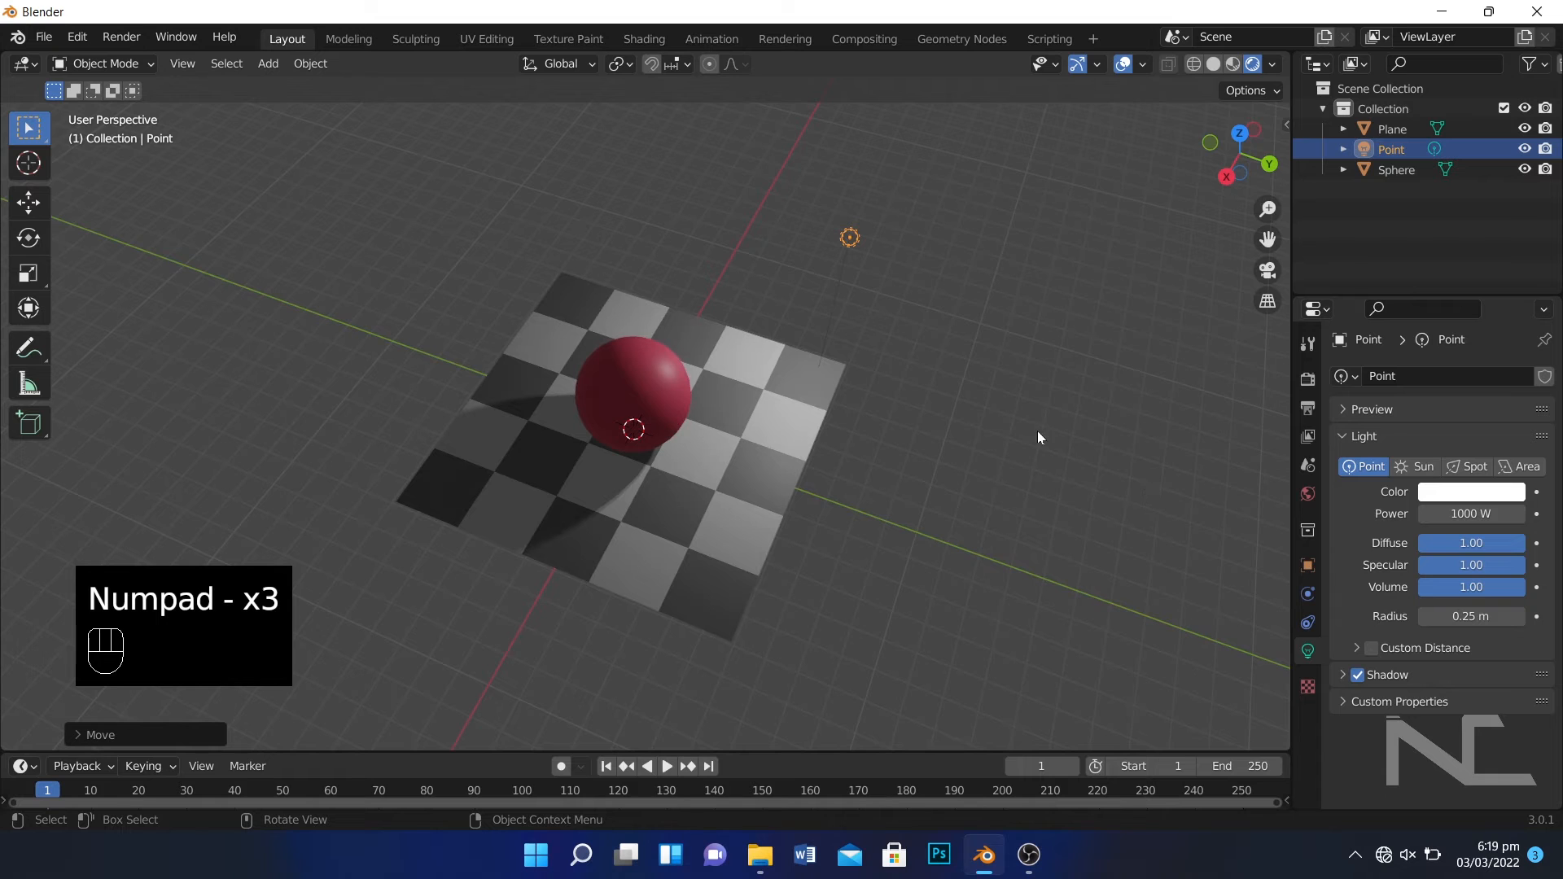
pyautogui.hotkey('shift', 'd')
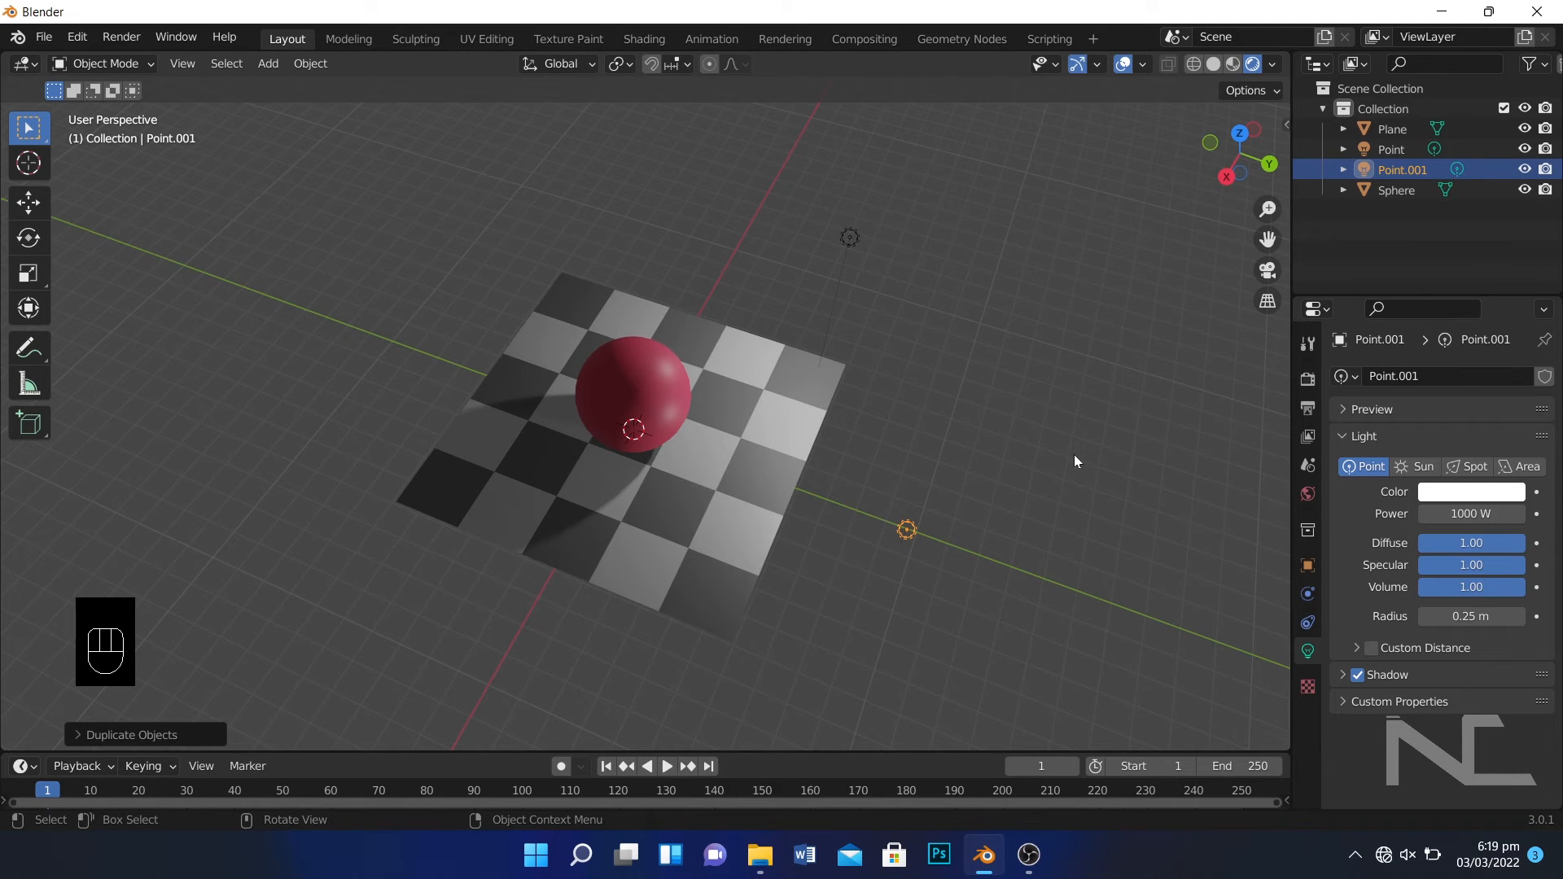
# Raise the duplicated point light to roughly the sphere's mid-height in the front view of the scene.
pyautogui.keyDown('alt'); pyautogui.moveTo(1073, 454); pyautogui.dragTo(936, 347); pyautogui.keyUp('alt')
pyautogui.press('KP_Add')
pyautogui.press('KP_Add')
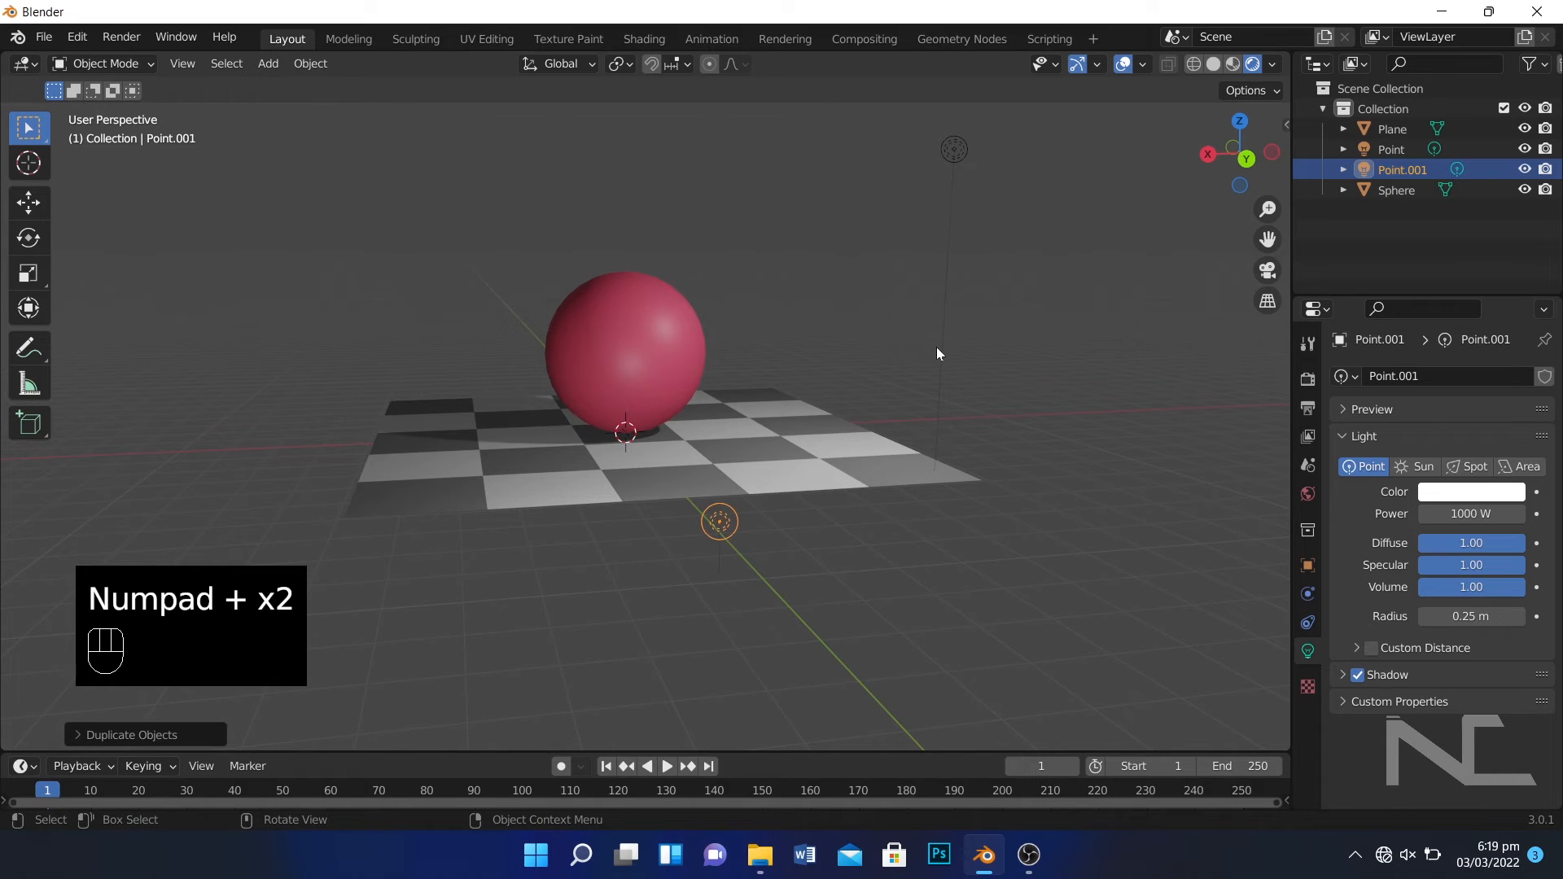
pyautogui.press('g')
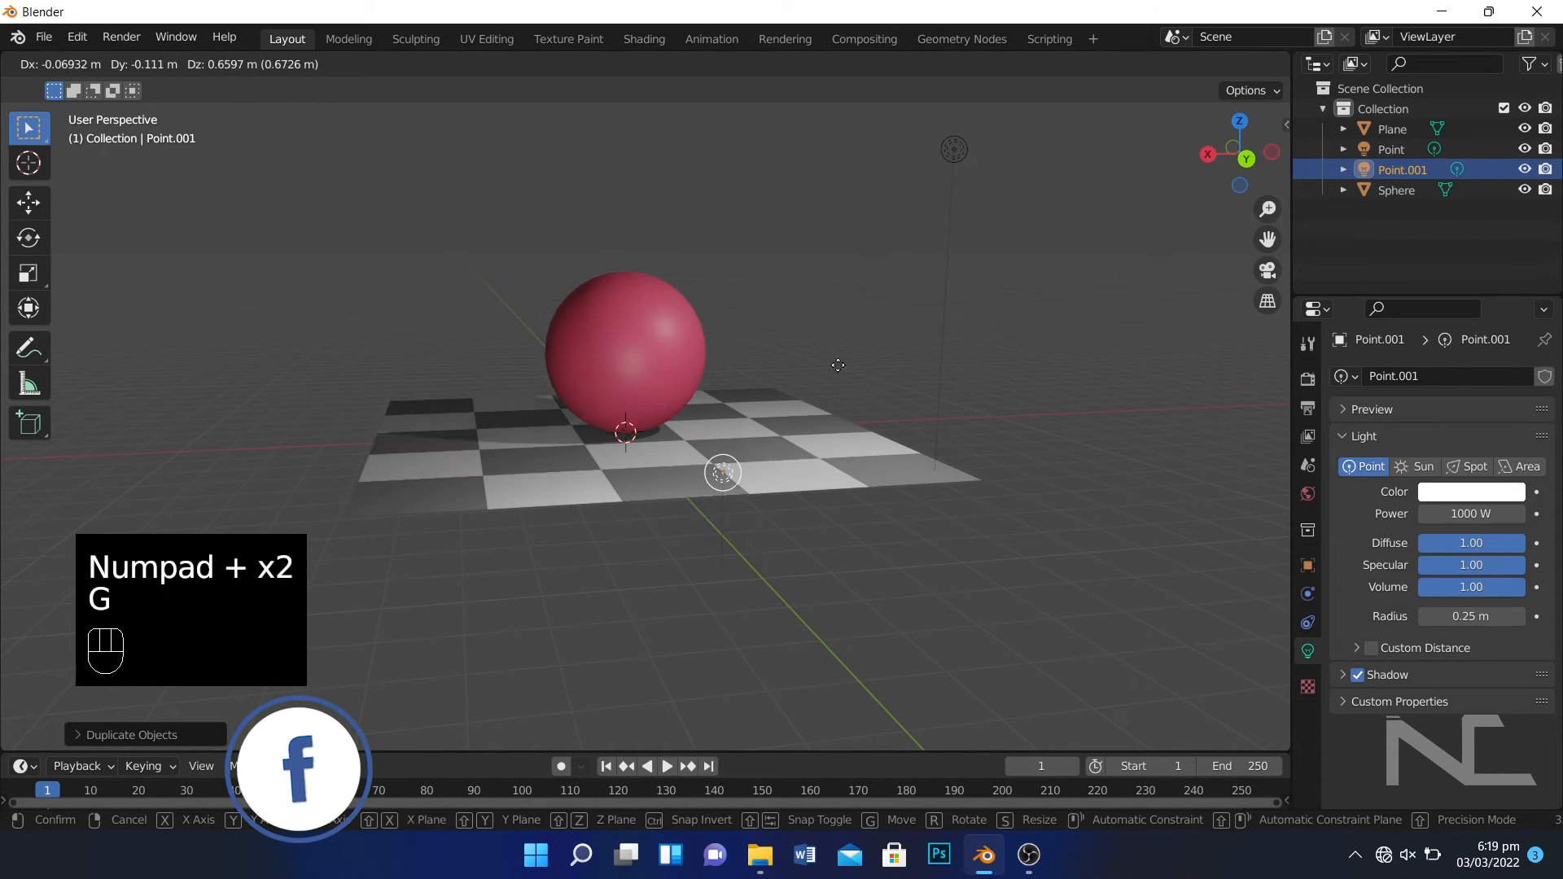
pyautogui.click(840, 287)
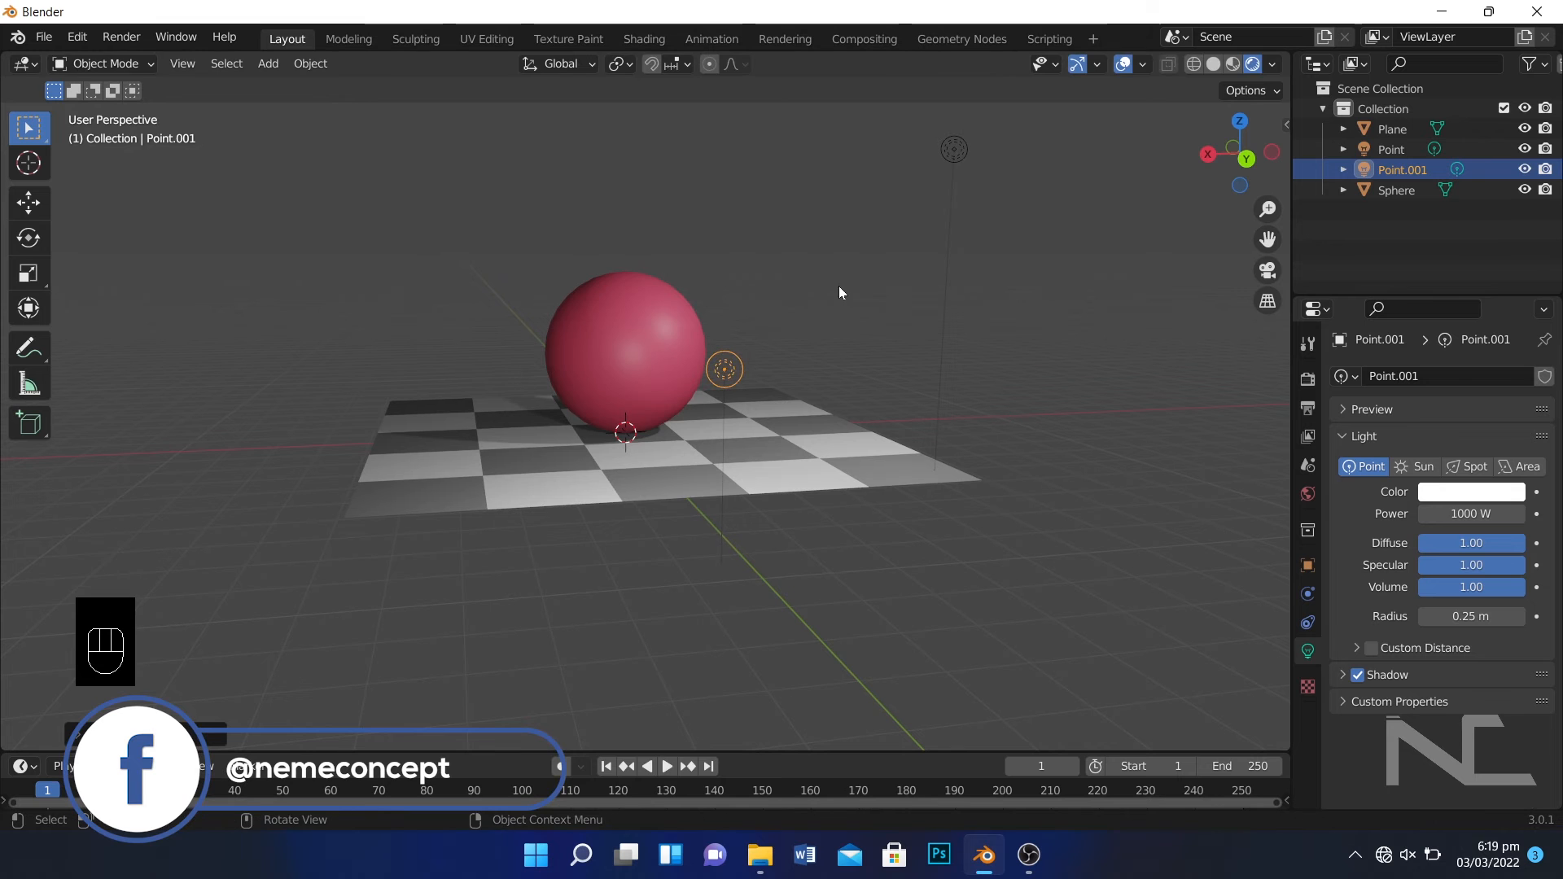
# Disable shadow casting for the duplicated point light and inspect the sphere's shading up close.
pyautogui.keyDown('alt'); pyautogui.moveTo(780, 355); pyautogui.dragTo(899, 401); pyautogui.keyUp('alt')
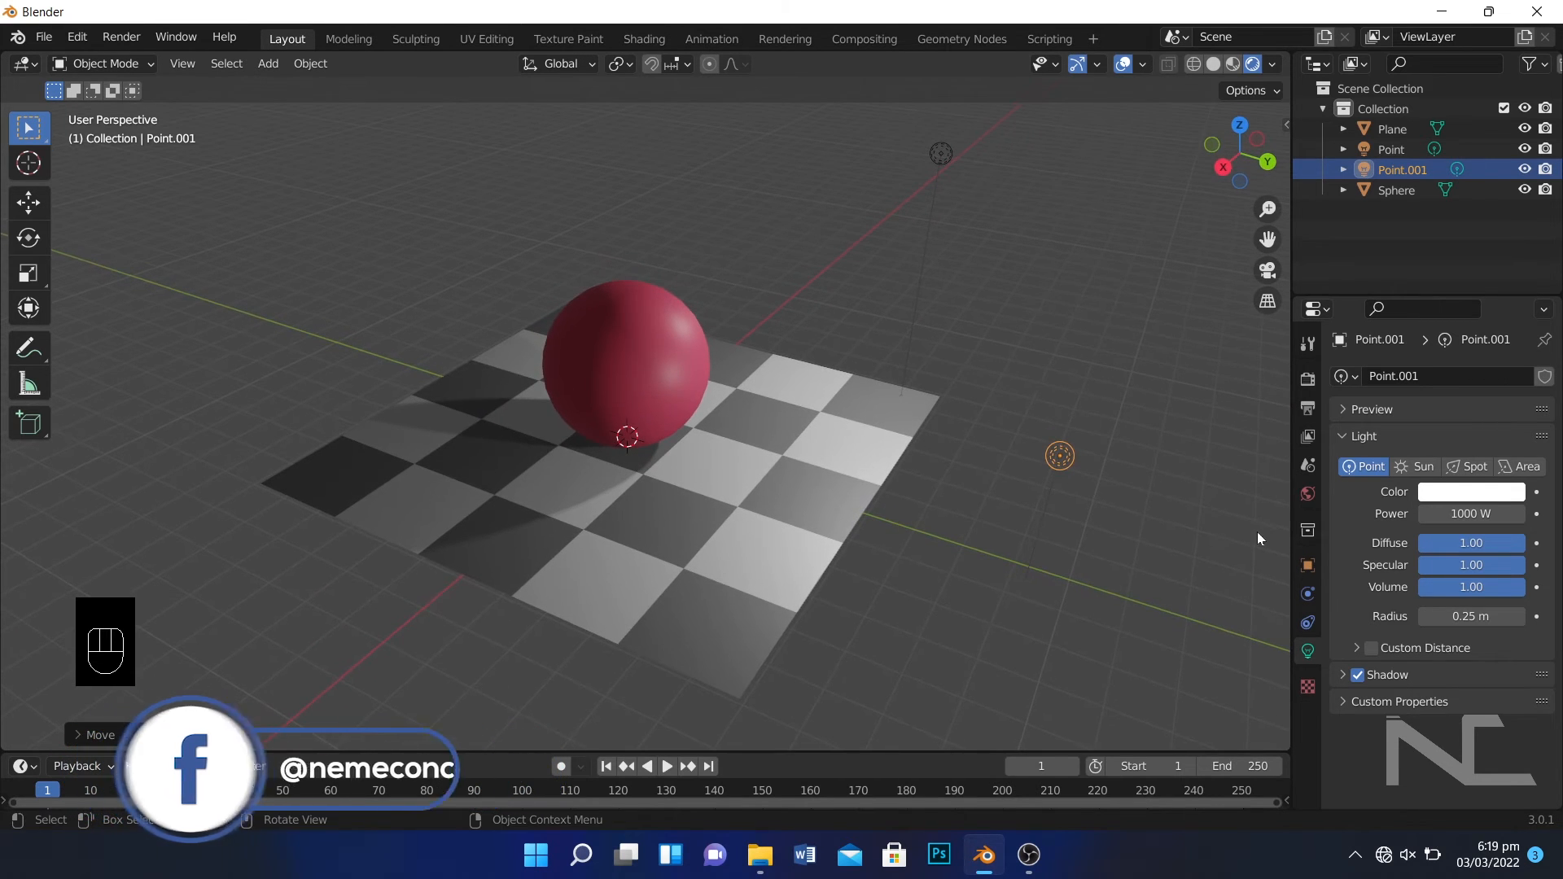
pyautogui.click(1358, 674)
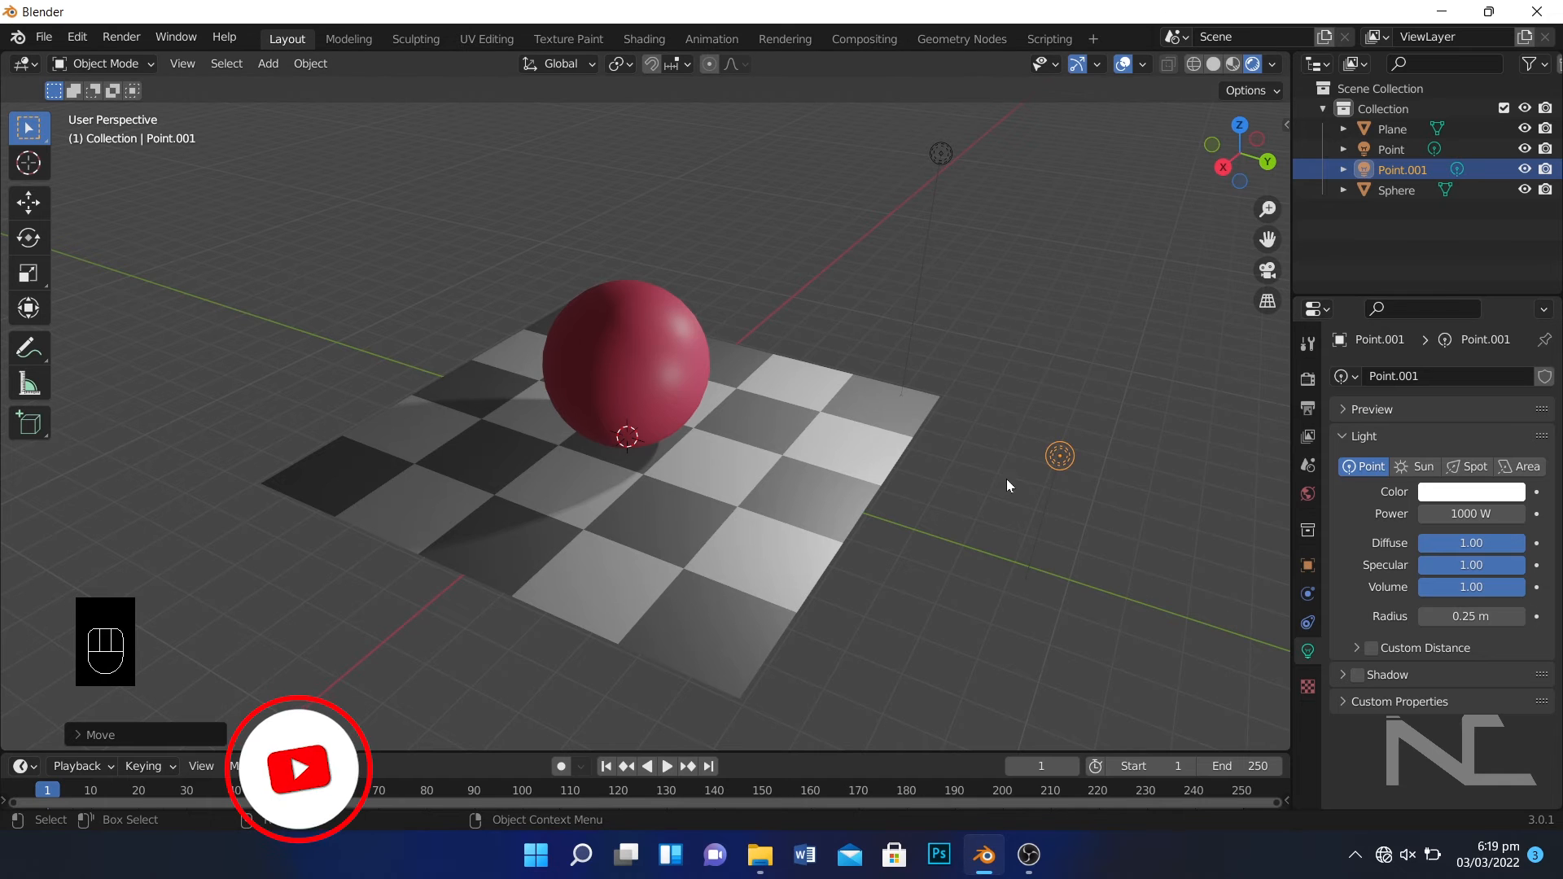
pyautogui.keyDown('alt'); pyautogui.moveTo(1010, 368); pyautogui.dragTo(918, 389); pyautogui.keyUp('alt')
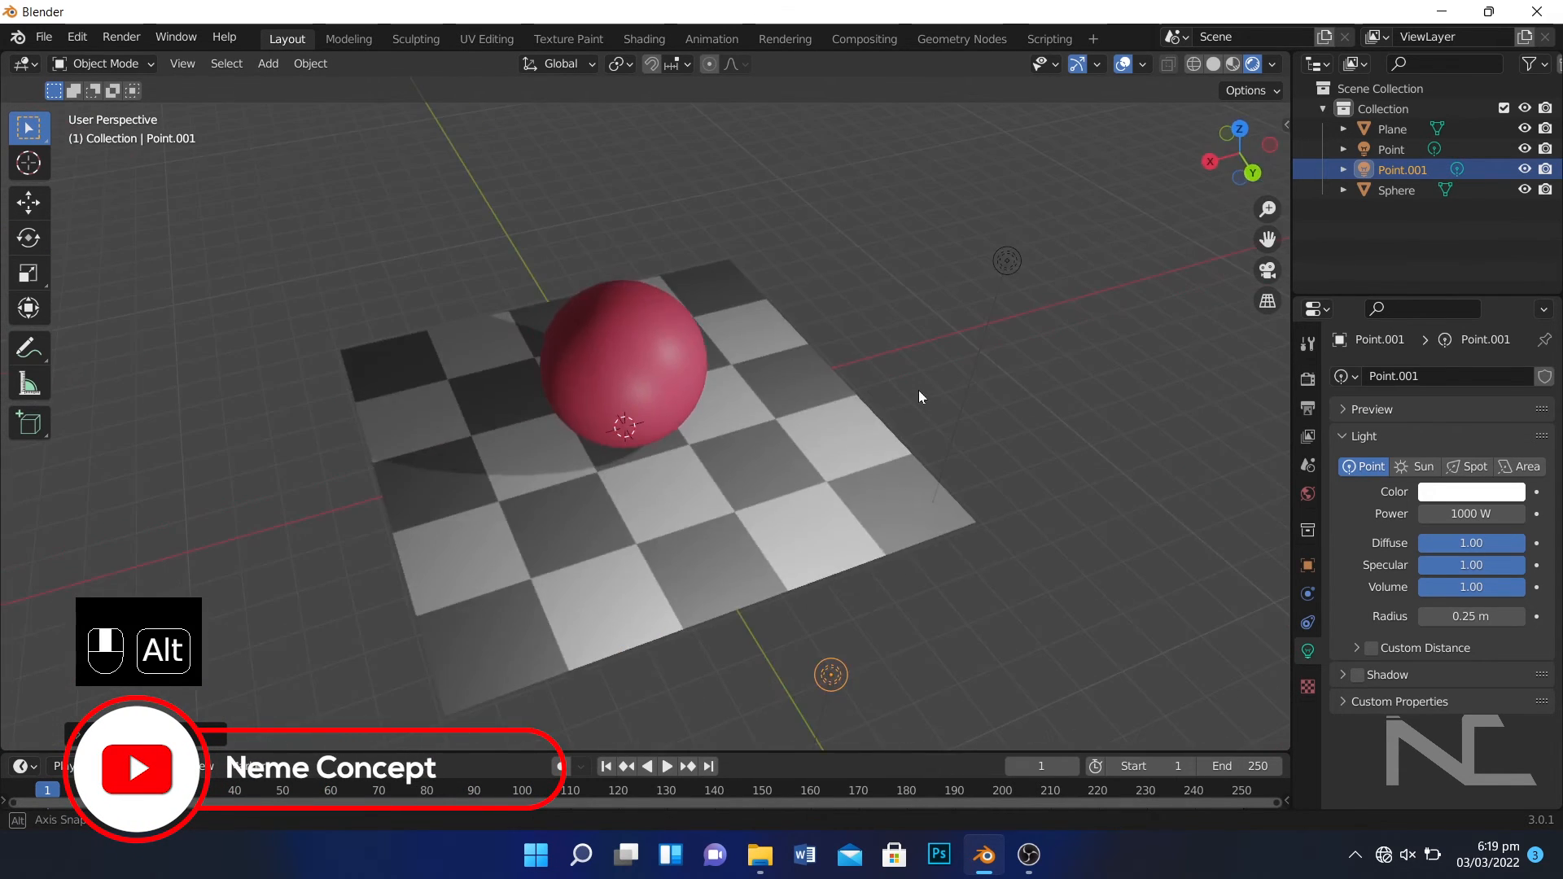
pyautogui.press('KP_Add')
pyautogui.press('KP_Add')
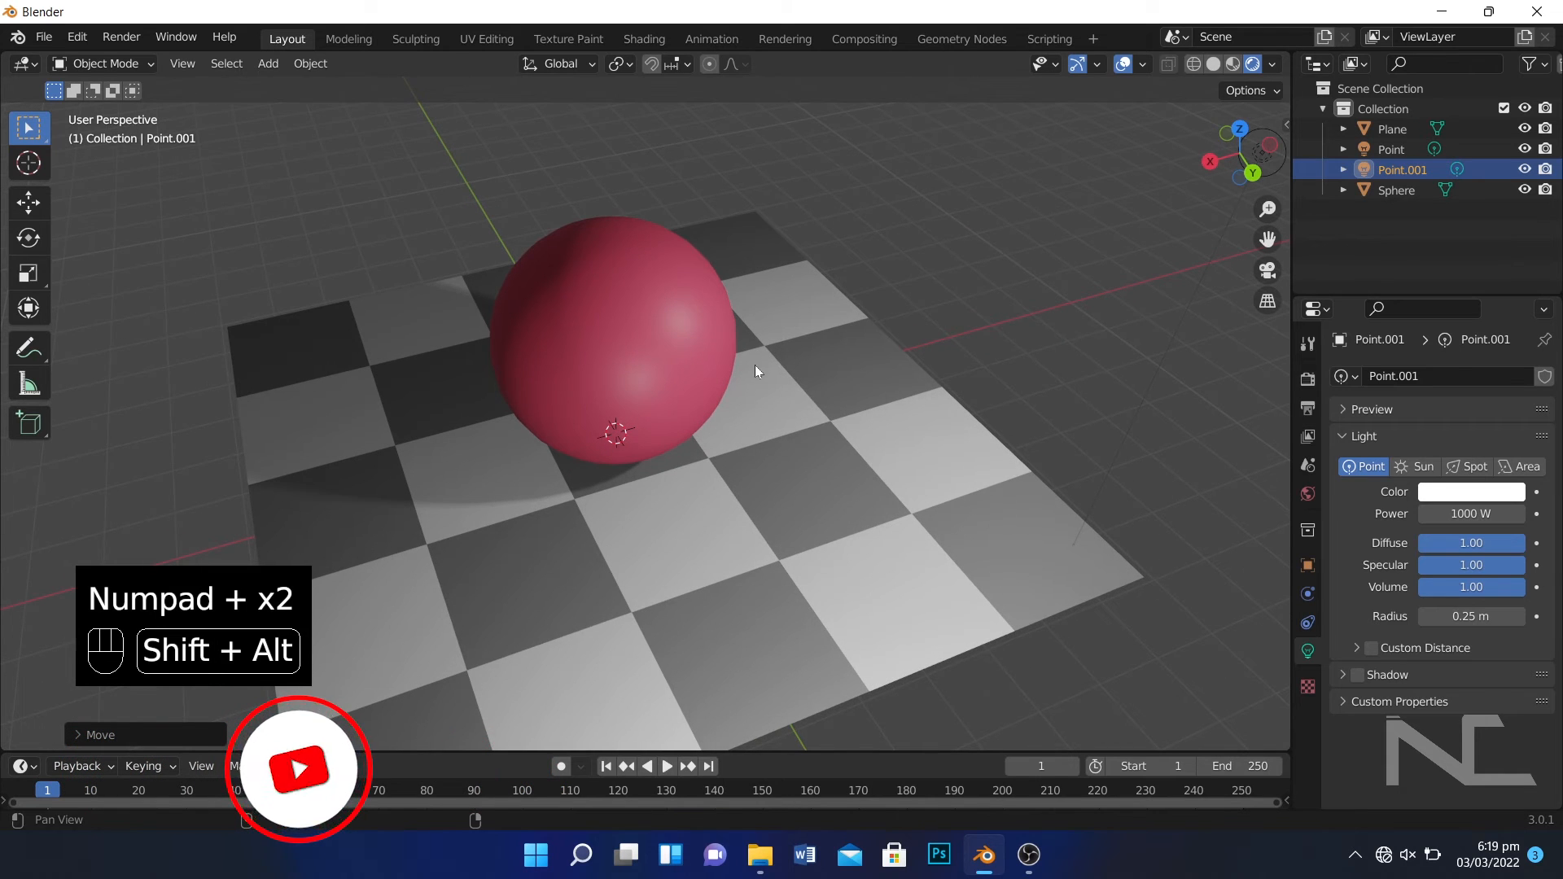
pyautogui.keyDown('alt'); pyautogui.keyDown('shift'); pyautogui.moveTo(755, 365); pyautogui.dragTo(851, 324); pyautogui.keyUp('shift'); pyautogui.keyUp('alt')
pyautogui.press('KP_Add')
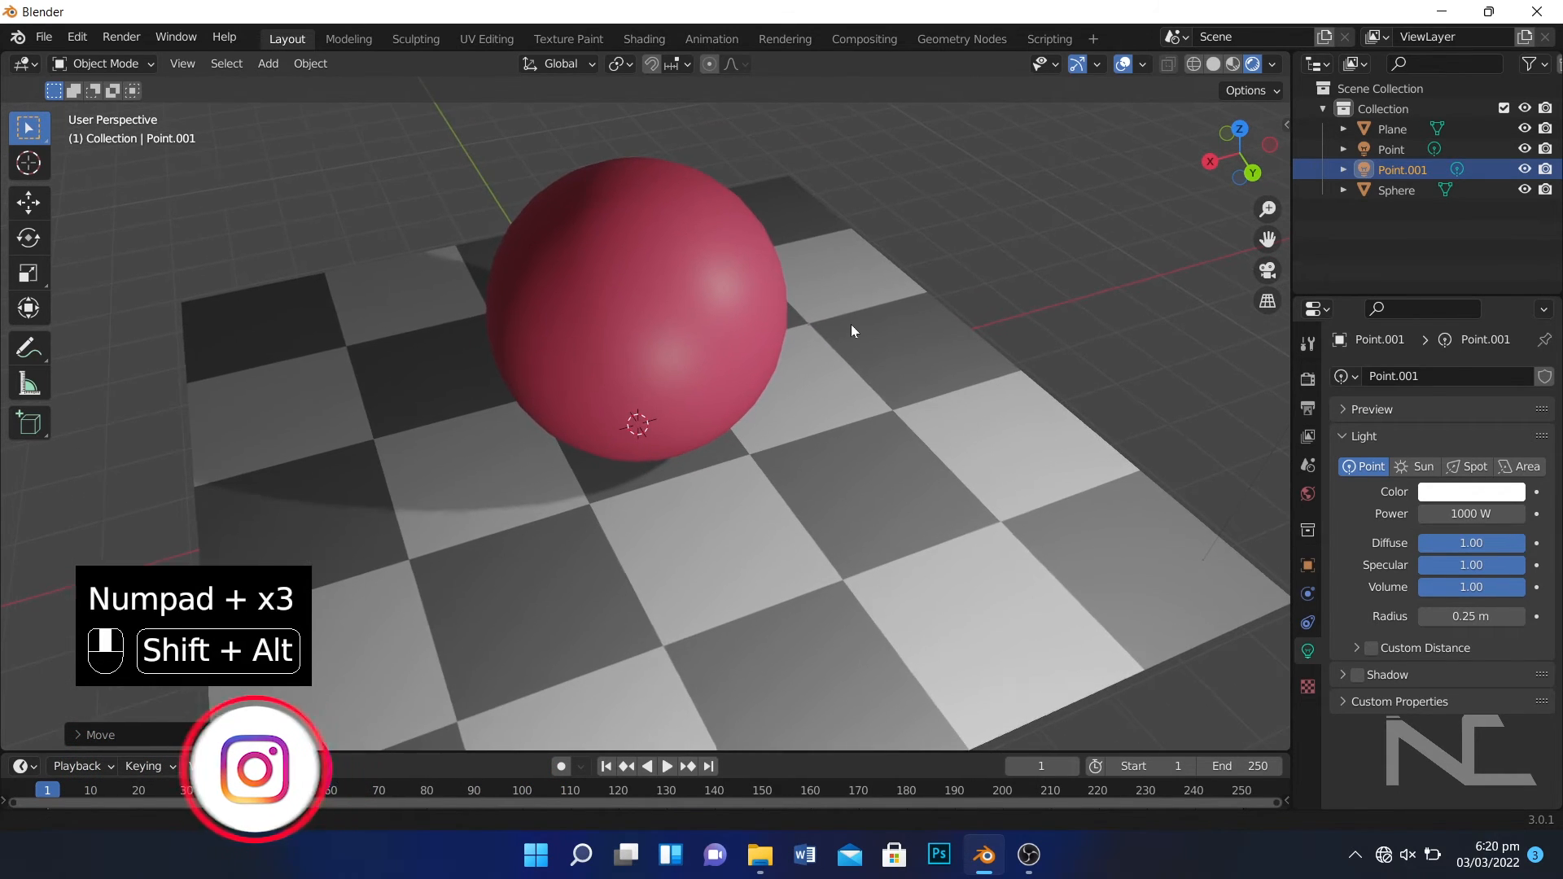
# Deselect the duplicated light and place the 3D cursor in the empty area outside the plane's far corner.
pyautogui.click(873, 267)
pyautogui.click(28, 163)
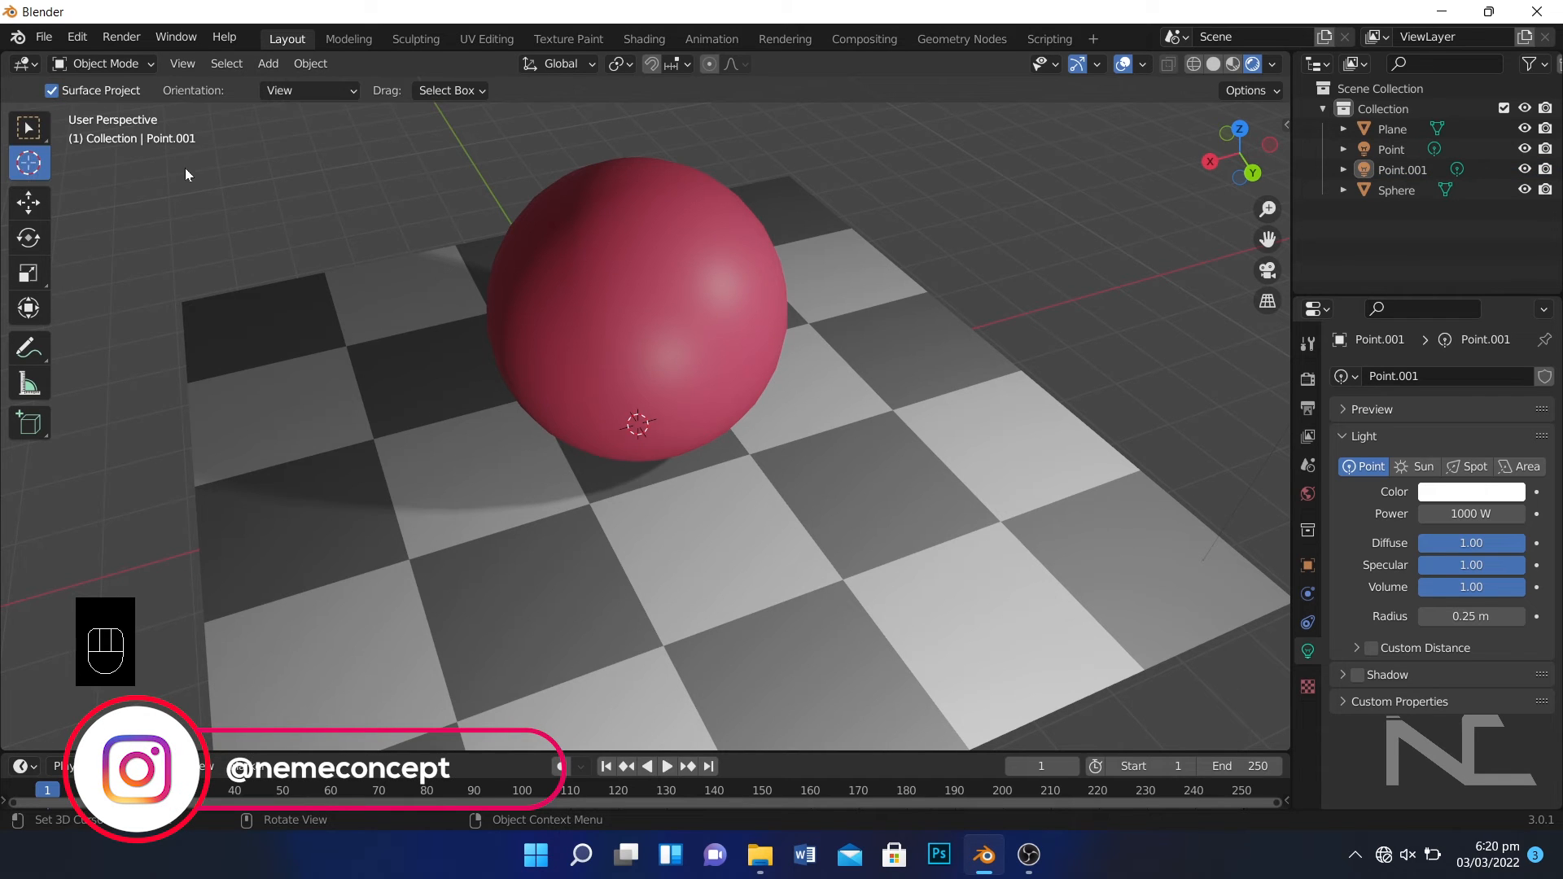
pyautogui.click(185, 168)
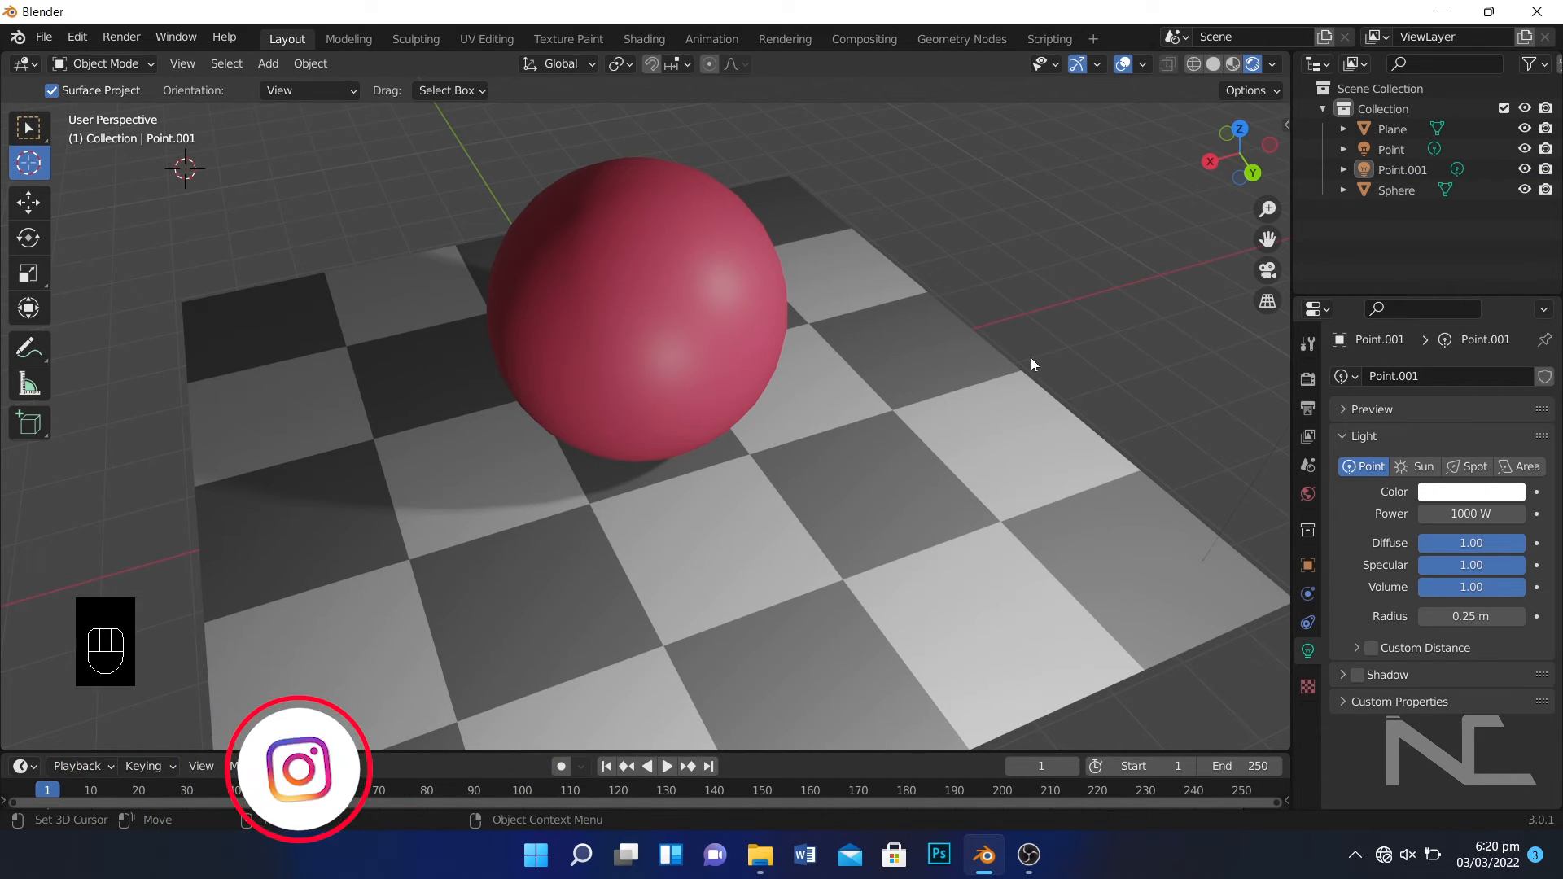
# Place the 3D cursor in the empty space beside the sphere and switch to the Select Box tool.
pyautogui.moveTo(1030, 363); pyautogui.dragTo(938, 516, button='middle')
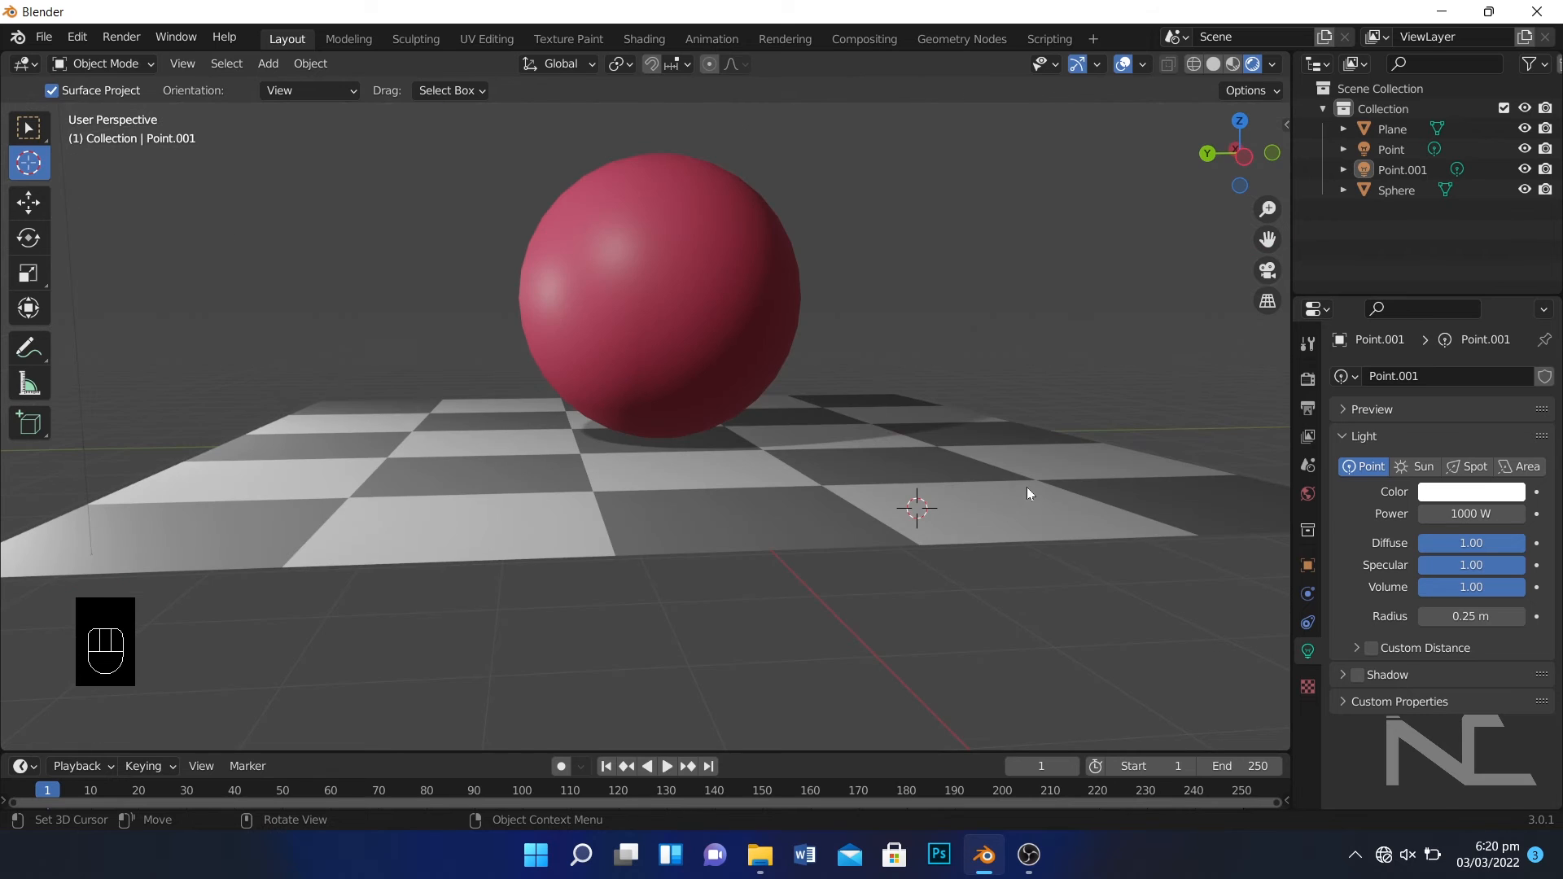
pyautogui.click(1067, 345)
pyautogui.click(27, 127)
# Move the checkered plane up slightly toward the underside of the sphere, and deselect it.
pyautogui.click(828, 510)
pyautogui.press('g')
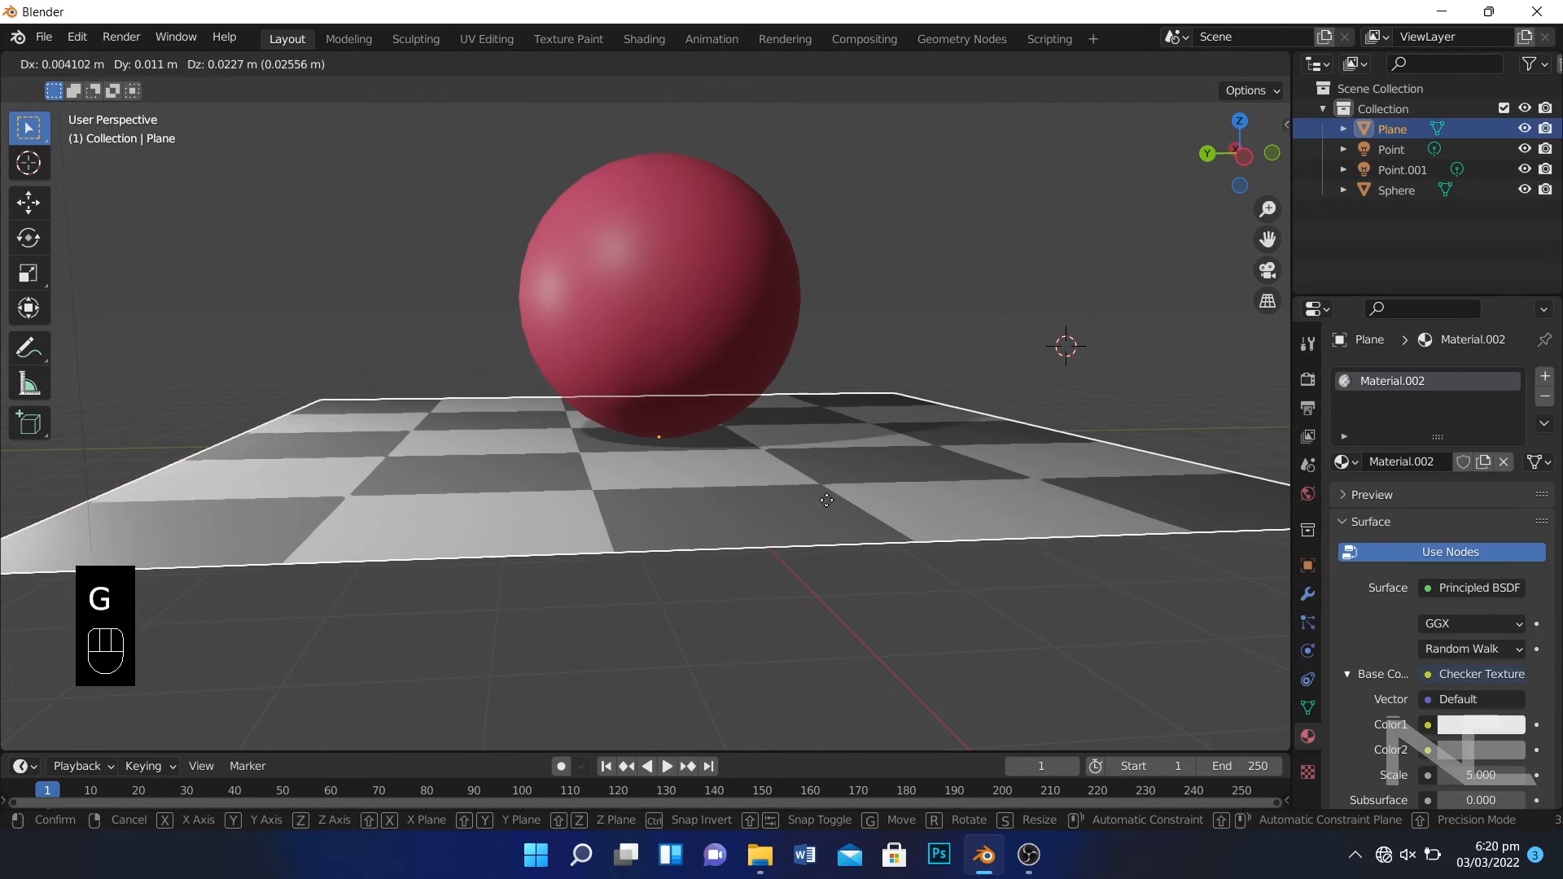
pyautogui.click(824, 495)
pyautogui.keyDown('alt'); pyautogui.moveTo(920, 290); pyautogui.dragTo(1052, 389); pyautogui.keyUp('alt')
pyautogui.click(1180, 387)
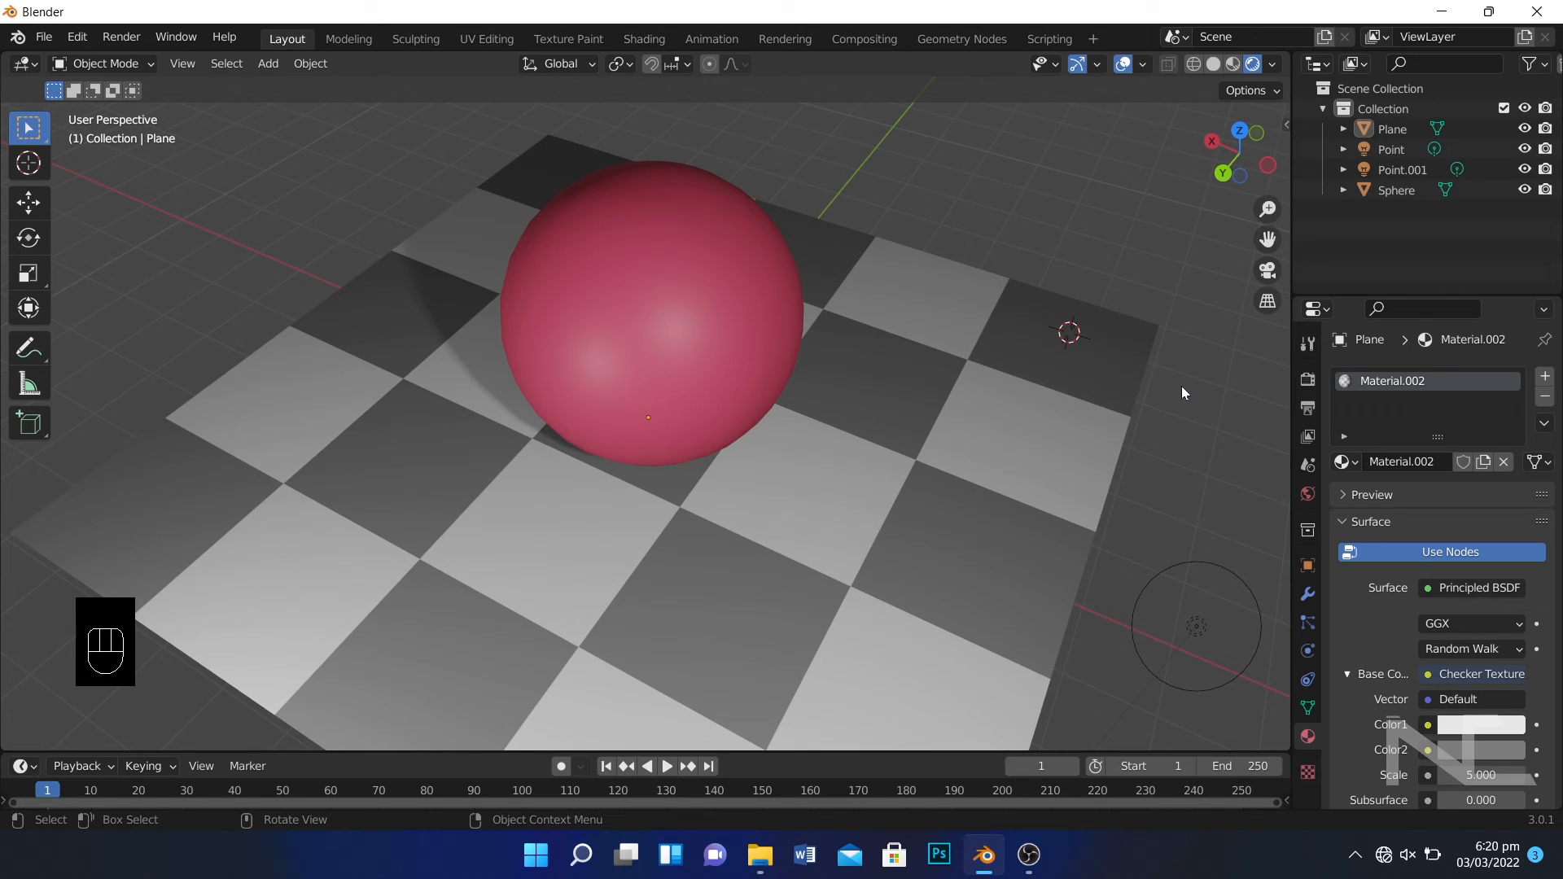
# Set the checkered plane material's Subsurface IOR to 1.374 and its Metallic value to 0.569.
pyautogui.click(1001, 409)
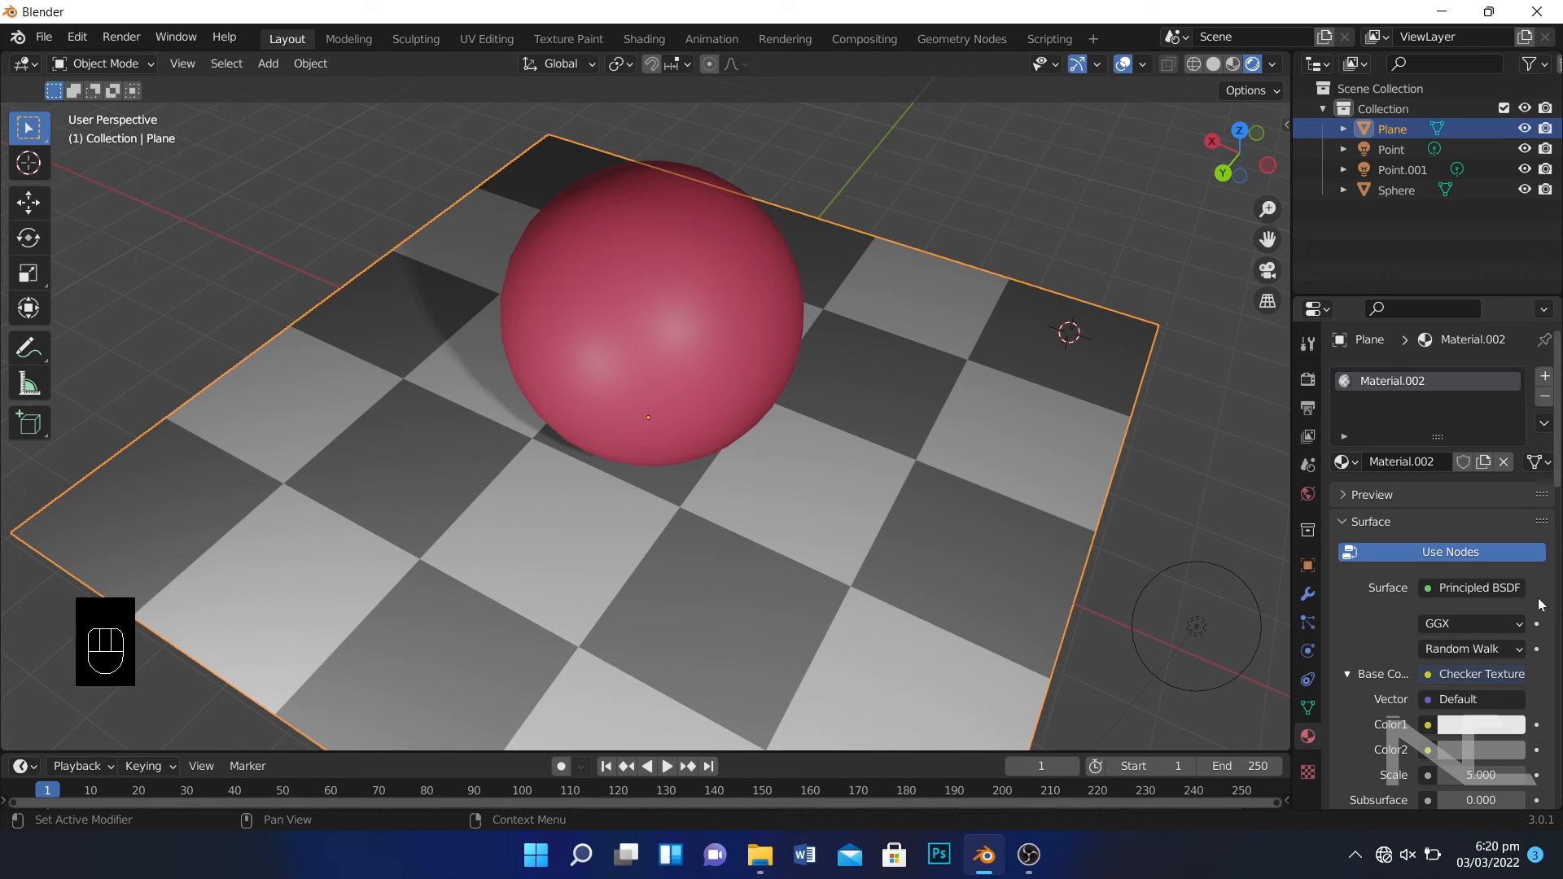
pyautogui.scroll(-10, 1482, 570)
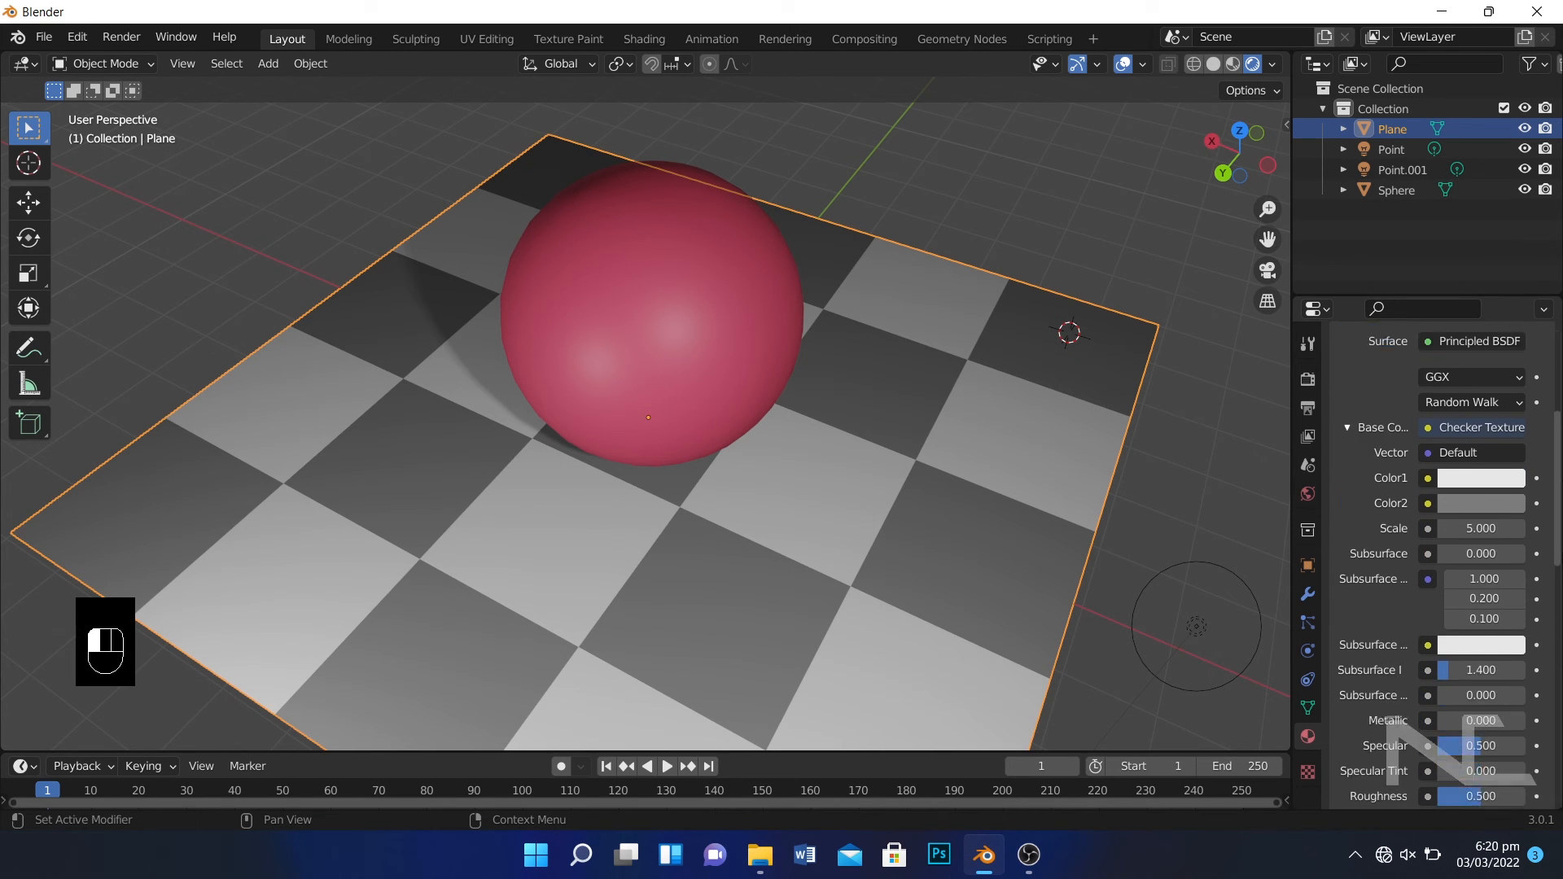
pyautogui.moveTo(1481, 580); pyautogui.dragTo(1488, 654)
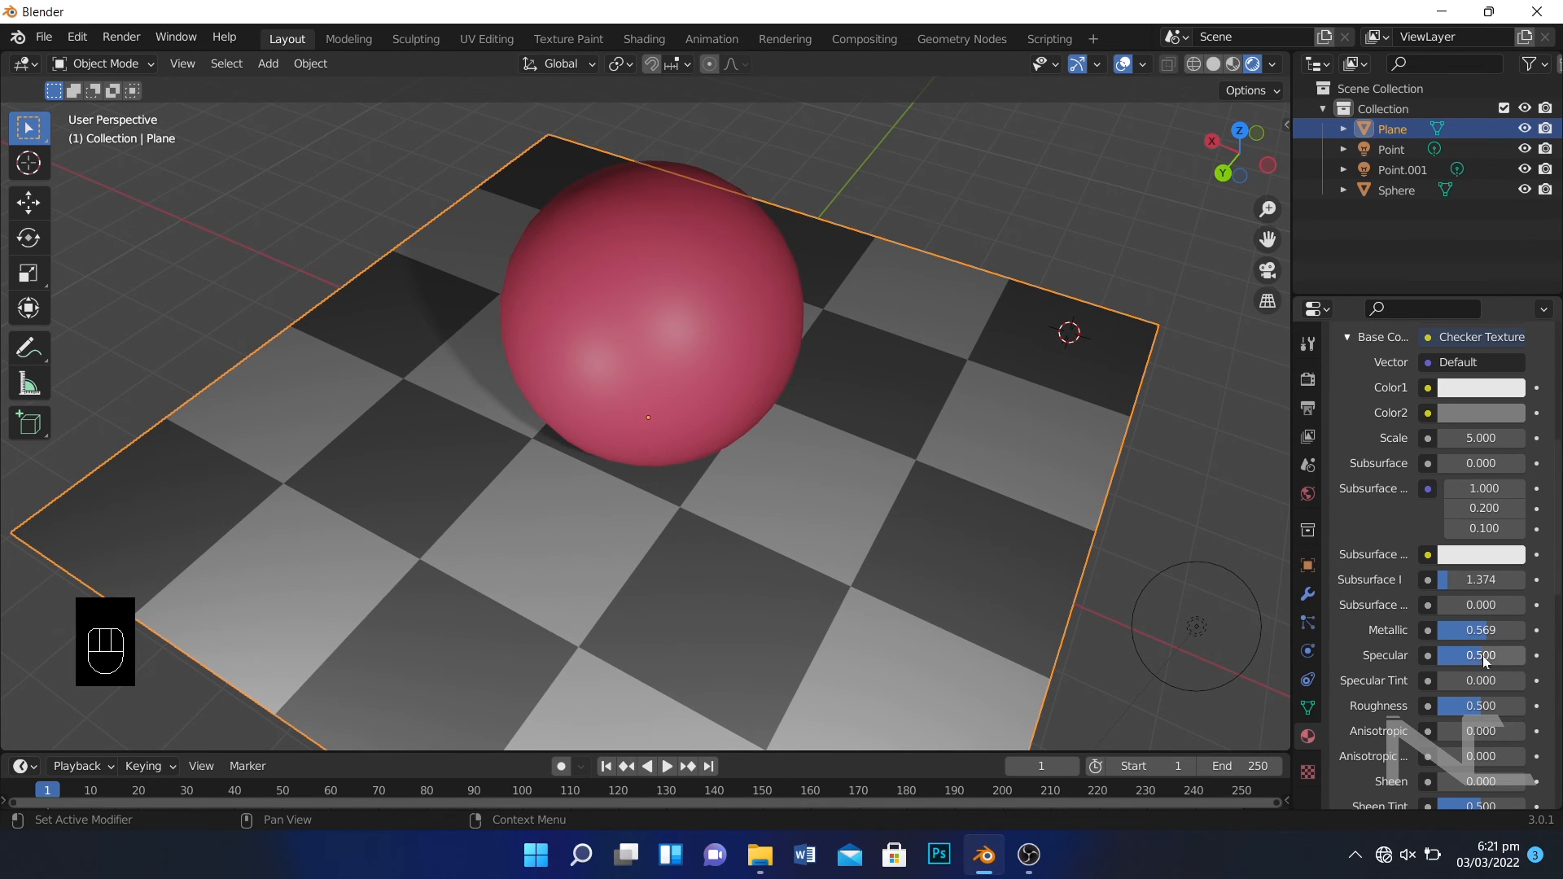
pyautogui.rightClick(1472, 704)
pyautogui.click(1482, 698)
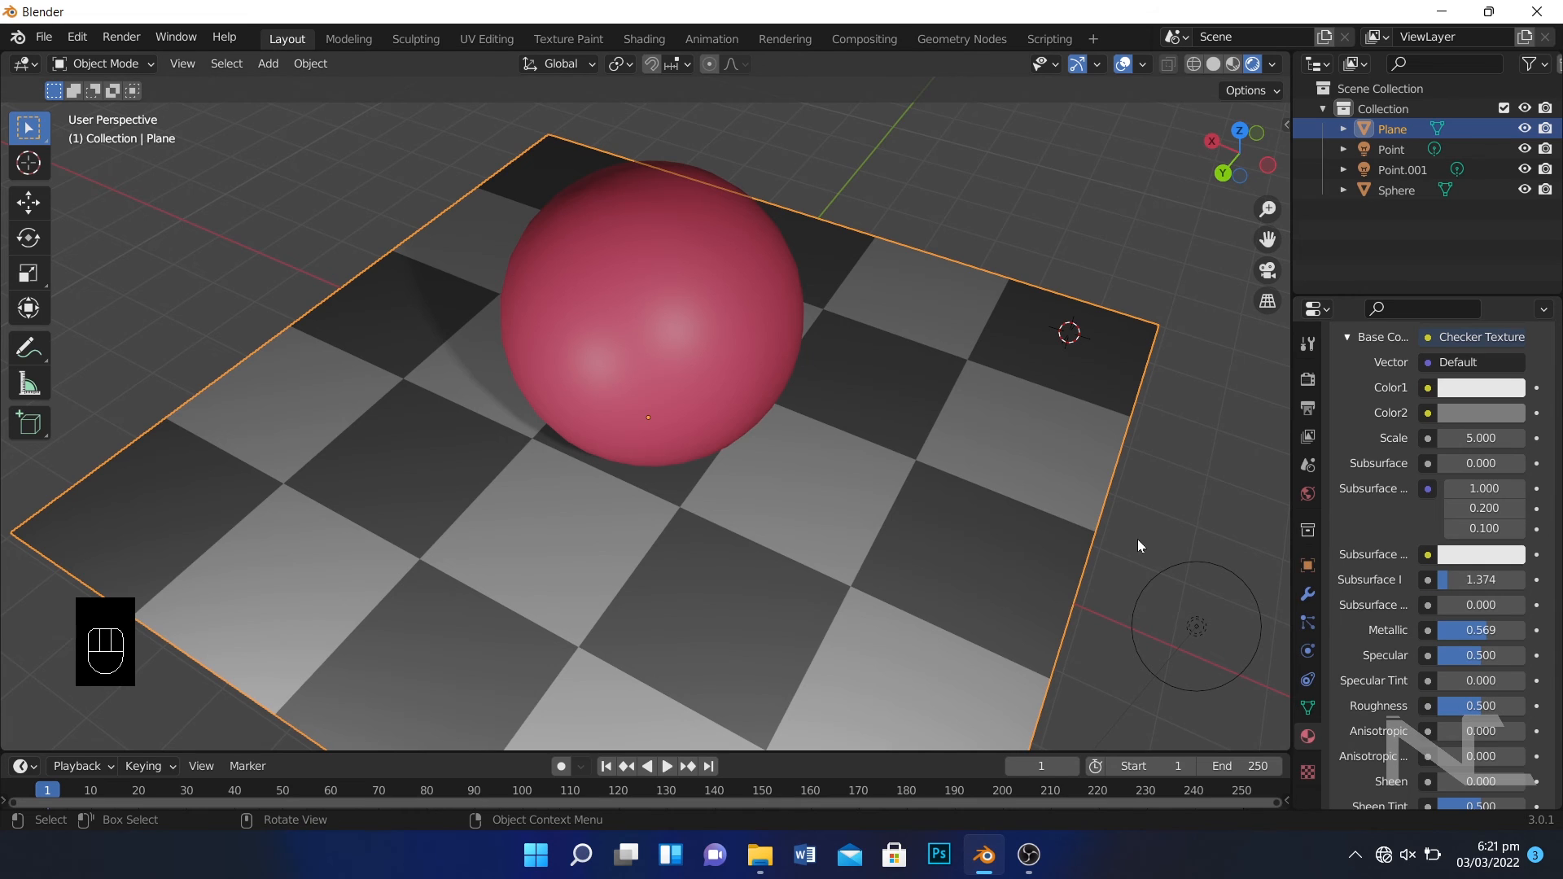
# Set the plane material's Roughness to 0.165 and Metallic to 0.844, and inspect its reflections from other angles.
pyautogui.moveTo(1482, 706)
pyautogui.mouseDown()
pyautogui.moveTo(1449, 706)
pyautogui.moveTo(1524, 706)
pyautogui.moveTo(1452, 705)
pyautogui.mouseUp()
pyautogui.moveTo(1492, 628); pyautogui.dragTo(1516, 637)
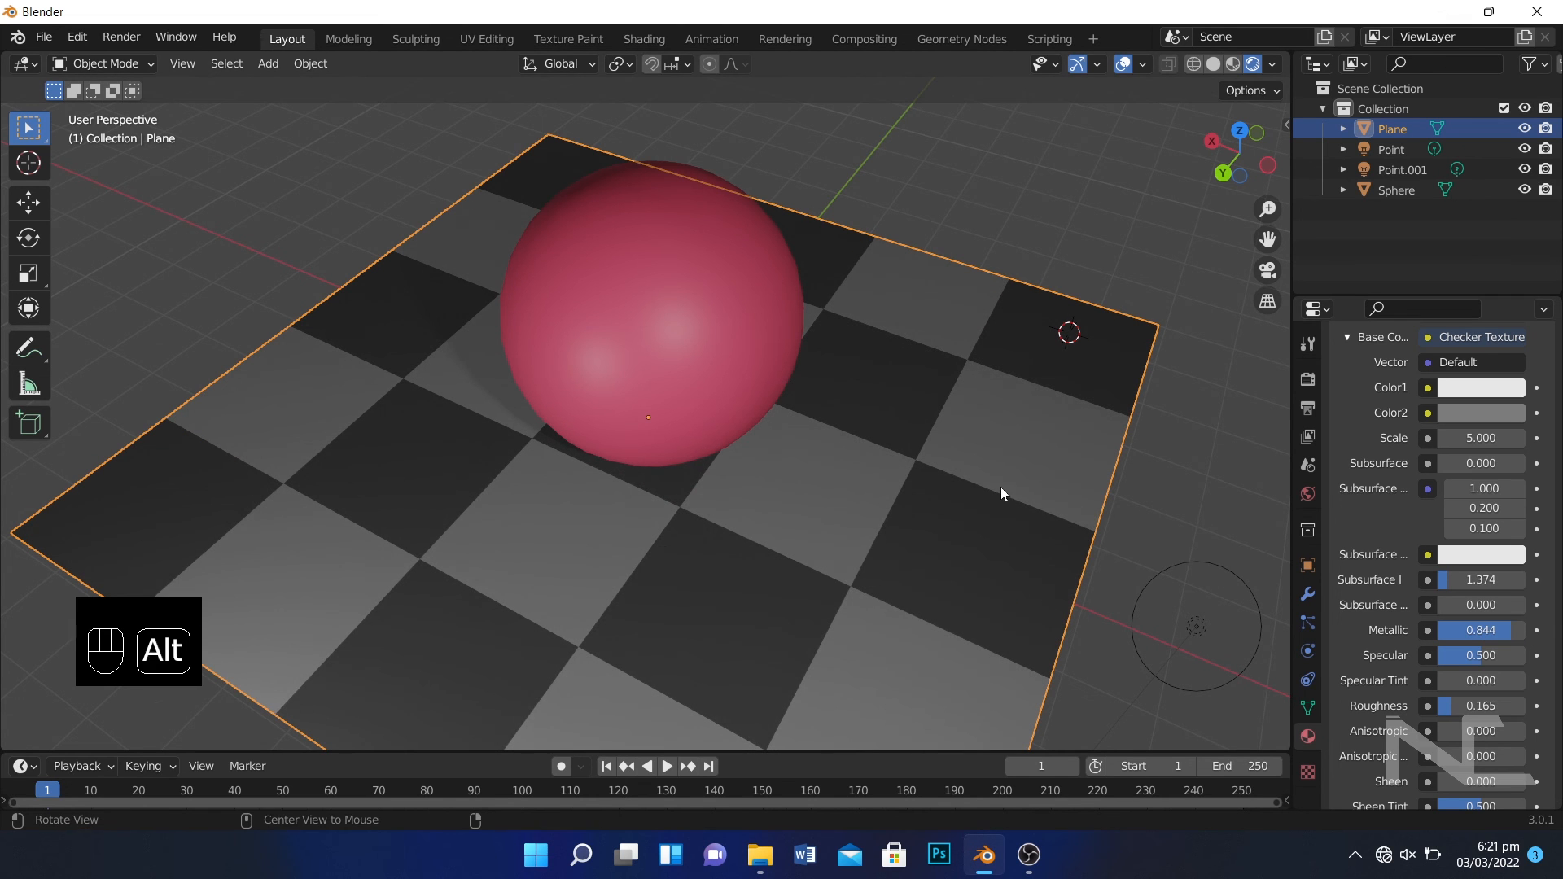
pyautogui.keyDown('alt'); pyautogui.moveTo(1000, 487); pyautogui.dragTo(1021, 403, button='middle'); pyautogui.keyUp('alt')
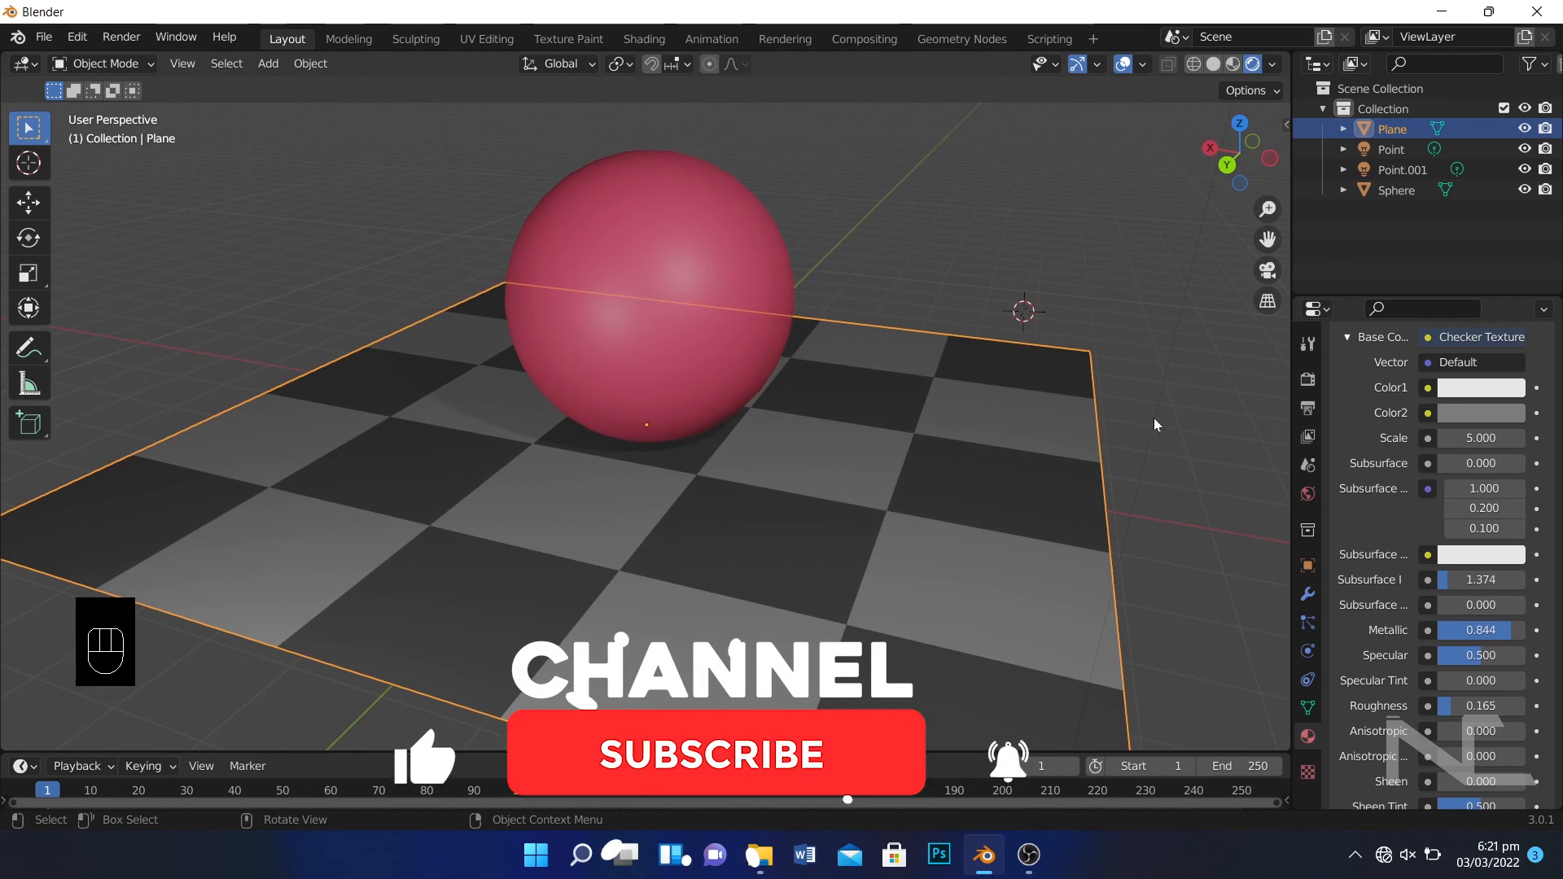
pyautogui.click(1170, 453)
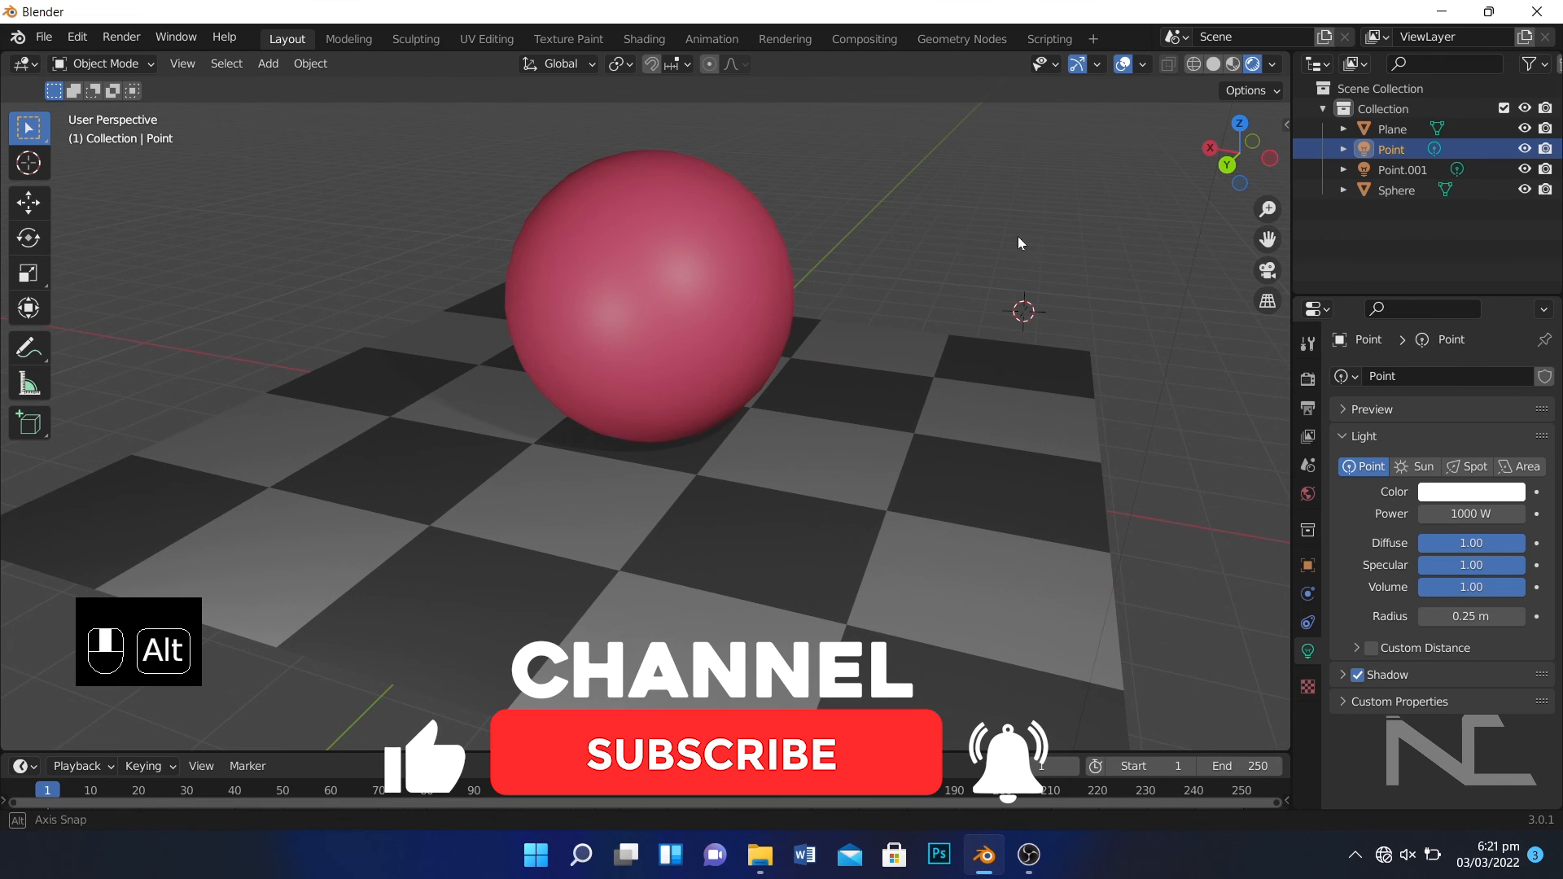
pyautogui.keyDown('alt'); pyautogui.moveTo(1018, 237); pyautogui.dragTo(1091, 264, button='middle'); pyautogui.keyUp('alt')
# Set the red sphere material's Subsurface IOR to 1.579.
pyautogui.click(596, 346)
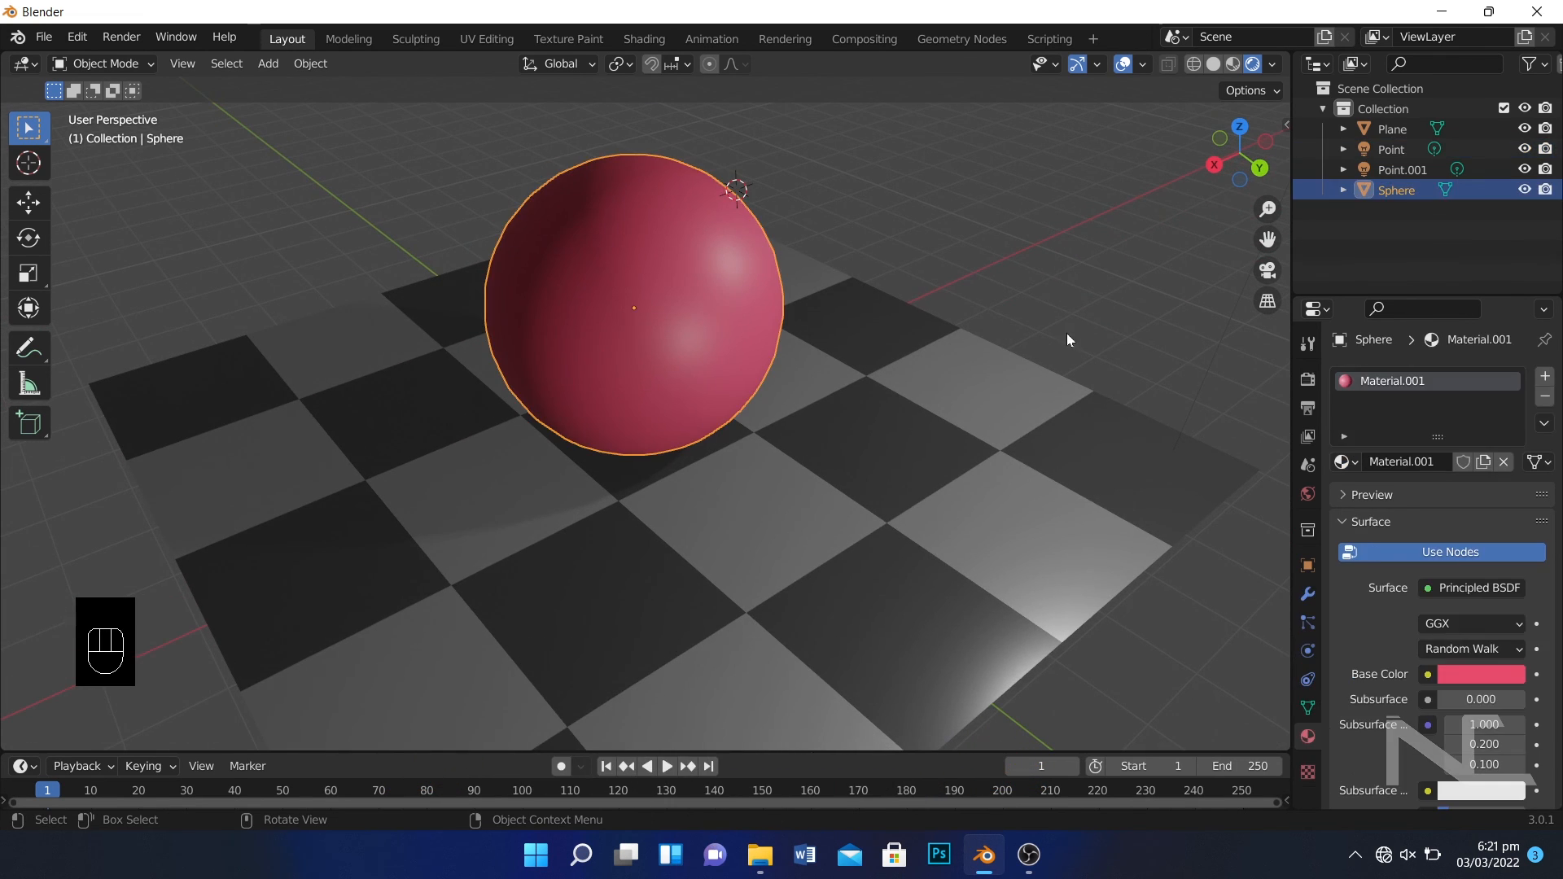
pyautogui.scroll(-10, 1465, 745)
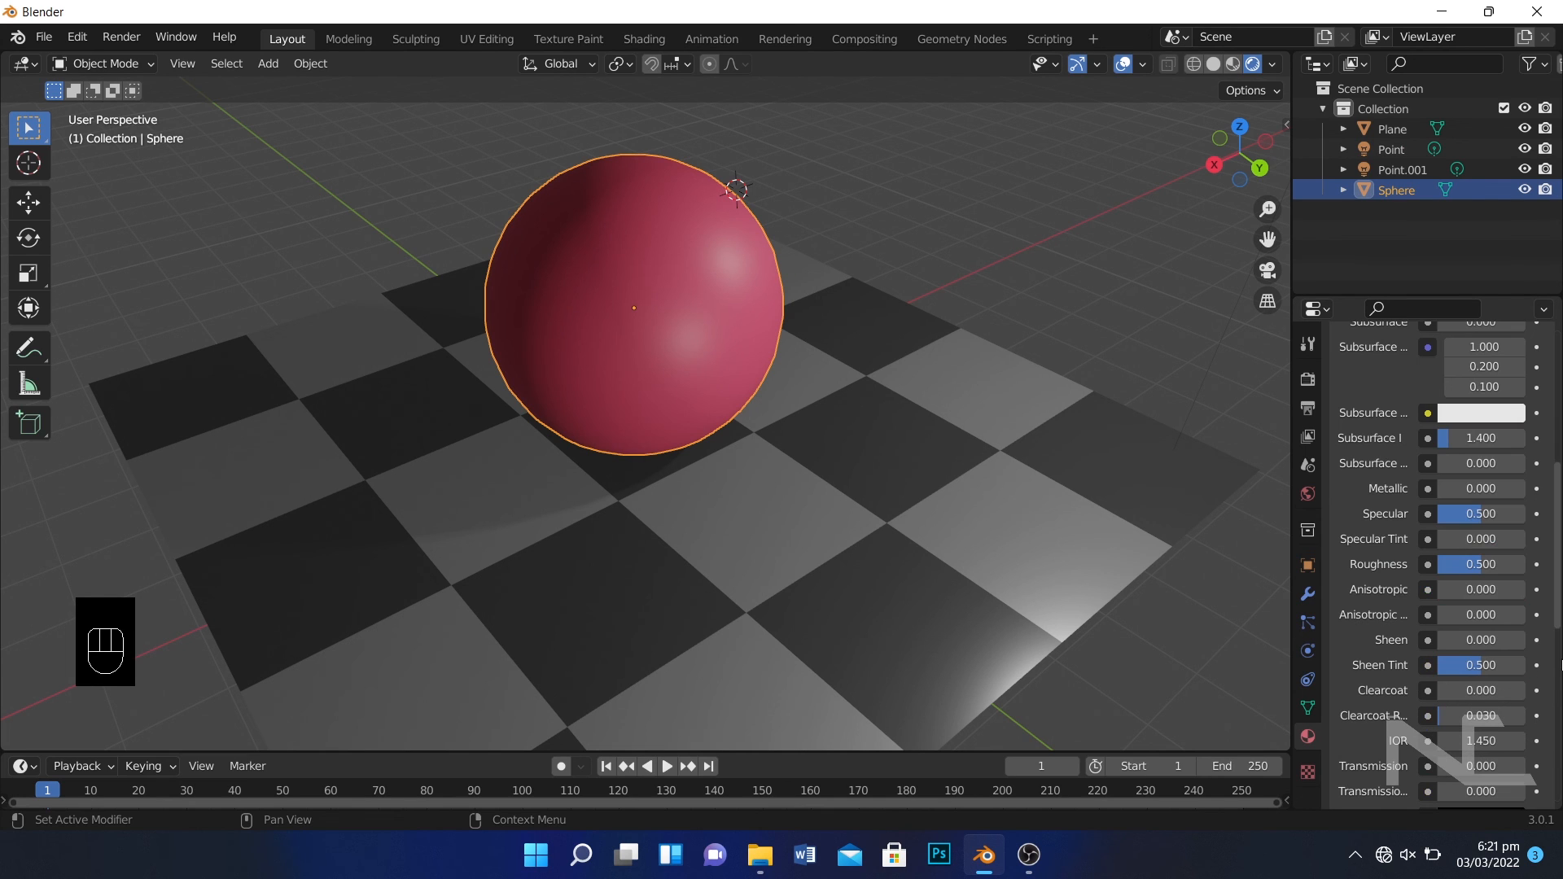
pyautogui.moveTo(1465, 446); pyautogui.dragTo(1494, 434)
pyautogui.click(1454, 416)
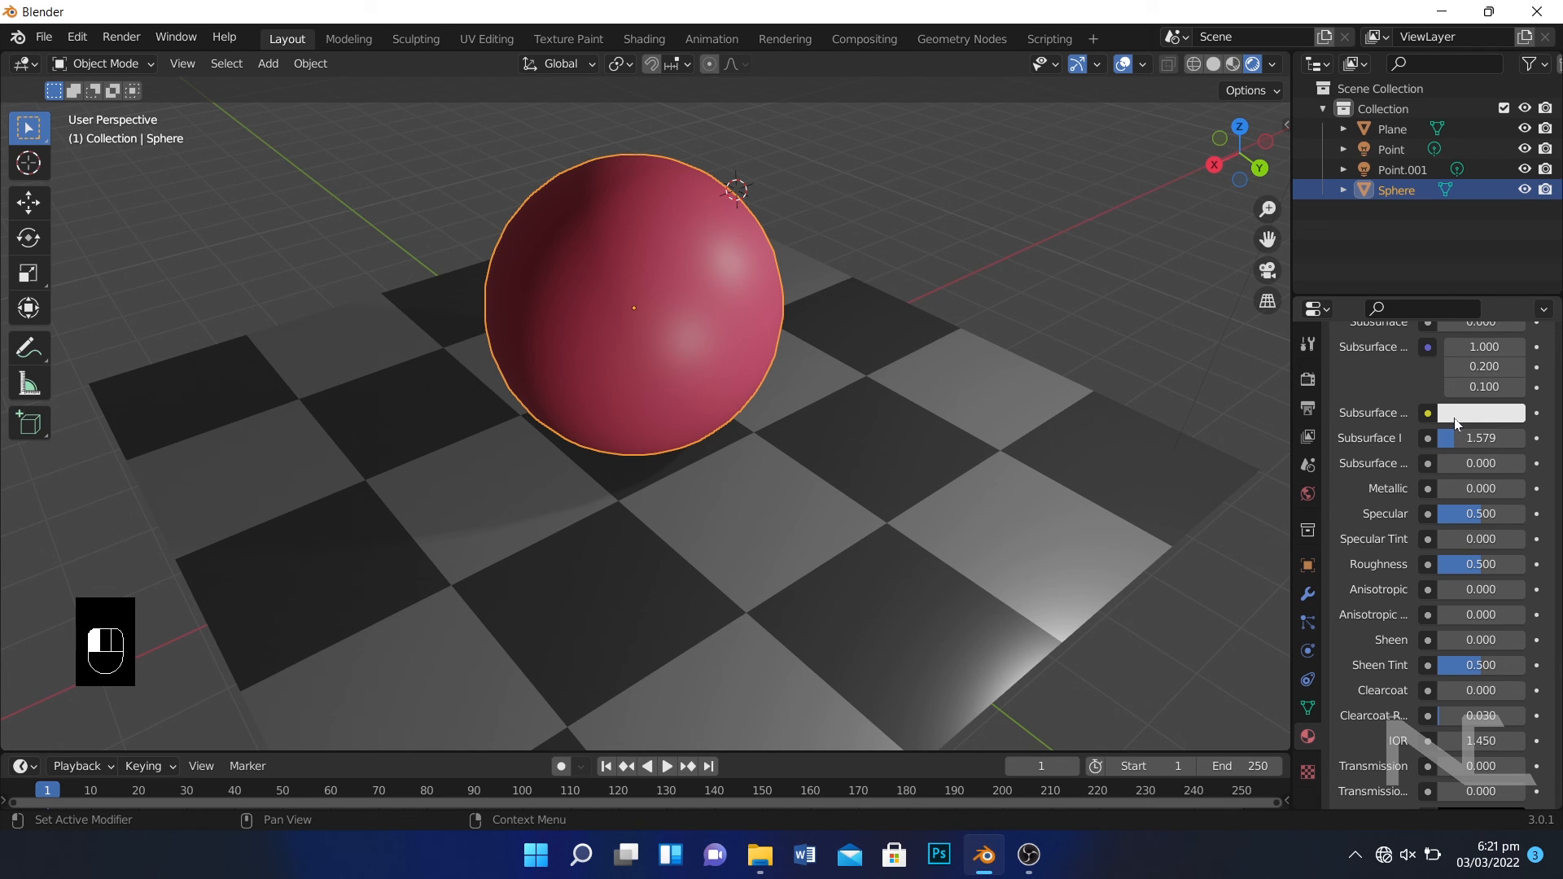
pyautogui.click(1418, 210)
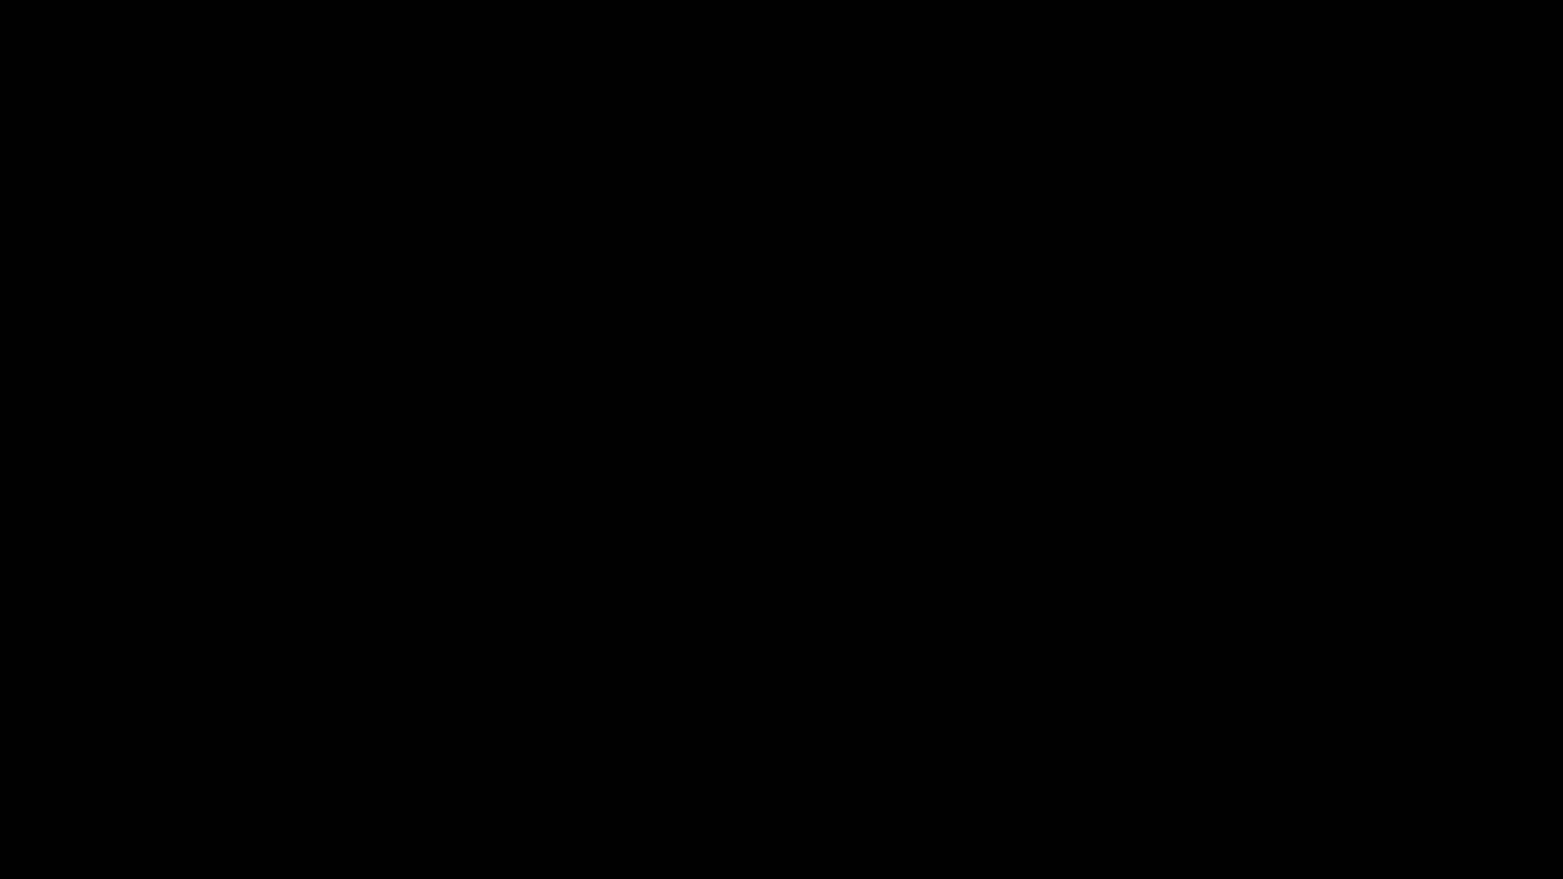